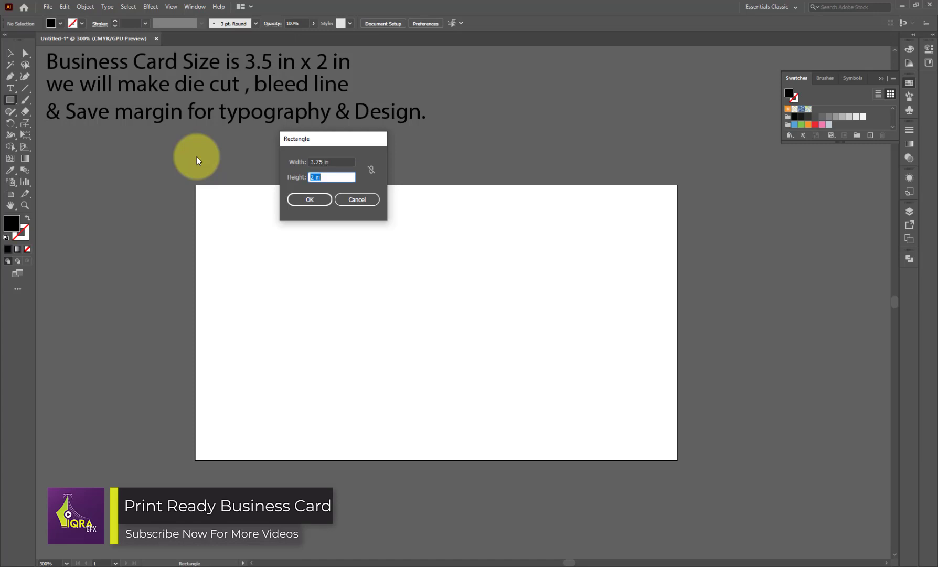
- Create a 3.75×2.25 in bleed rectangle centred on the artboard
{"action": "type", "text": "2+0.25"}
{"action": "key", "text": "Return"}
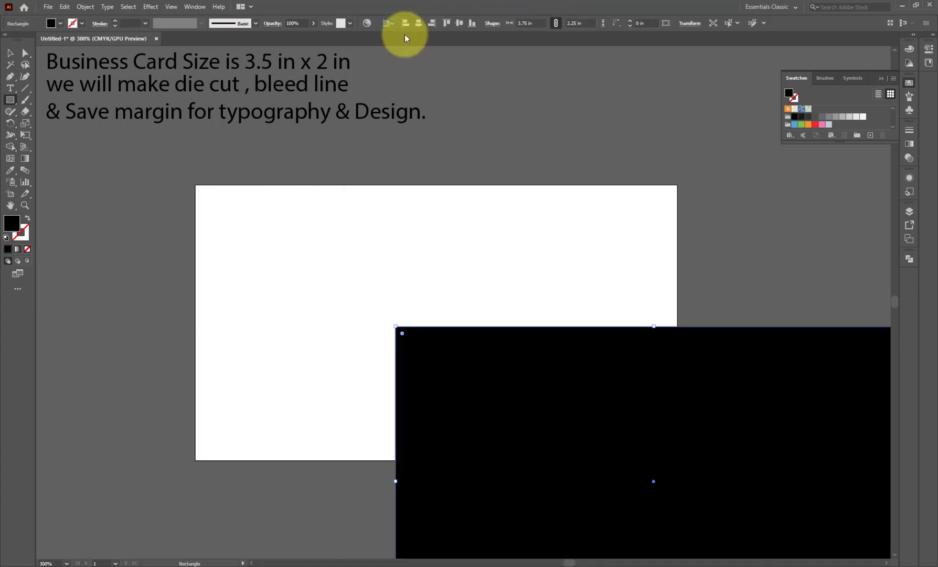
{"action": "left_click", "coordinate": [418, 23]}
{"action": "left_click", "coordinate": [459, 24]}
{"action": "left_click", "coordinate": [11, 53]}
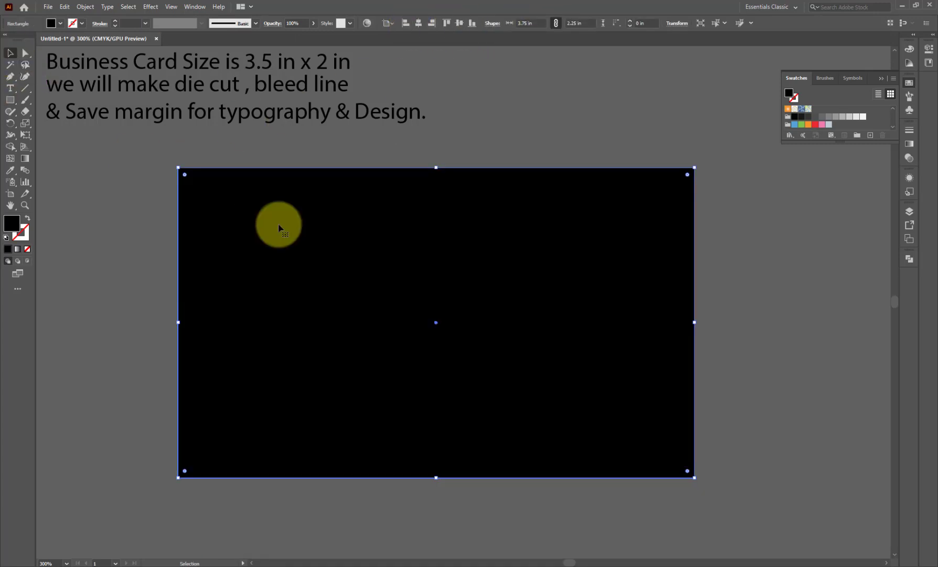
- Draw a 3.5×2 in card rectangle and centre it on the artboard
{"action": "left_click", "coordinate": [9, 104]}
{"action": "left_click", "coordinate": [405, 262]}
{"action": "type", "text": "3"}
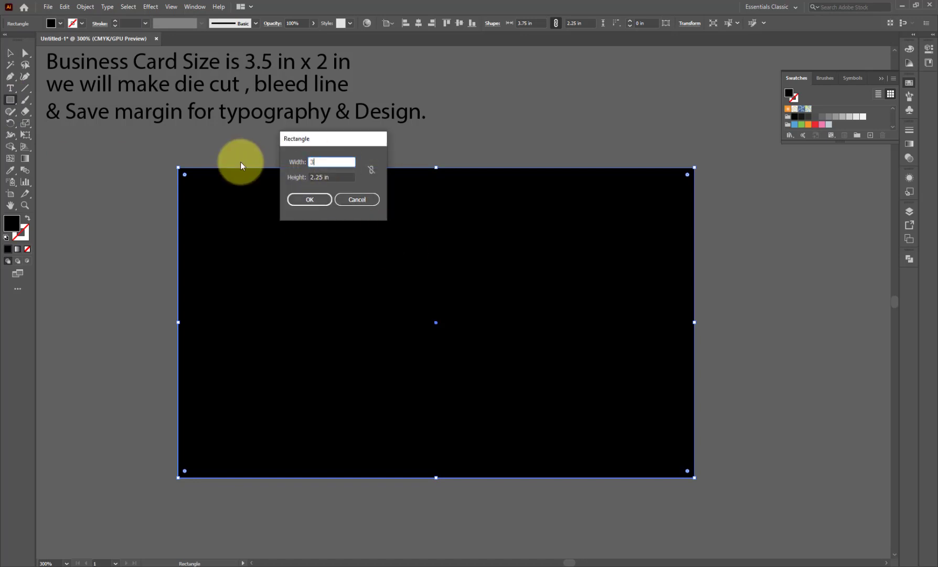
{"action": "type", "text": ".5"}
{"action": "key", "text": "Tab"}
{"action": "type", "text": "2"}
{"action": "key", "text": "Return"}
{"action": "left_click", "coordinate": [418, 23]}
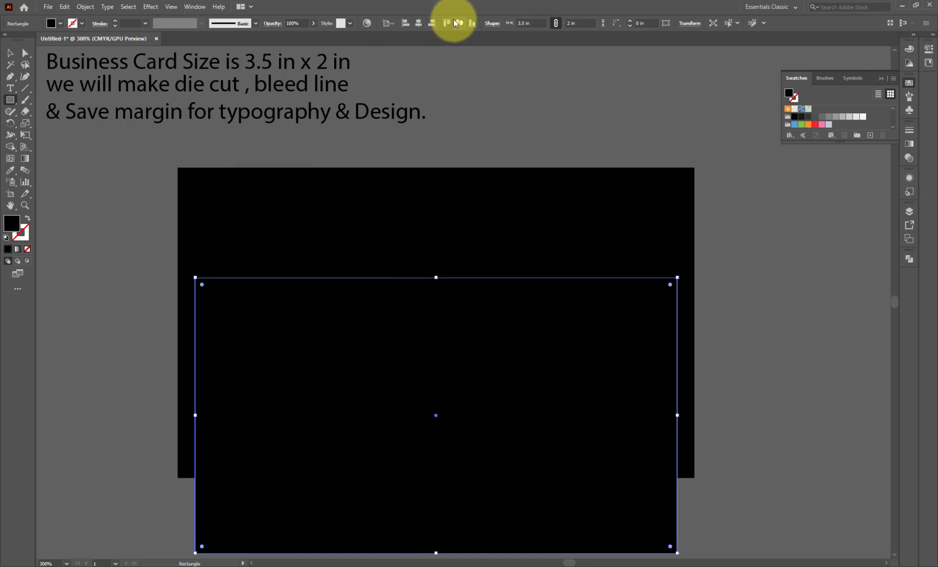
{"action": "left_click", "coordinate": [456, 22]}
{"action": "left_click", "coordinate": [10, 53]}
- Add a 3.25×1.75 in safe-area rectangle centred on the artboard
{"action": "right_click", "coordinate": [353, 209]}
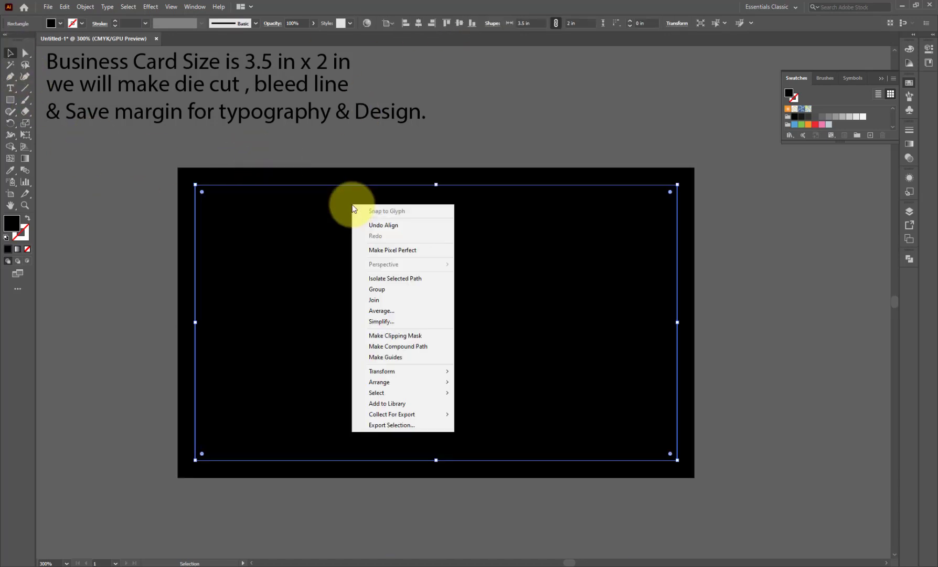
{"action": "key", "text": "Escape"}
{"action": "key", "text": "m"}
{"action": "left_click", "coordinate": [223, 188]}
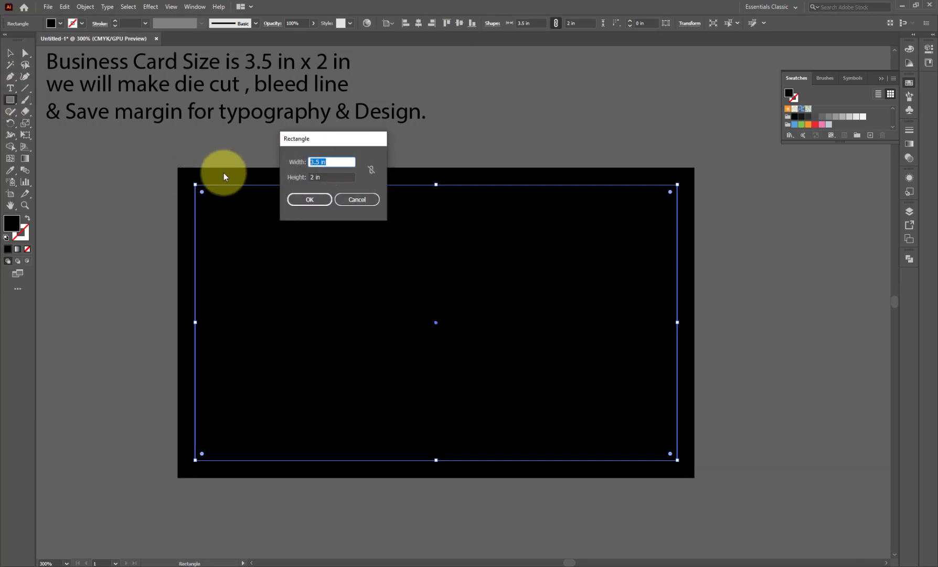
{"action": "type", "text": "3.25"}
{"action": "key", "text": "Tab"}
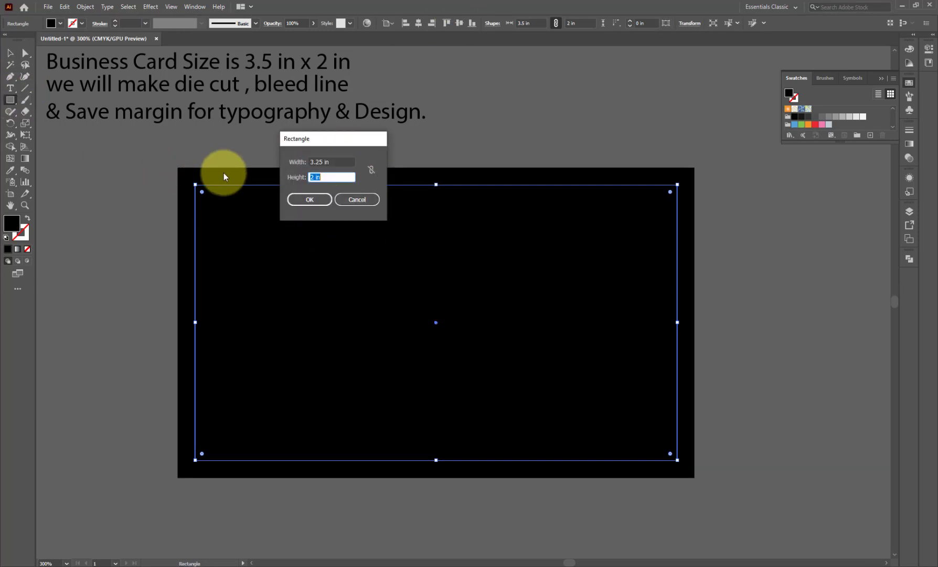
{"action": "type", "text": "2-0.25"}
{"action": "key", "text": "Return"}
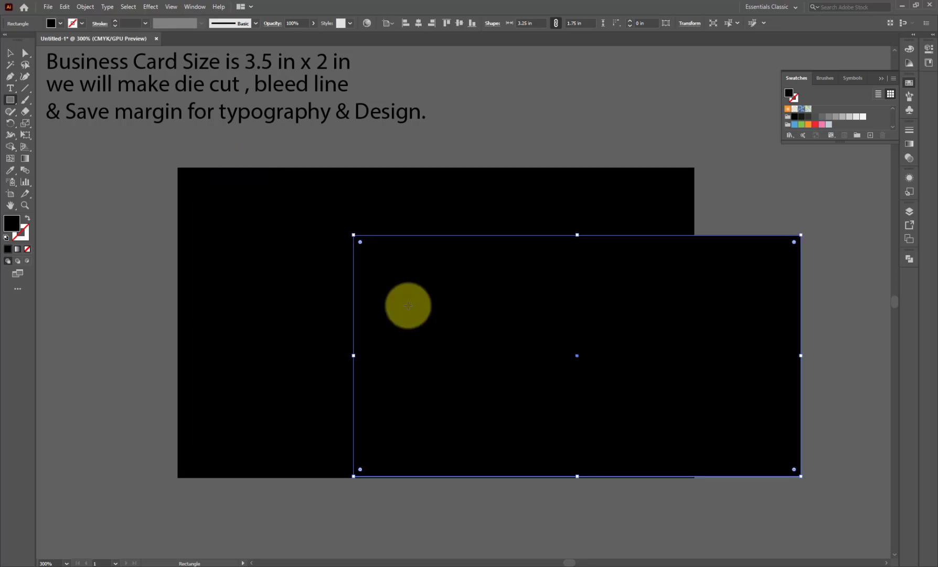
{"action": "left_click", "coordinate": [11, 53]}
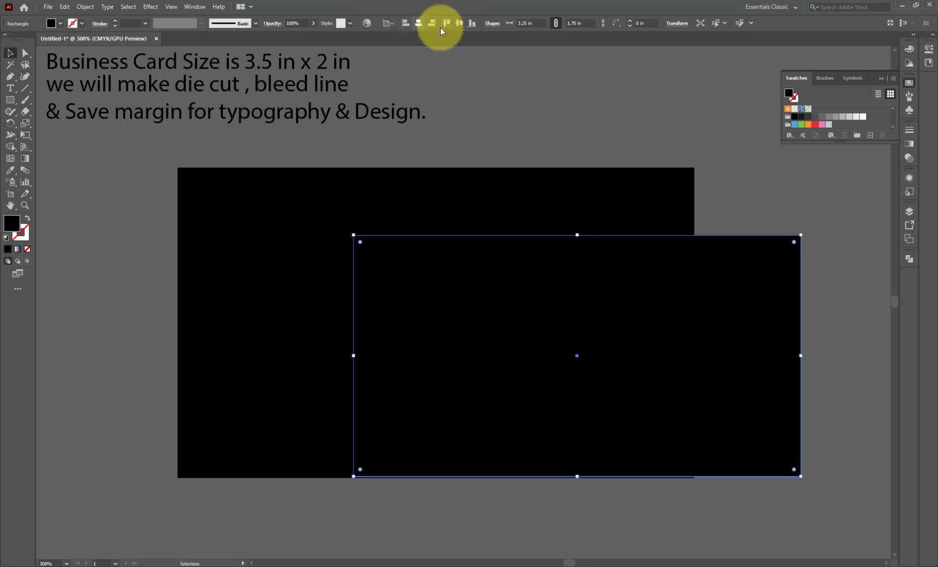
{"action": "left_click", "coordinate": [419, 23]}
{"action": "left_click", "coordinate": [460, 23]}
- Fill the bleed rectangle white and the card and safe-area rectangles light grey
{"action": "left_click", "coordinate": [529, 126]}
{"action": "left_click", "coordinate": [436, 178]}
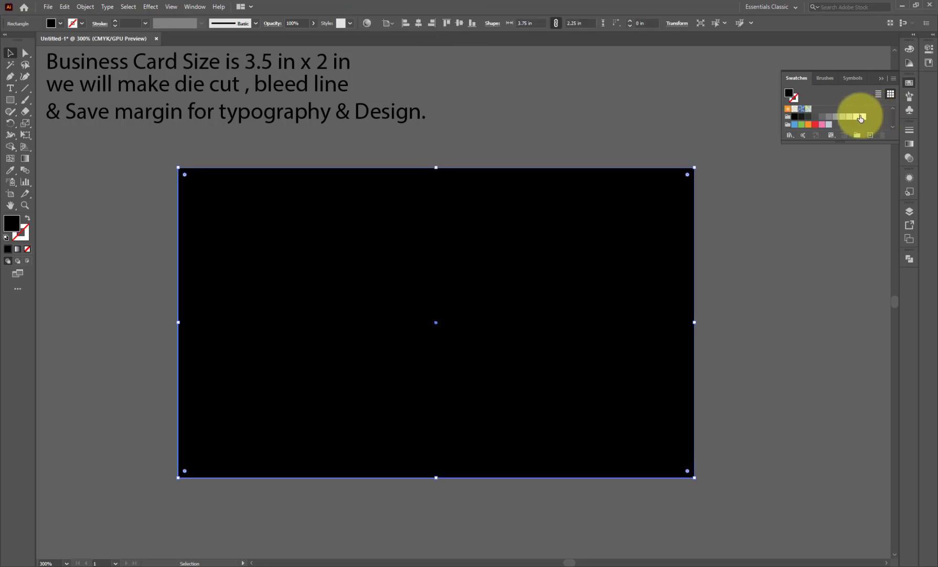
{"action": "left_click", "coordinate": [860, 117]}
{"action": "left_click", "coordinate": [674, 196]}
{"action": "left_click", "coordinate": [857, 116]}
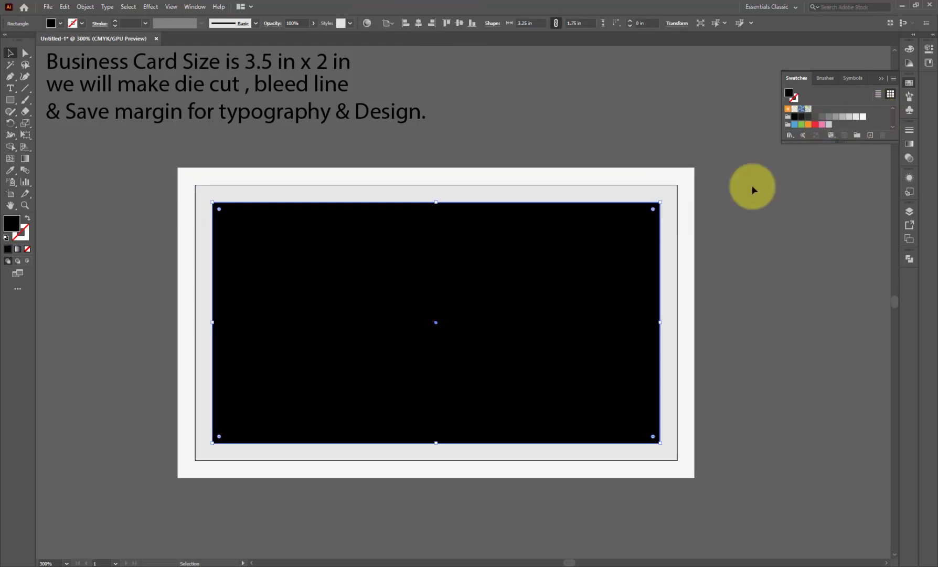
{"action": "left_click", "coordinate": [849, 117]}
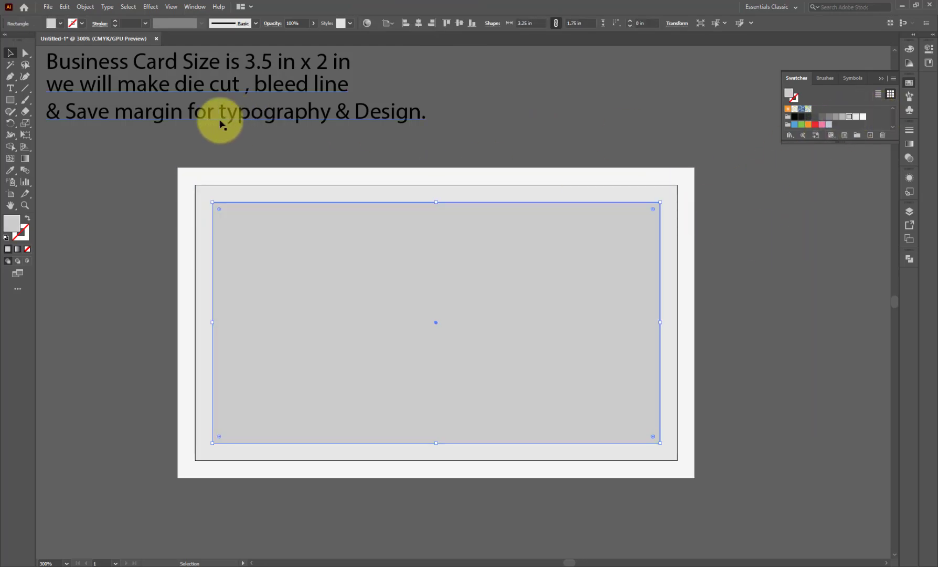
{"action": "left_click", "coordinate": [94, 115]}
{"action": "key", "text": "Delete"}
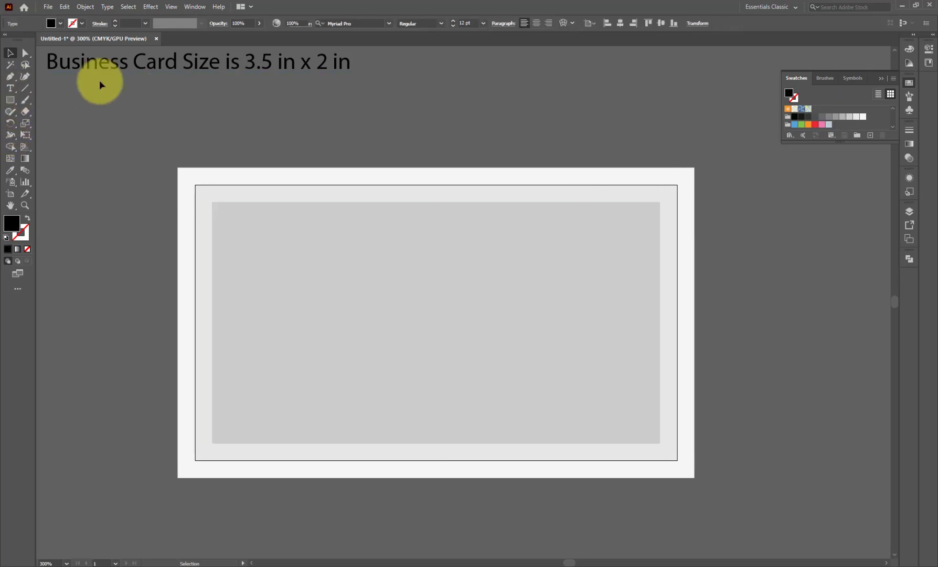
{"action": "left_click", "coordinate": [11, 88]}
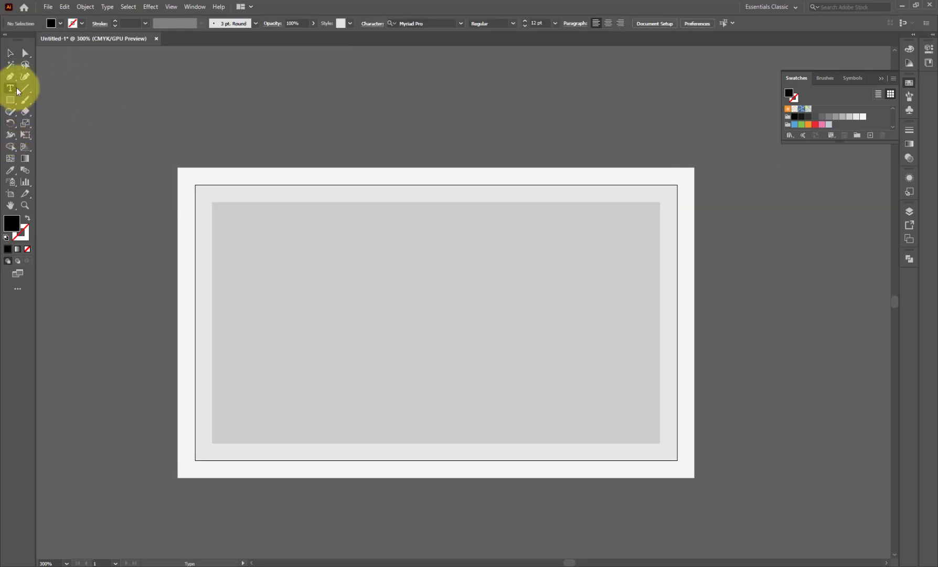
{"action": "left_click", "coordinate": [284, 175]}
{"action": "type", "text": "Bleed margin"}
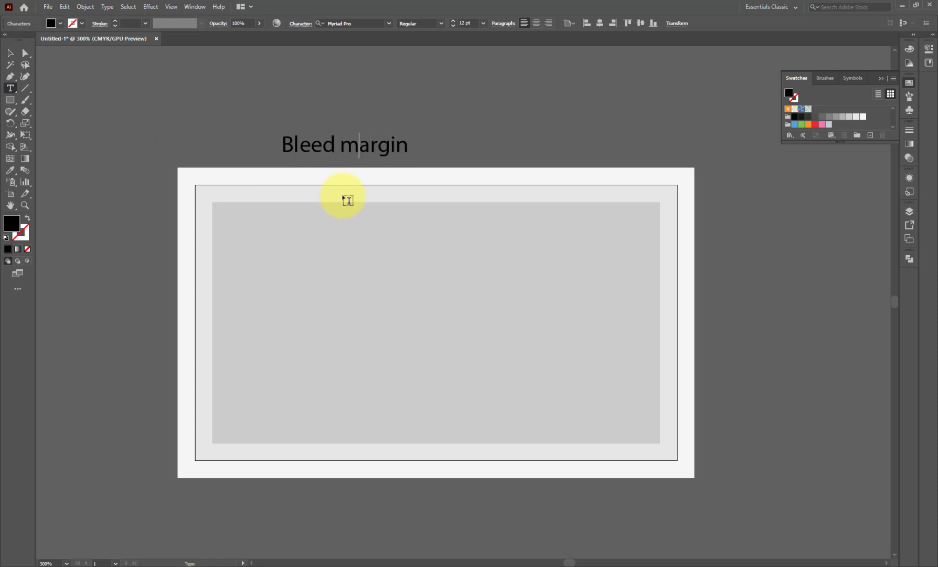
{"action": "left_click", "coordinate": [9, 52]}
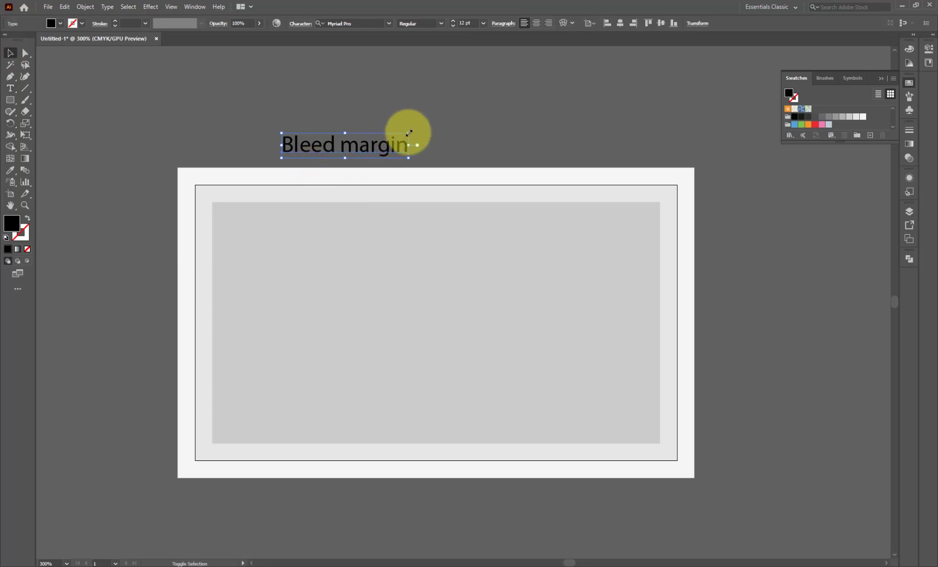
{"action": "left_click_drag", "start_coordinate": [410, 132], "coordinate": [376, 143]}
{"action": "key", "text": "ctrl+0"}
{"action": "scroll", "coordinate": [316, 176], "scroll_direction": "down", "scroll_amount": 1}
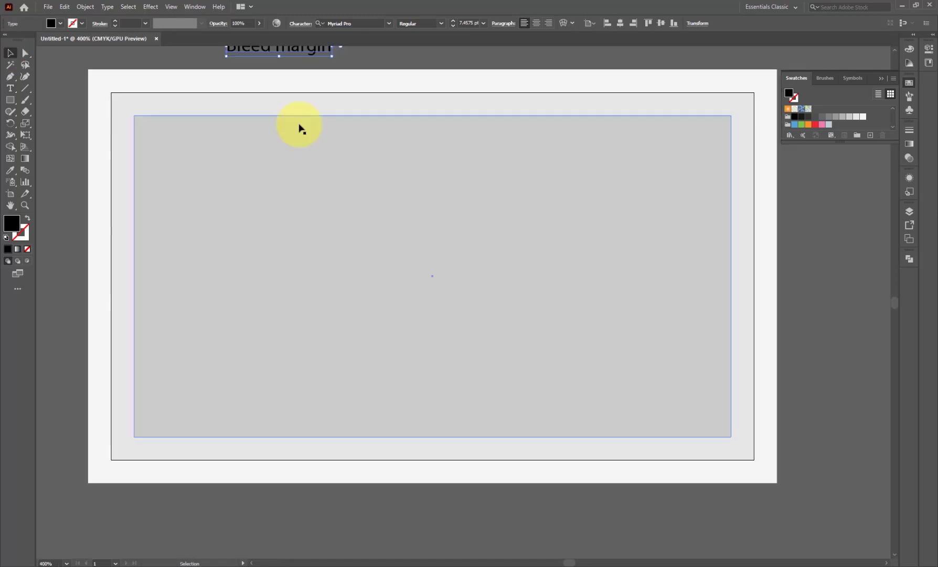
{"action": "left_click_drag", "start_coordinate": [288, 54], "coordinate": [199, 107]}
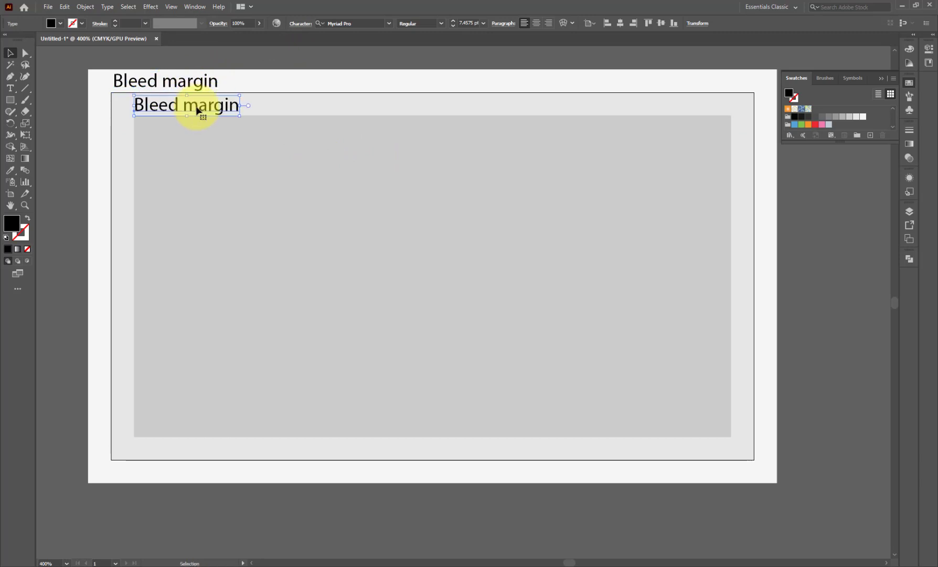
{"action": "triple_click", "coordinate": [199, 105]}
{"action": "type", "text": "Actual Siz"}
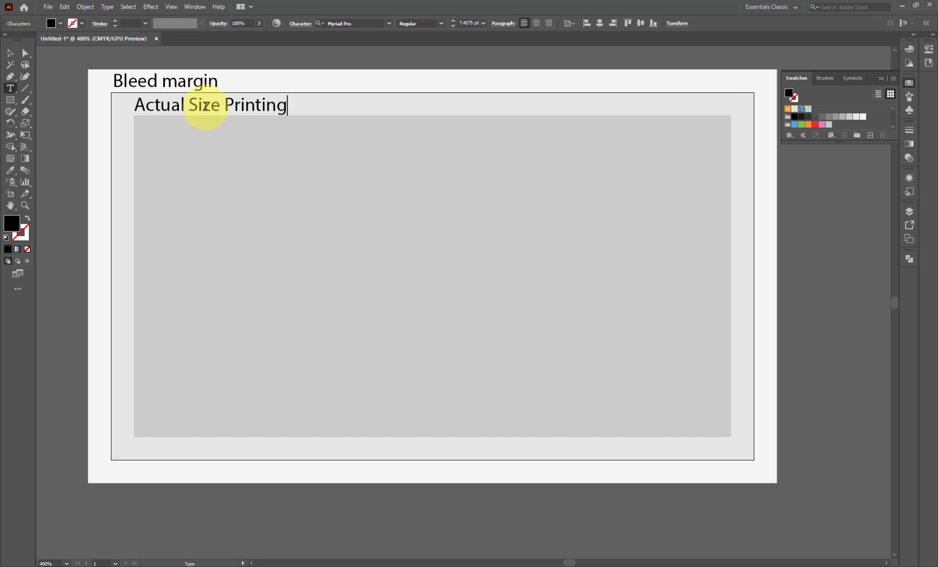
{"action": "type", "text": "e Printing"}
{"action": "left_click", "coordinate": [10, 53]}
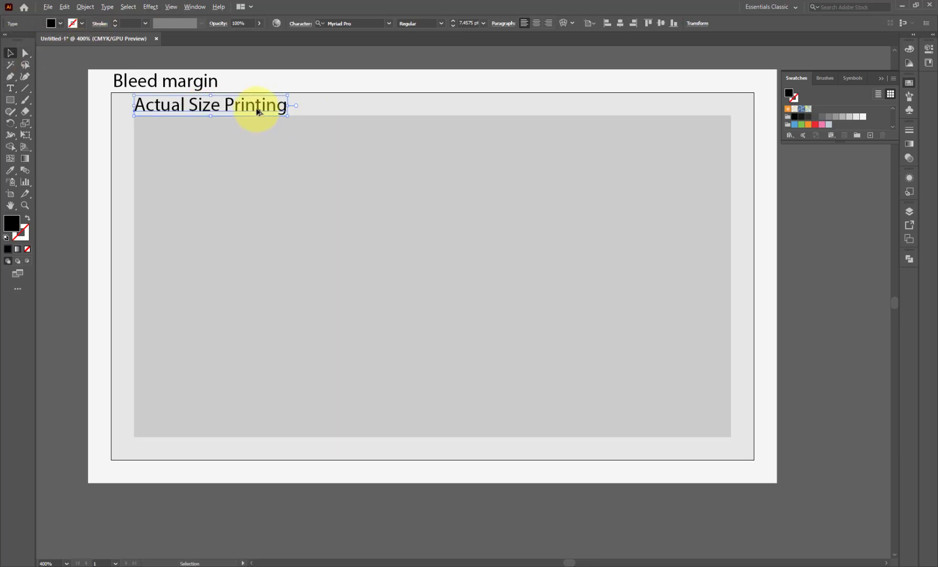
{"action": "left_click_drag", "start_coordinate": [258, 110], "coordinate": [263, 136]}
{"action": "triple_click", "coordinate": [263, 136]}
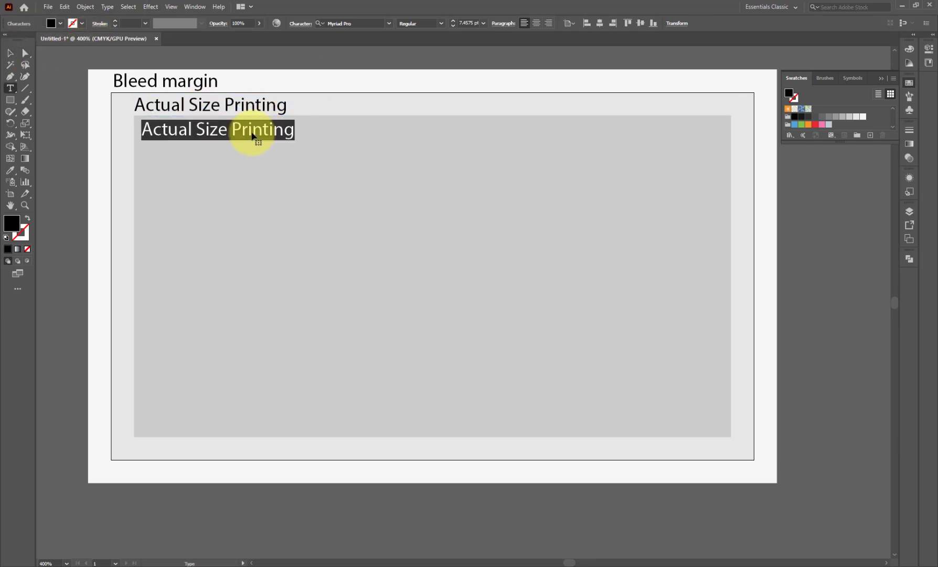
{"action": "type", "text": "Safe Area for Design"}
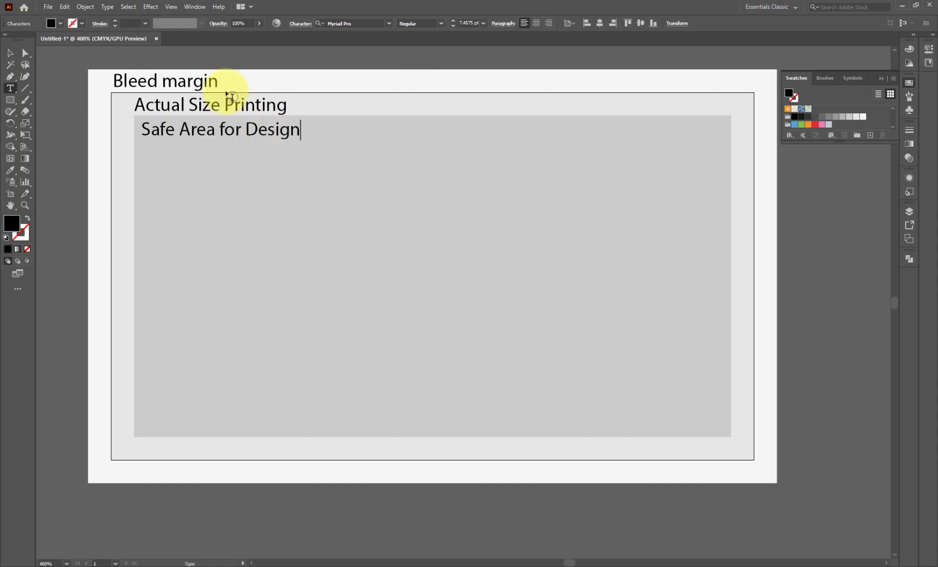
{"action": "left_click", "coordinate": [10, 52]}
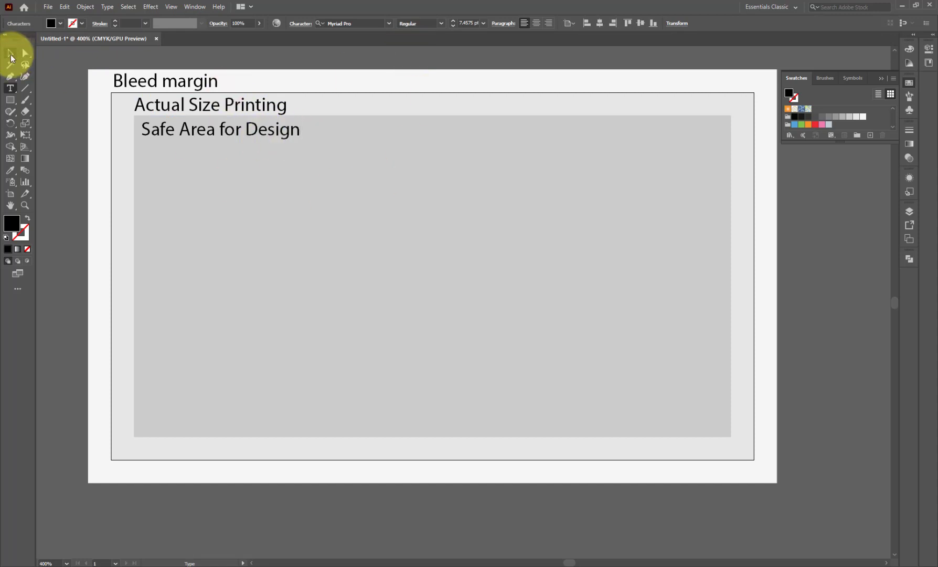
{"action": "left_click", "coordinate": [195, 88]}
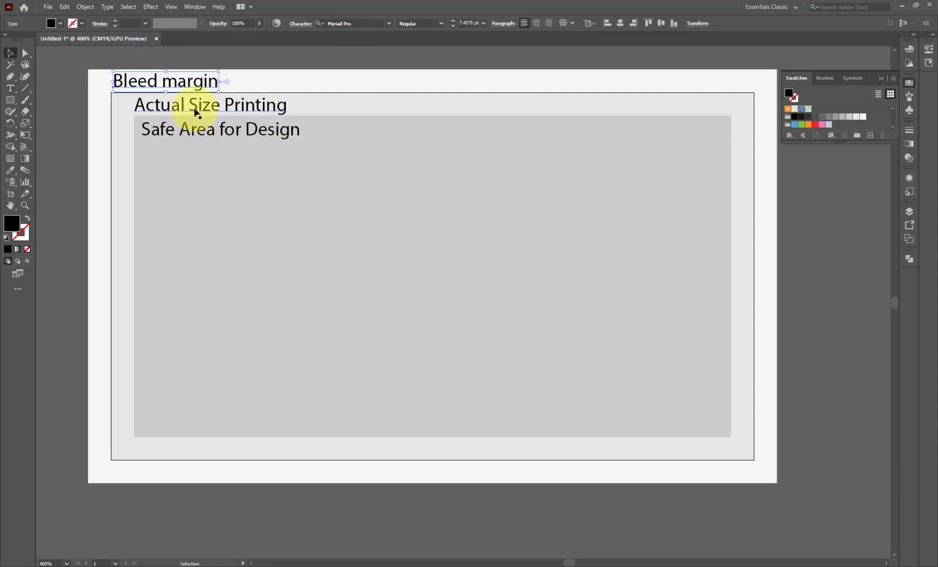
{"action": "left_click", "coordinate": [281, 136]}
{"action": "key", "text": "Delete"}
{"action": "left_click", "coordinate": [268, 107]}
{"action": "key", "text": "Delete"}
{"action": "left_click", "coordinate": [201, 90]}
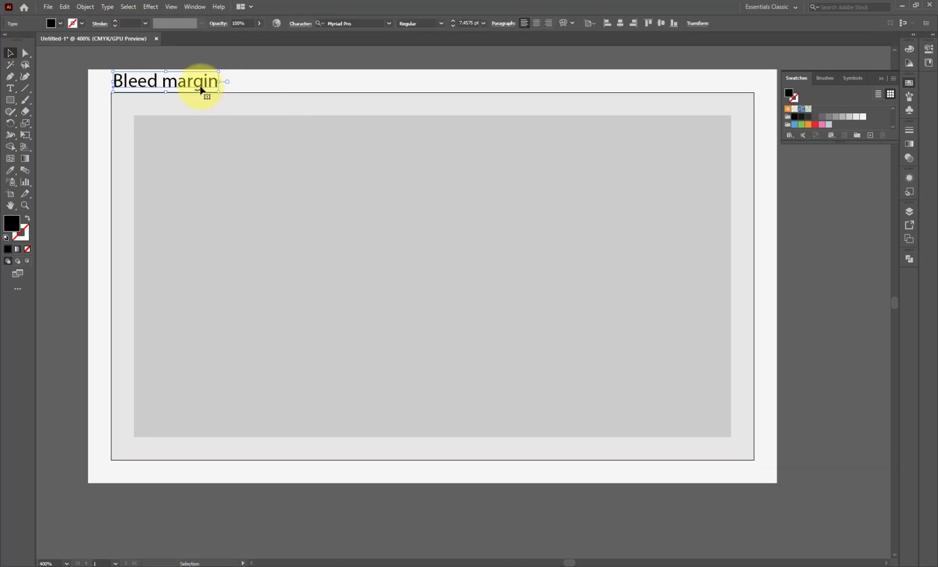
{"action": "key", "text": "Delete"}
{"action": "left_click", "coordinate": [203, 101]}
- Hide the safe-area and bleed rectangles in the Layers panel to isolate the card rectangle
{"action": "left_click", "coordinate": [495, 162]}
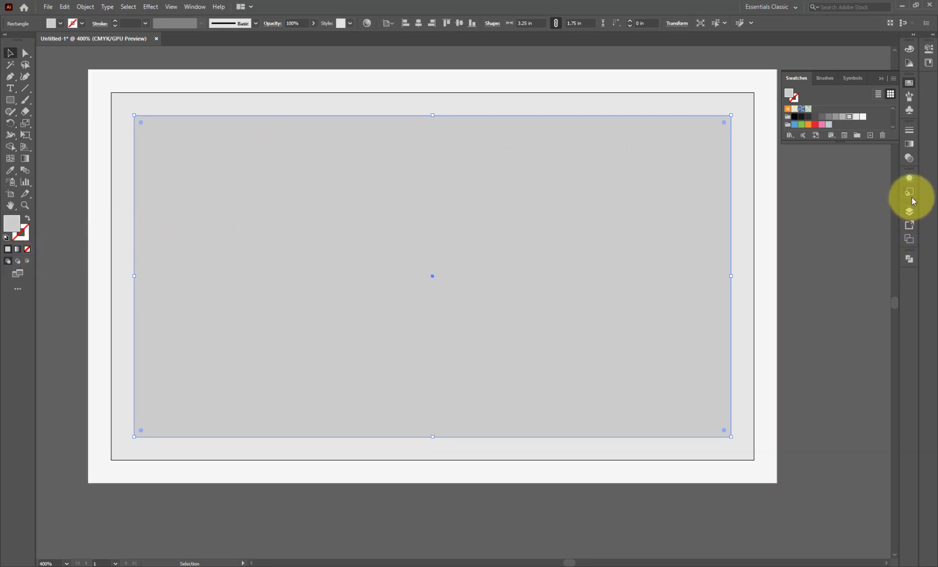
{"action": "left_click", "coordinate": [910, 213]}
{"action": "left_click", "coordinate": [814, 221]}
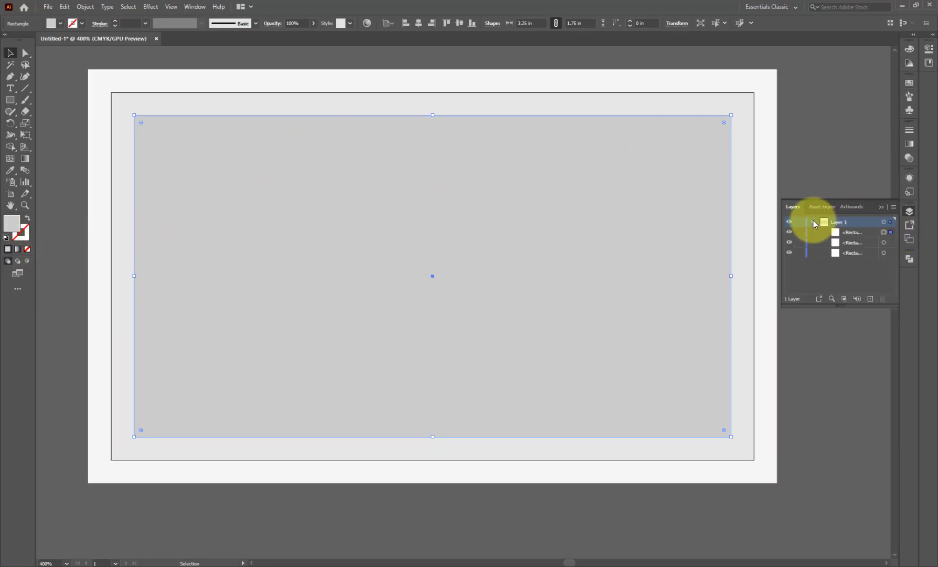
{"action": "left_click", "coordinate": [790, 232]}
{"action": "left_click", "coordinate": [790, 252]}
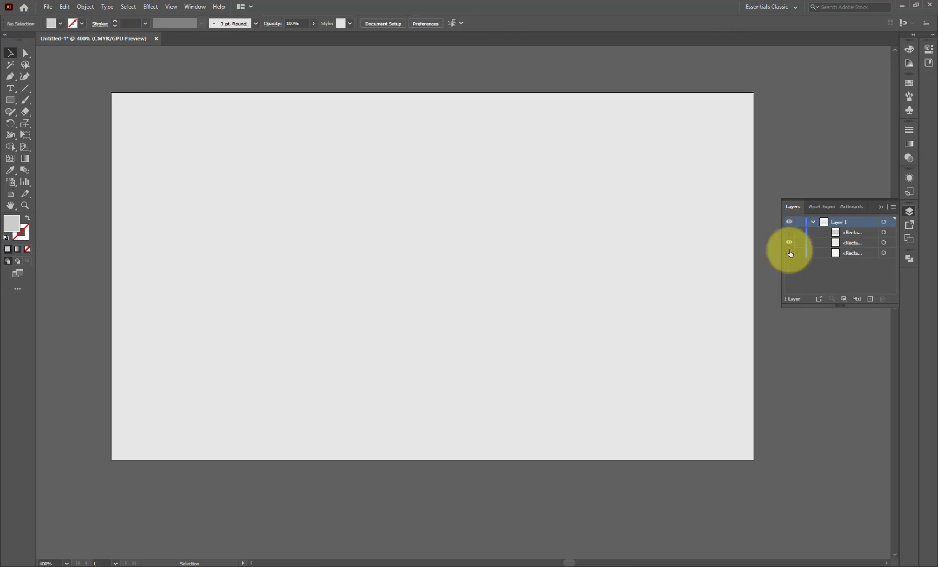
{"action": "left_click", "coordinate": [196, 132]}
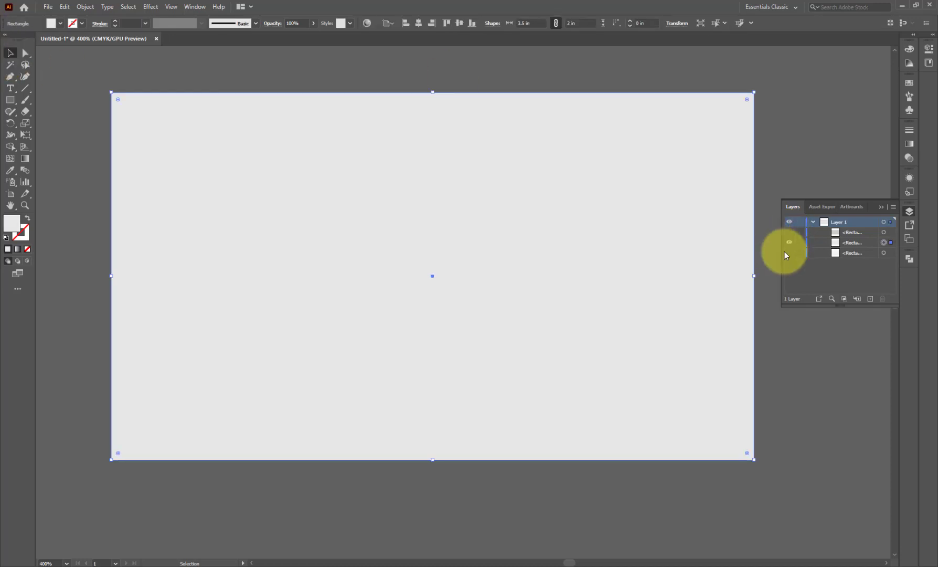
{"action": "left_click", "coordinate": [789, 253]}
{"action": "left_click", "coordinate": [861, 253]}
- Lock the card rectangle and the bleed rectangle with Object > Lock > Selection
{"action": "left_click", "coordinate": [85, 6]}
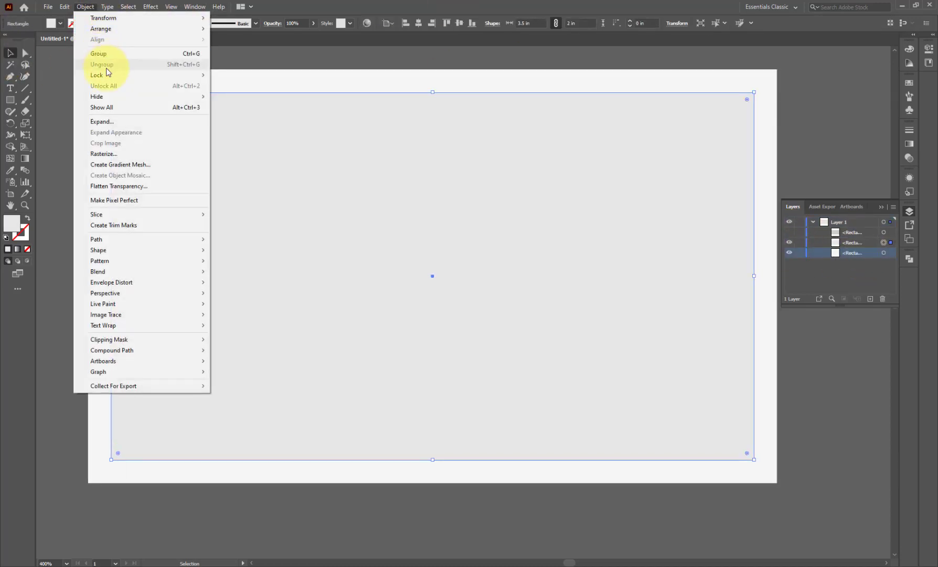
{"action": "mouse_move", "coordinate": [121, 76]}
{"action": "left_click", "coordinate": [220, 75]}
{"action": "left_click_drag", "start_coordinate": [216, 80], "coordinate": [292, 83]}
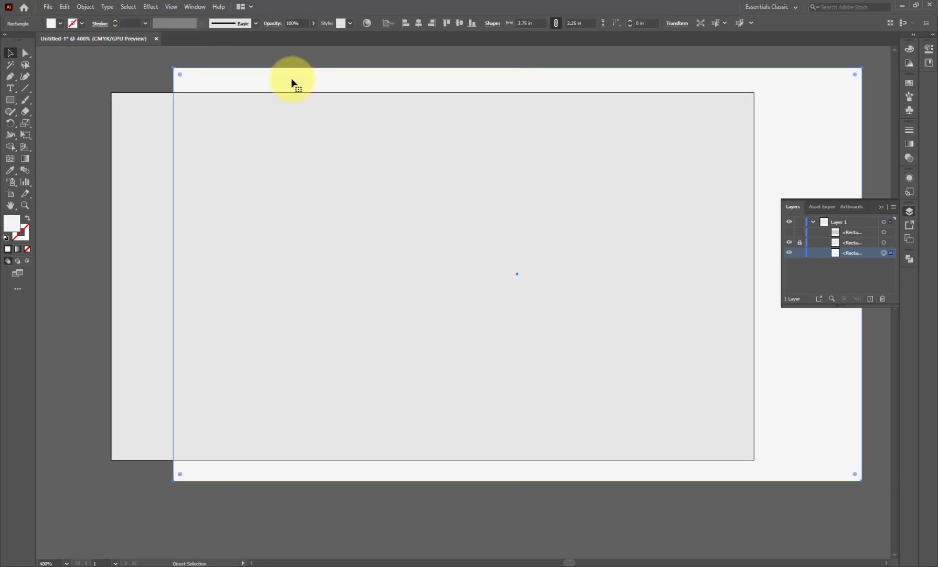
{"action": "key", "text": "ctrl+z"}
{"action": "left_click", "coordinate": [86, 7]}
{"action": "left_click", "coordinate": [218, 75]}
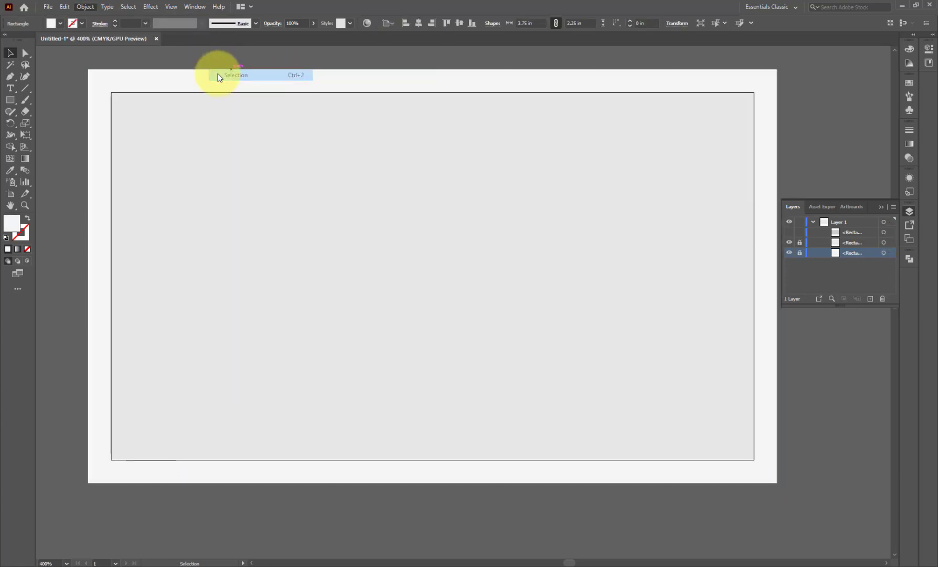
- Unlock both rectangles again from the canvas context menu
{"action": "right_click", "coordinate": [252, 133]}
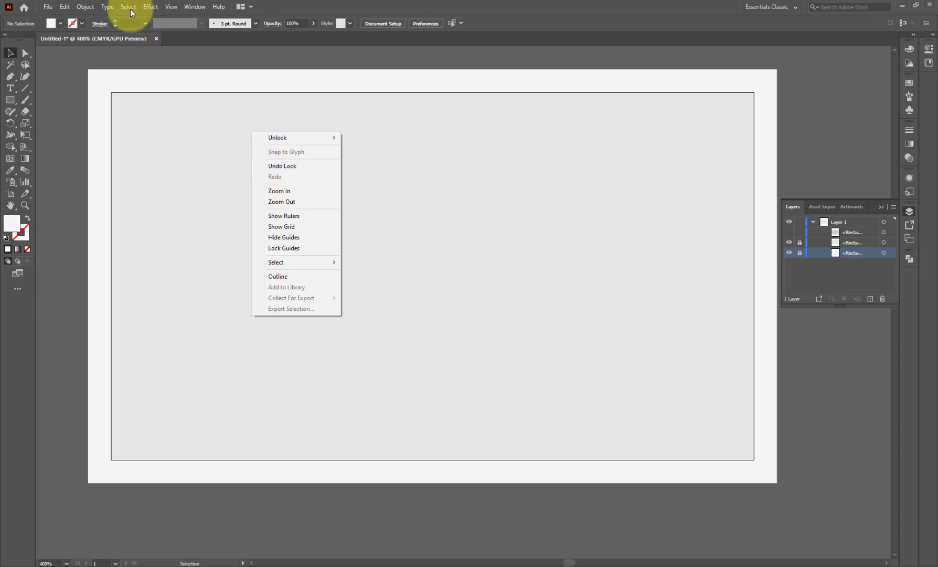
{"action": "mouse_move", "coordinate": [294, 139]}
{"action": "left_click", "coordinate": [362, 149]}
{"action": "left_click", "coordinate": [366, 60]}
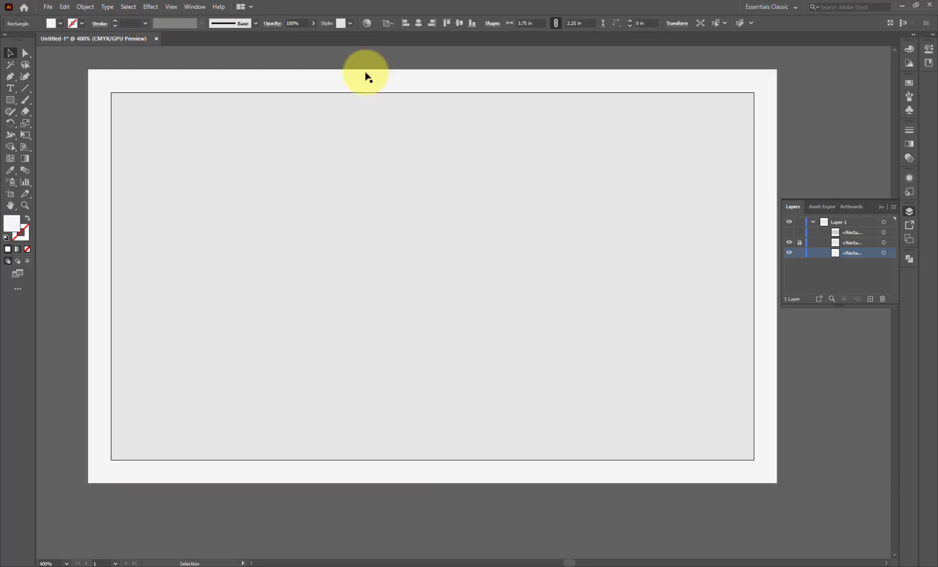
{"action": "right_click", "coordinate": [359, 108]}
{"action": "mouse_move", "coordinate": [374, 115]}
{"action": "left_click", "coordinate": [467, 114]}
{"action": "left_click", "coordinate": [394, 56]}
- Lock only the white bleed rectangle
{"action": "right_click", "coordinate": [395, 86]}
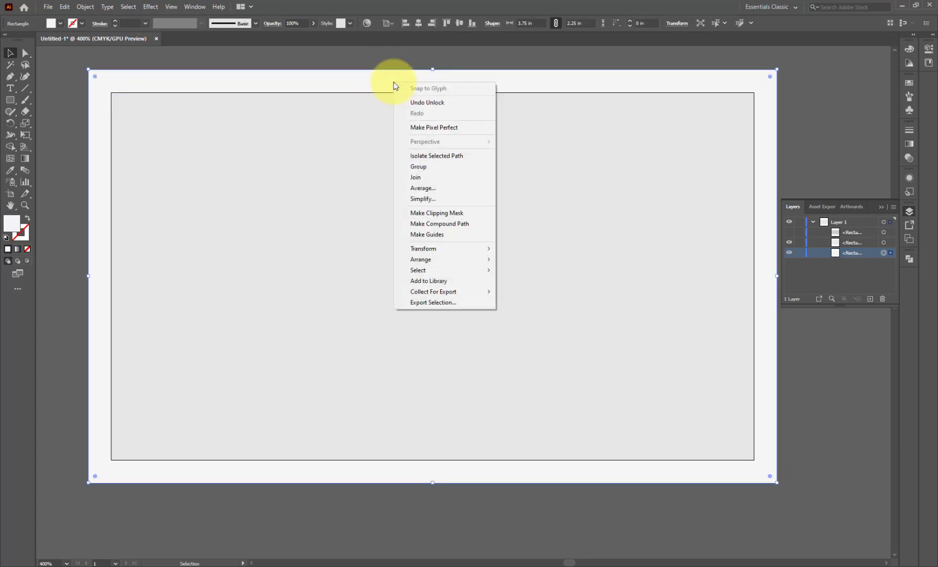
{"action": "left_click", "coordinate": [86, 6]}
{"action": "left_click", "coordinate": [85, 6]}
{"action": "mouse_move", "coordinate": [216, 78]}
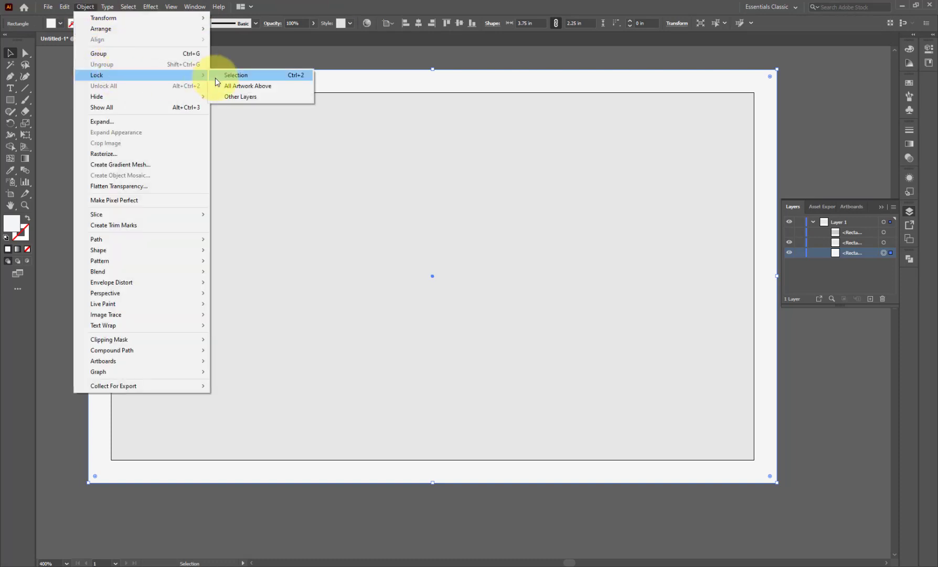
{"action": "left_click", "coordinate": [247, 76]}
- Fill the 3.5×2 in card rectangle with the White swatch
{"action": "left_click", "coordinate": [291, 110]}
{"action": "left_click", "coordinate": [909, 83]}
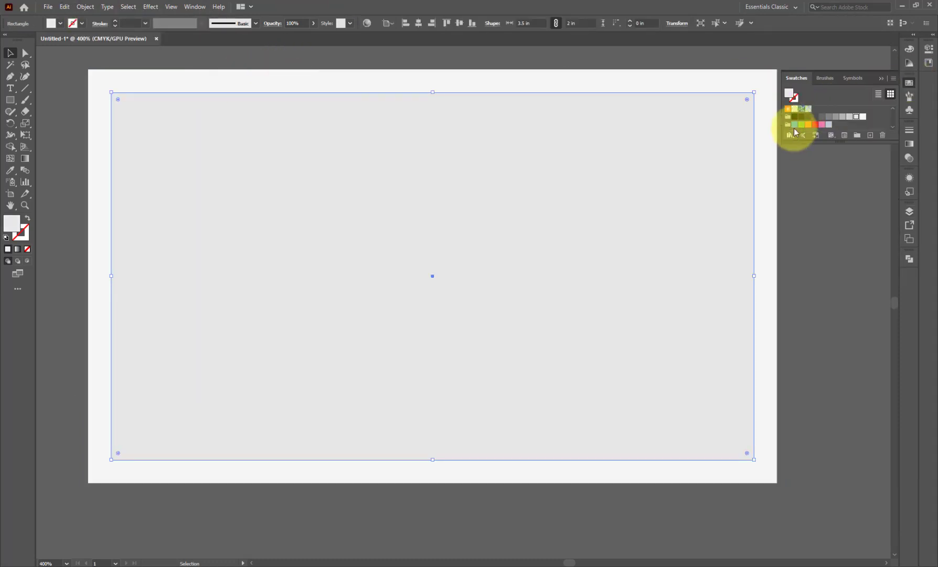
{"action": "left_click", "coordinate": [801, 108]}
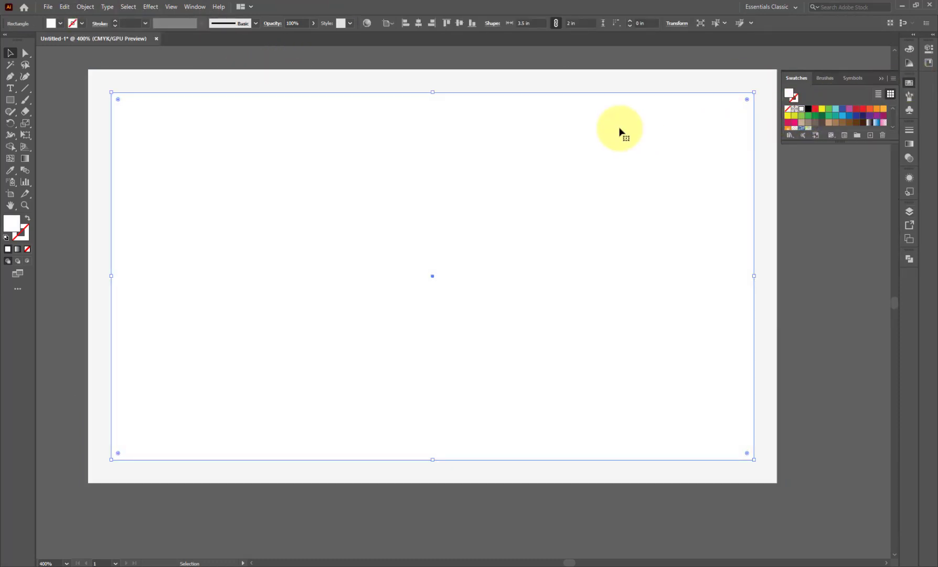
- Draw a four-point slanted quadrilateral over the card's left side with the Pen tool
{"action": "left_click", "coordinate": [10, 77]}
{"action": "left_click", "coordinate": [111, 93]}
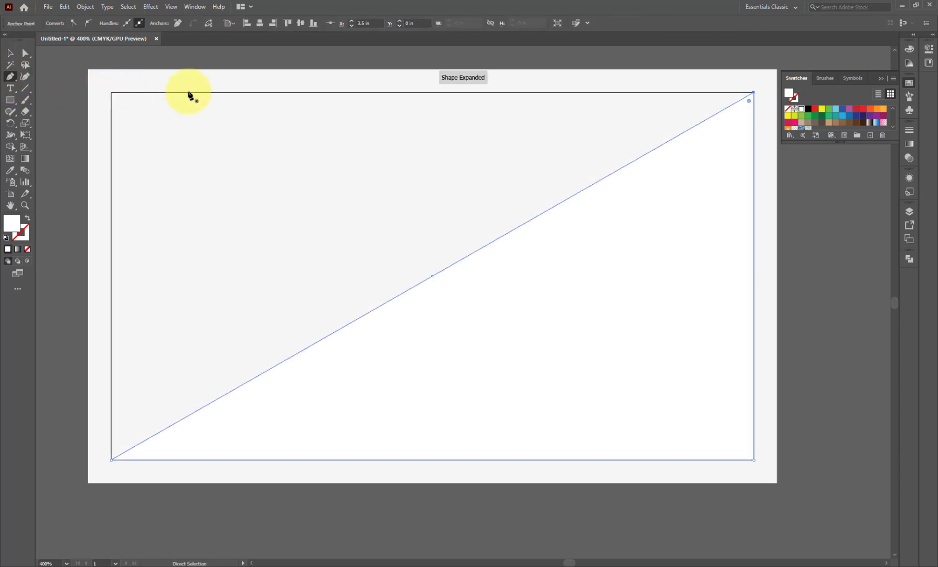
{"action": "key", "text": "ctrl+z"}
{"action": "left_click", "coordinate": [114, 96]}
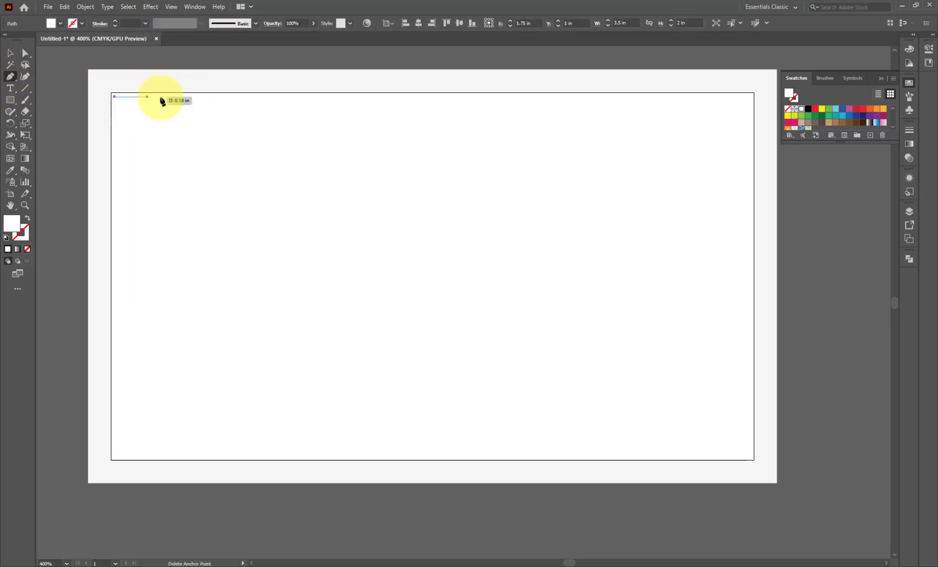
{"action": "left_click", "coordinate": [535, 97]}
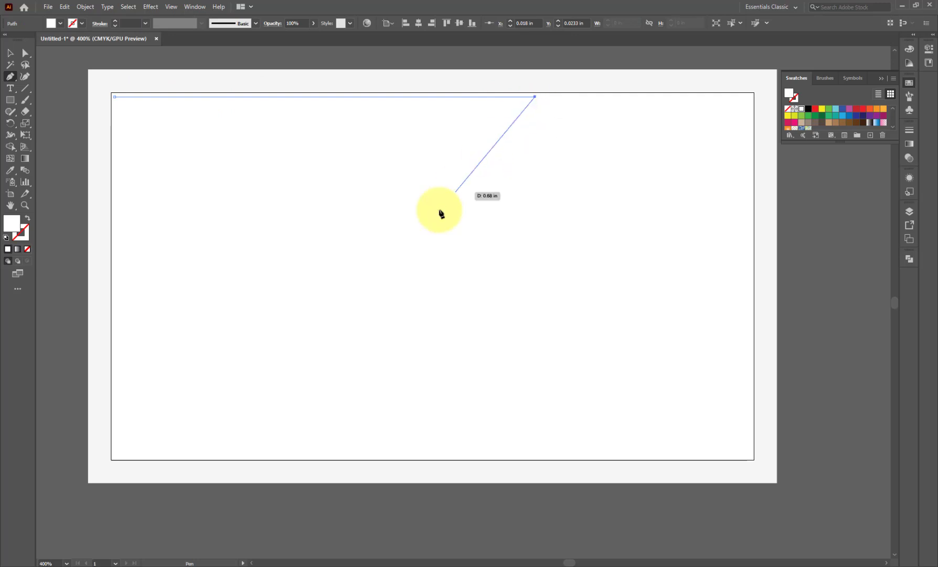
{"action": "left_click", "coordinate": [256, 459]}
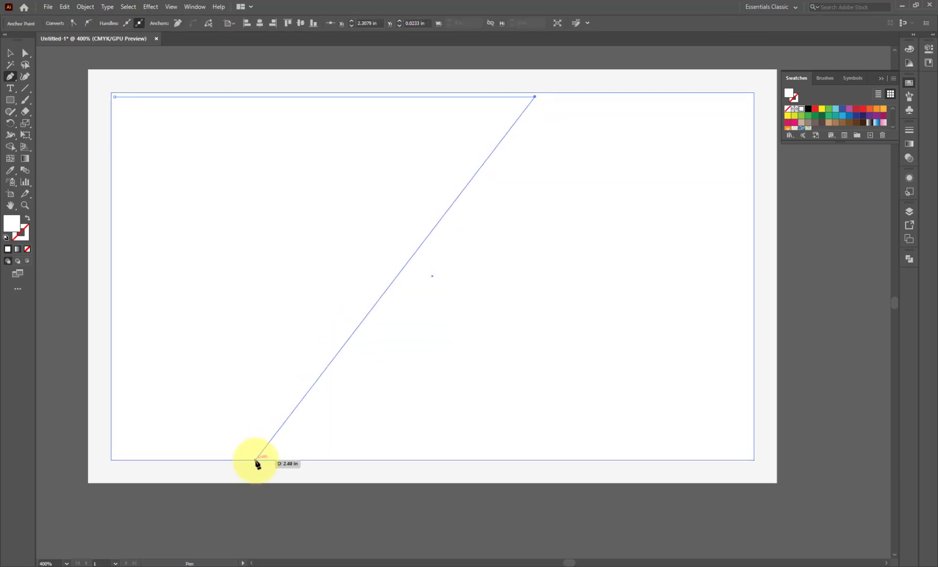
{"action": "left_click", "coordinate": [114, 460]}
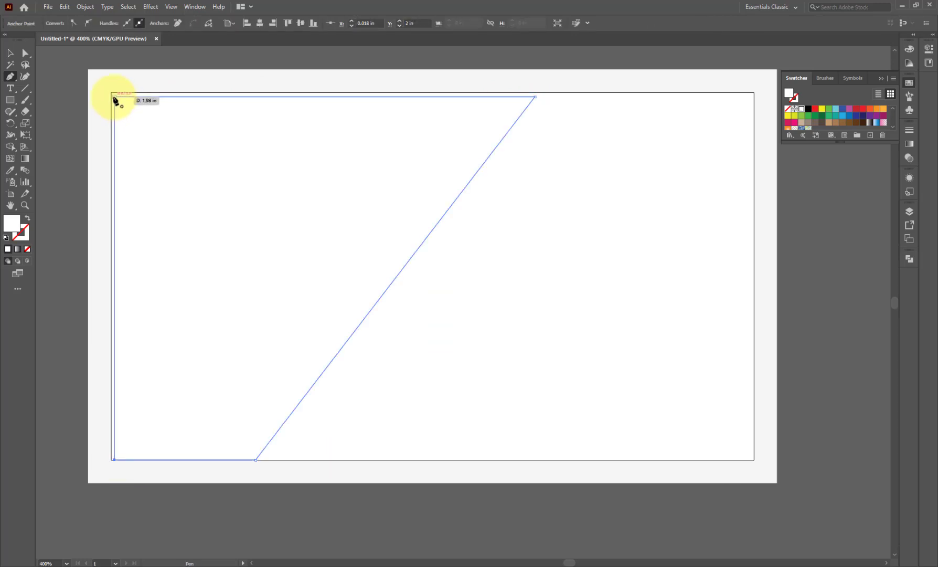
{"action": "left_click", "coordinate": [114, 97]}
- Fill the slanted shape black and stretch it out to the bleed edges
{"action": "left_click", "coordinate": [10, 53]}
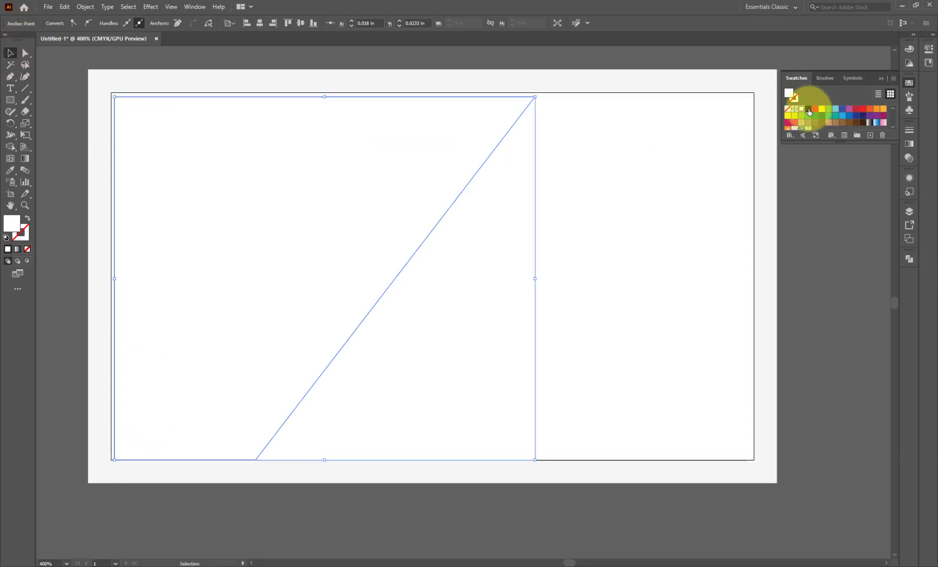
{"action": "left_click", "coordinate": [809, 110]}
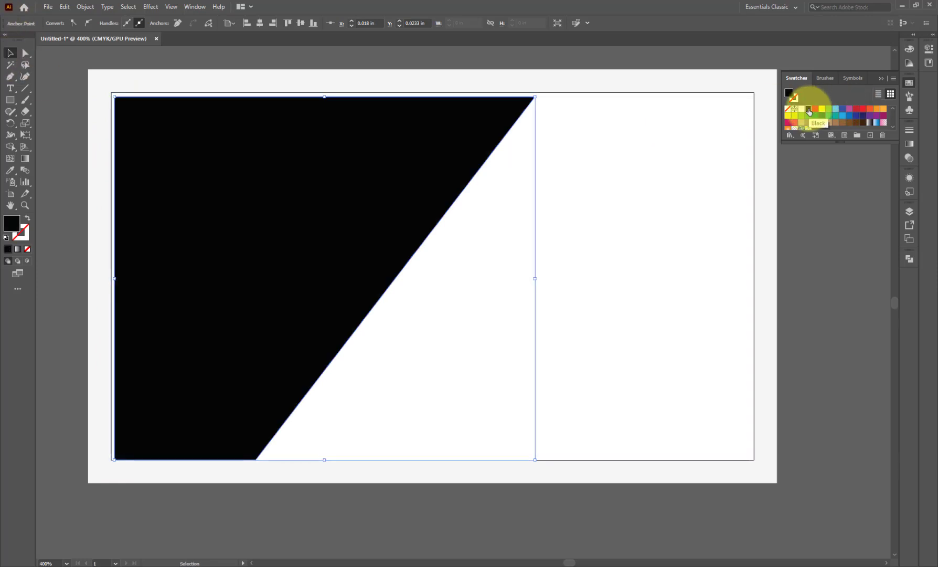
{"action": "left_click_drag", "start_coordinate": [324, 96], "coordinate": [325, 93]}
{"action": "left_click_drag", "start_coordinate": [114, 275], "coordinate": [111, 276]}
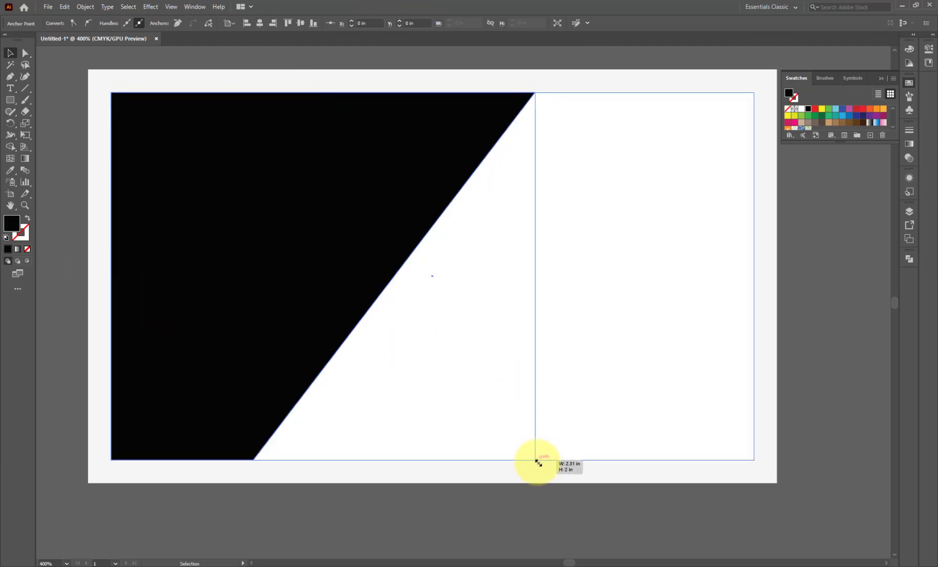
{"action": "left_click_drag", "start_coordinate": [538, 462], "coordinate": [557, 479]}
{"action": "left_click_drag", "start_coordinate": [119, 107], "coordinate": [116, 101]}
{"action": "left_click_drag", "start_coordinate": [556, 477], "coordinate": [568, 482]}
{"action": "left_click", "coordinate": [832, 335]}
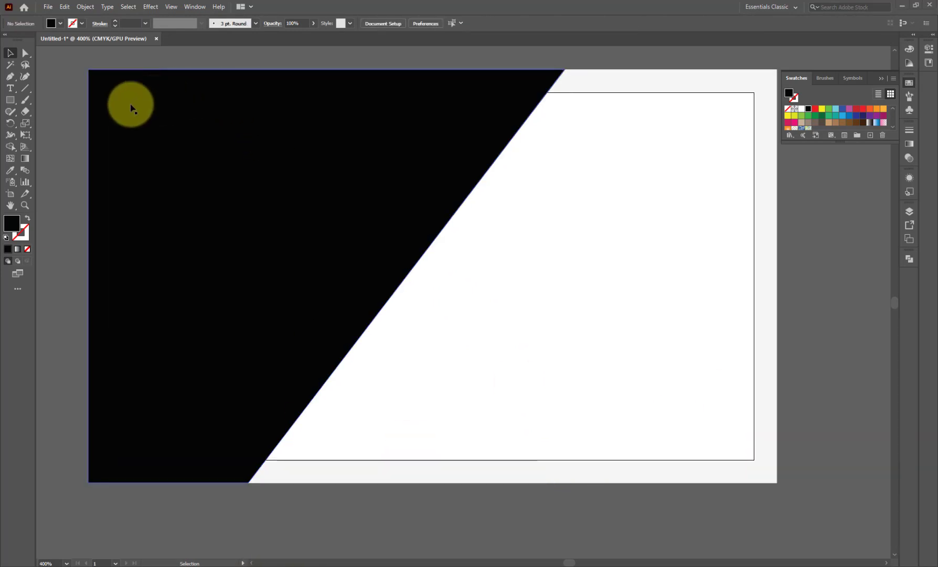
- Draw a triangle from the black shape's diagonal up to the top edge, filled dark blue
{"action": "left_click", "coordinate": [10, 76]}
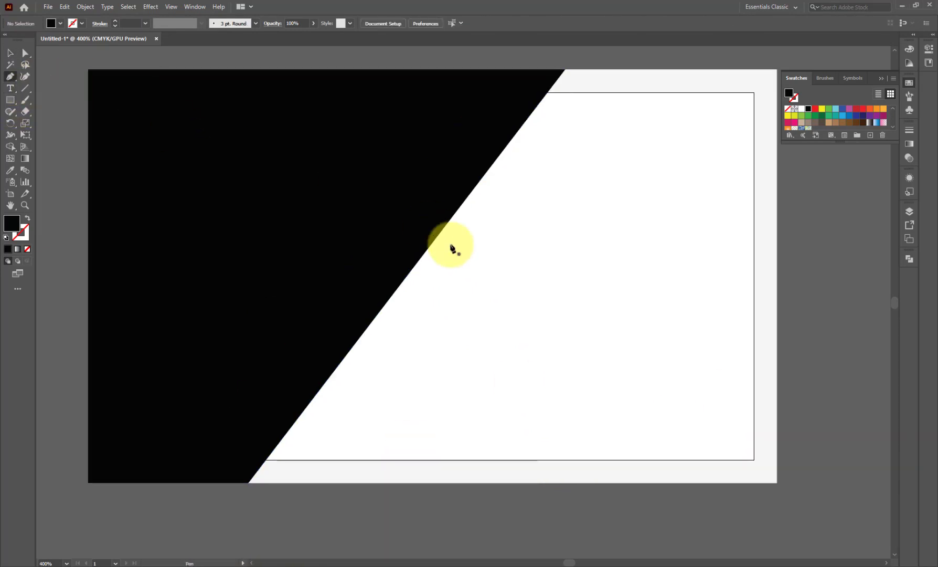
{"action": "left_click", "coordinate": [440, 232]}
{"action": "left_click", "coordinate": [286, 68]}
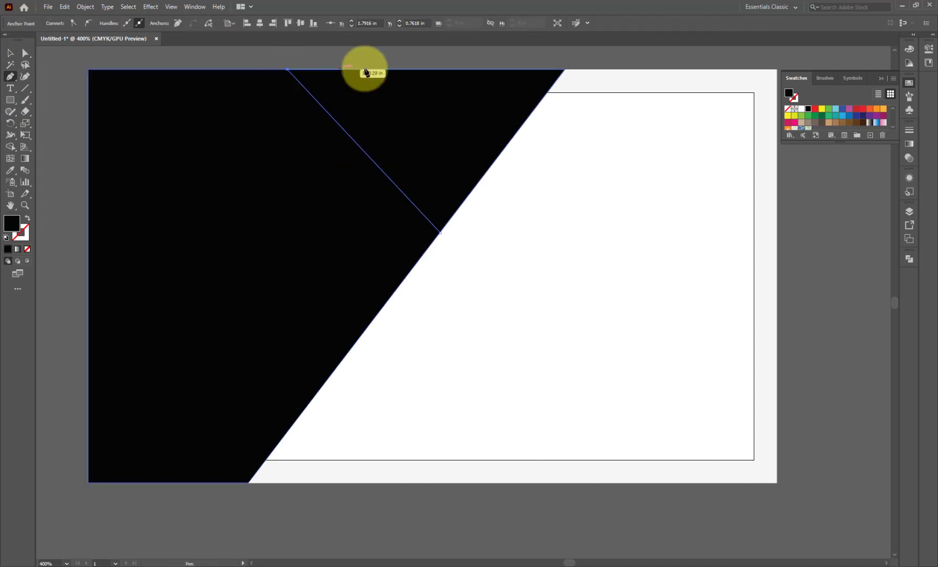
{"action": "left_click", "coordinate": [565, 69]}
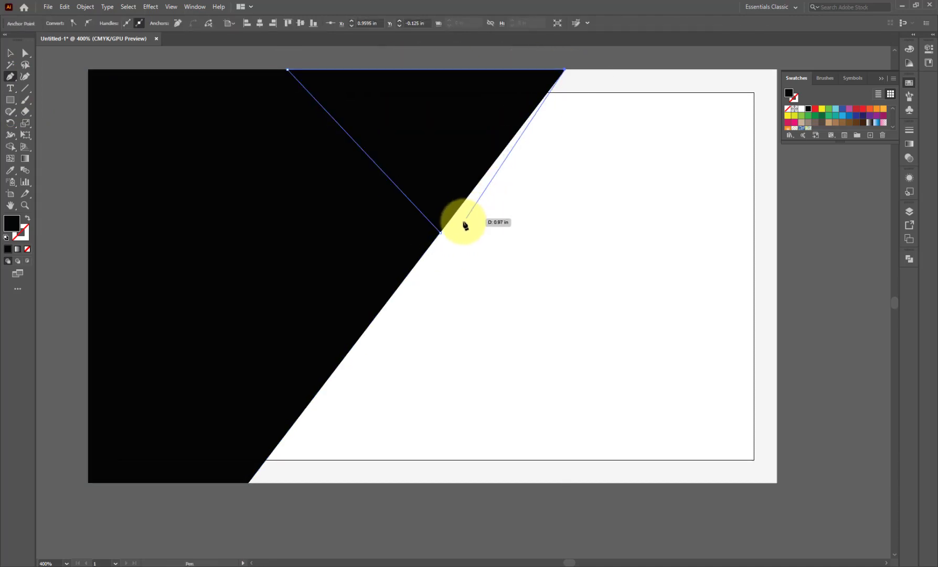
{"action": "left_click", "coordinate": [440, 232]}
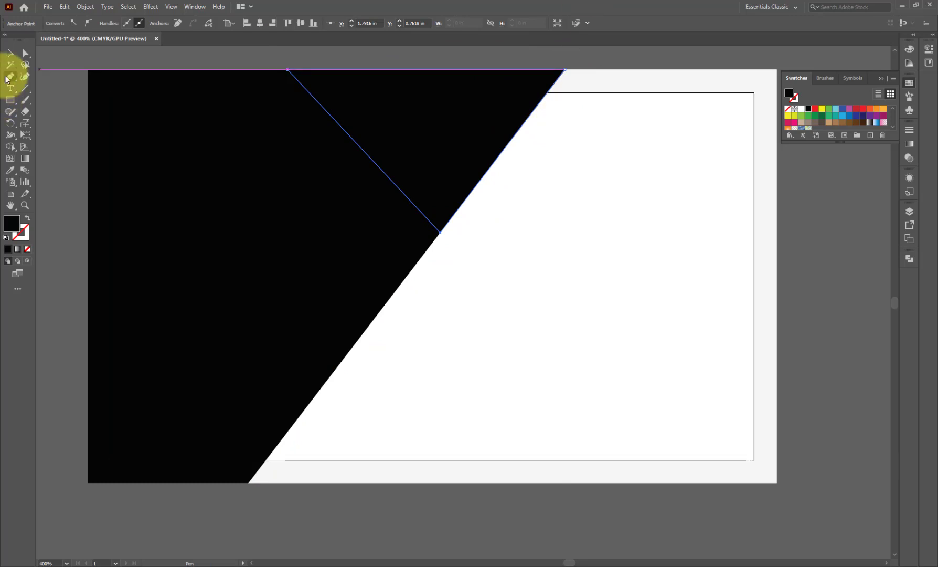
{"action": "left_click", "coordinate": [10, 52]}
{"action": "left_click", "coordinate": [856, 116]}
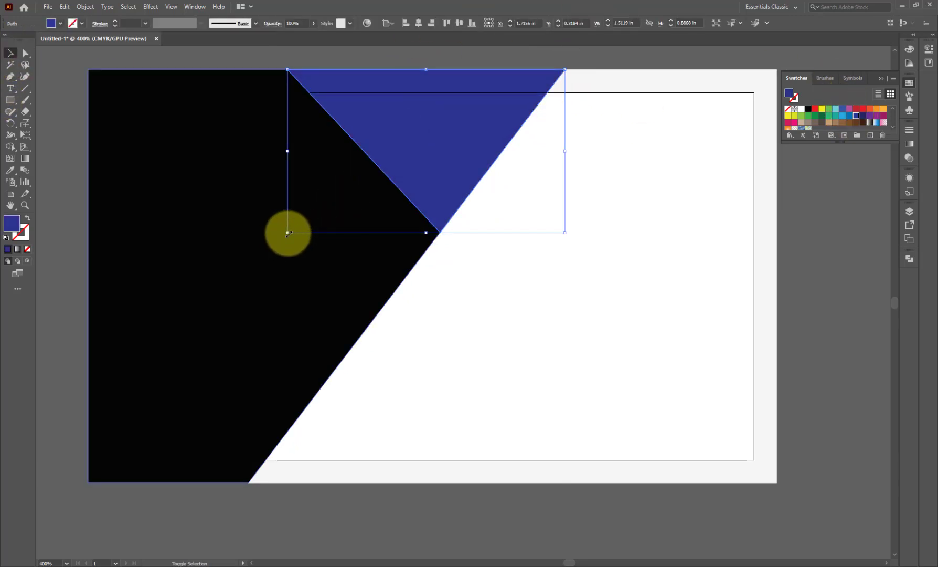
{"action": "left_click_drag", "start_coordinate": [287, 232], "coordinate": [254, 272]}
{"action": "key", "text": "ctrl+z"}
- Paste a copy of the triangle in front, enlarge it, and colour it brighter blue
{"action": "key", "text": "v"}
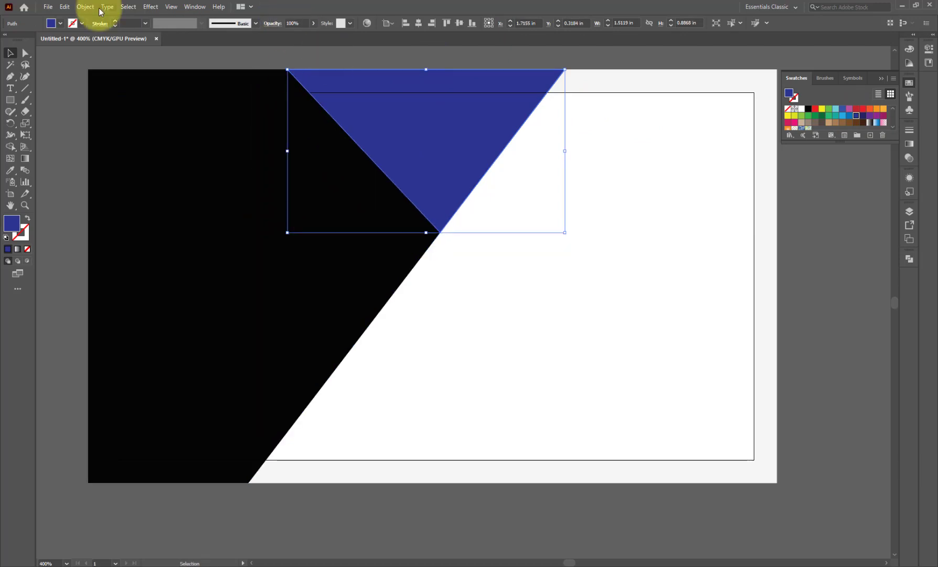
{"action": "left_click", "coordinate": [65, 6]}
{"action": "left_click", "coordinate": [78, 54]}
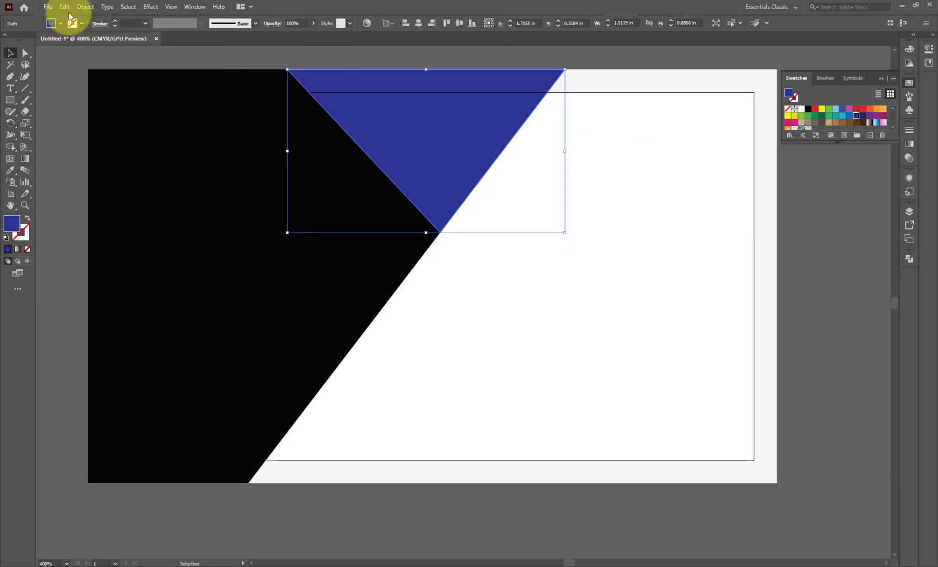
{"action": "left_click", "coordinate": [65, 7]}
{"action": "left_click", "coordinate": [80, 76]}
{"action": "left_click_drag", "start_coordinate": [288, 233], "coordinate": [250, 275]}
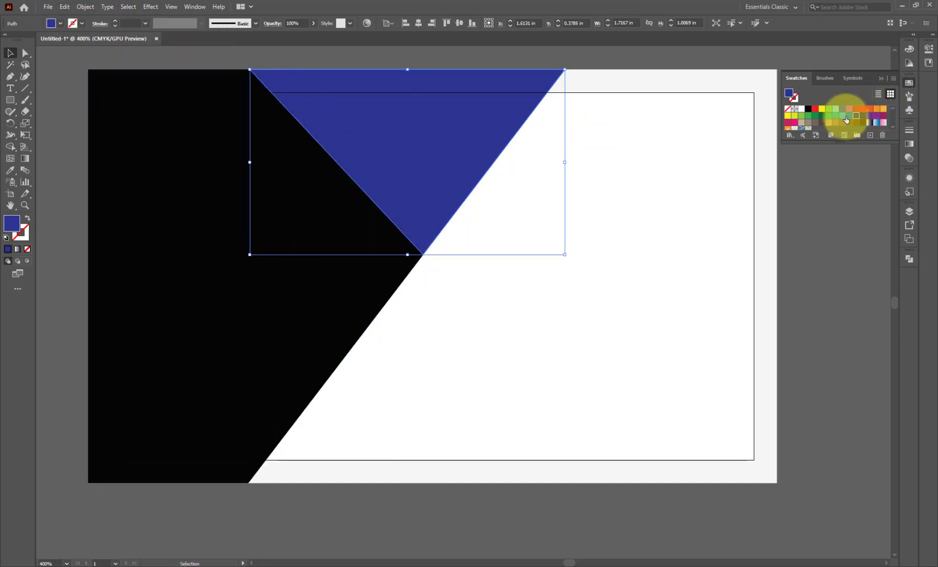
{"action": "left_click", "coordinate": [843, 120]}
- Send the copy one step backward and give the front triangle a light blue fill
{"action": "right_click", "coordinate": [410, 167]}
{"action": "left_click", "coordinate": [474, 27]}
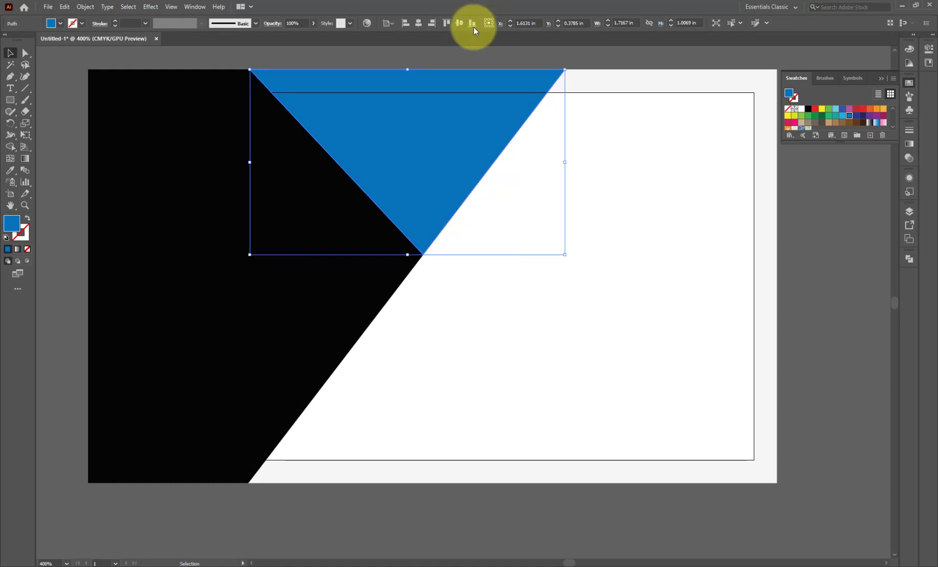
{"action": "right_click", "coordinate": [445, 155]}
{"action": "mouse_move", "coordinate": [478, 348]}
{"action": "left_click", "coordinate": [571, 369]}
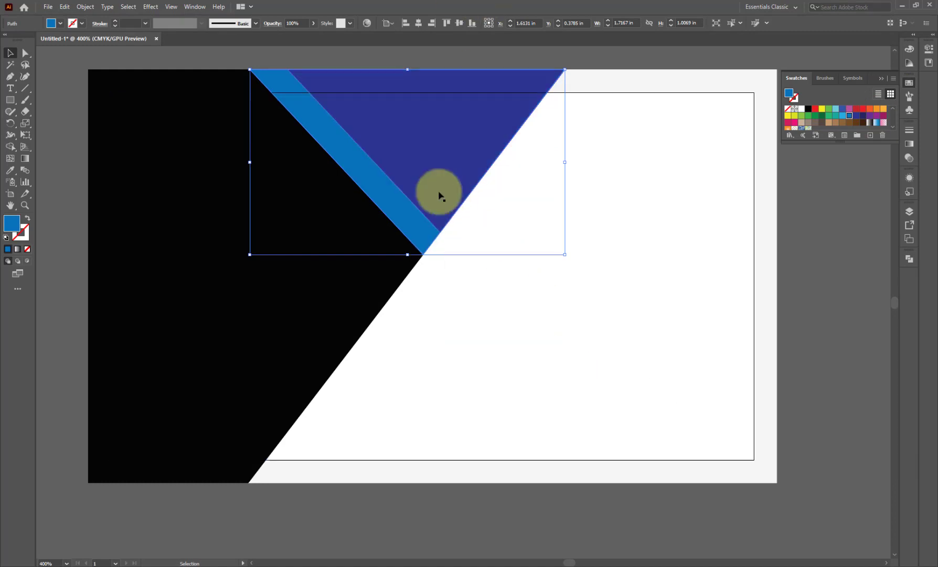
{"action": "left_click", "coordinate": [438, 194]}
{"action": "left_click", "coordinate": [850, 115]}
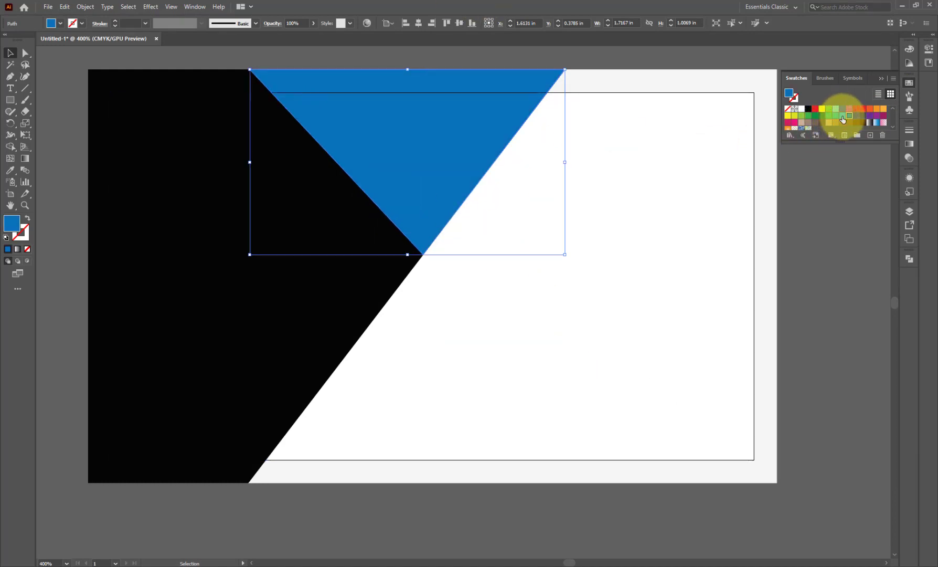
{"action": "left_click", "coordinate": [843, 115]}
{"action": "scroll", "coordinate": [459, 212], "scroll_direction": "down", "scroll_amount": 2}
{"action": "left_click", "coordinate": [419, 117]}
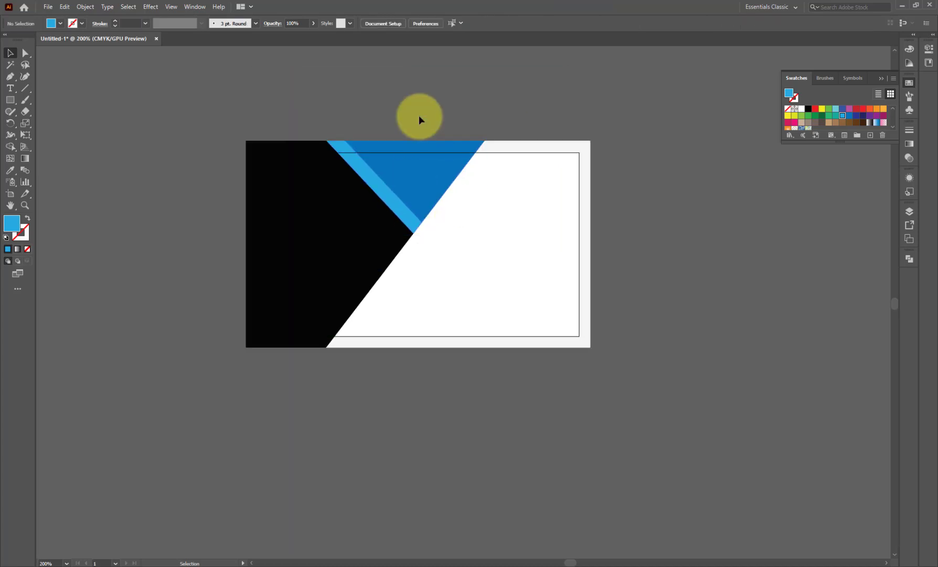
- Recolour the front triangle magenta after trying crimson and red fills
{"action": "scroll", "coordinate": [403, 172], "scroll_direction": "up", "scroll_amount": 2}
{"action": "left_click", "coordinate": [402, 171]}
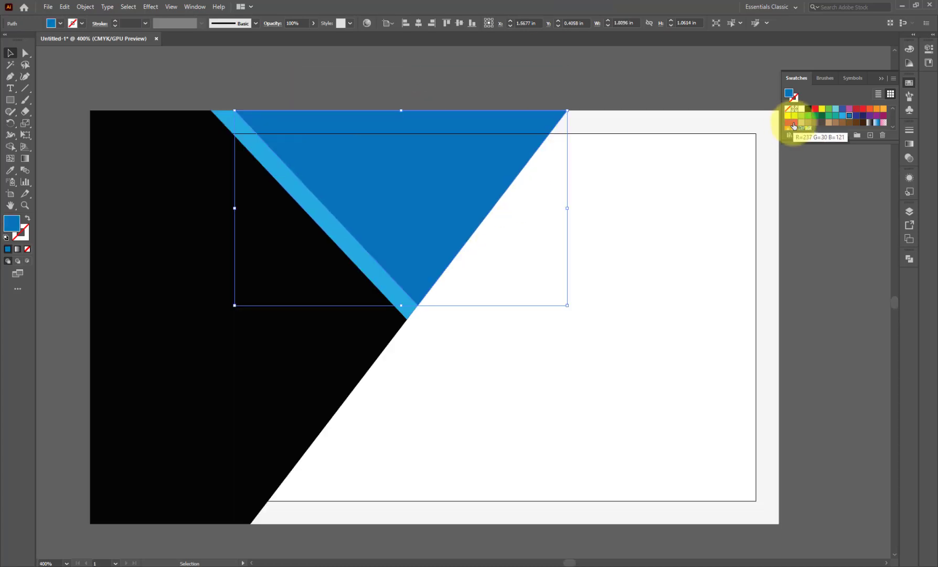
{"action": "left_click", "coordinate": [792, 125]}
{"action": "left_click", "coordinate": [486, 98]}
{"action": "key", "text": "ctrl+z"}
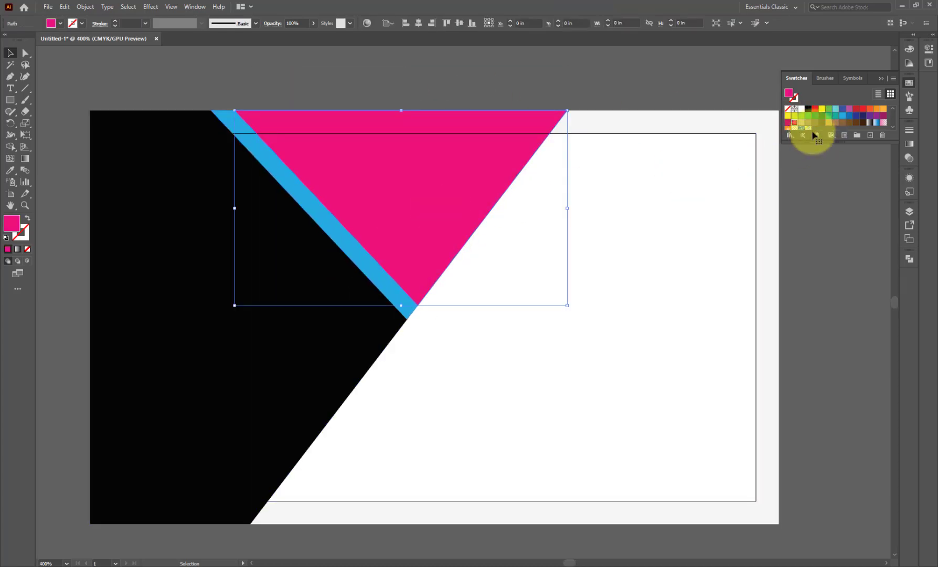
{"action": "left_click", "coordinate": [815, 108]}
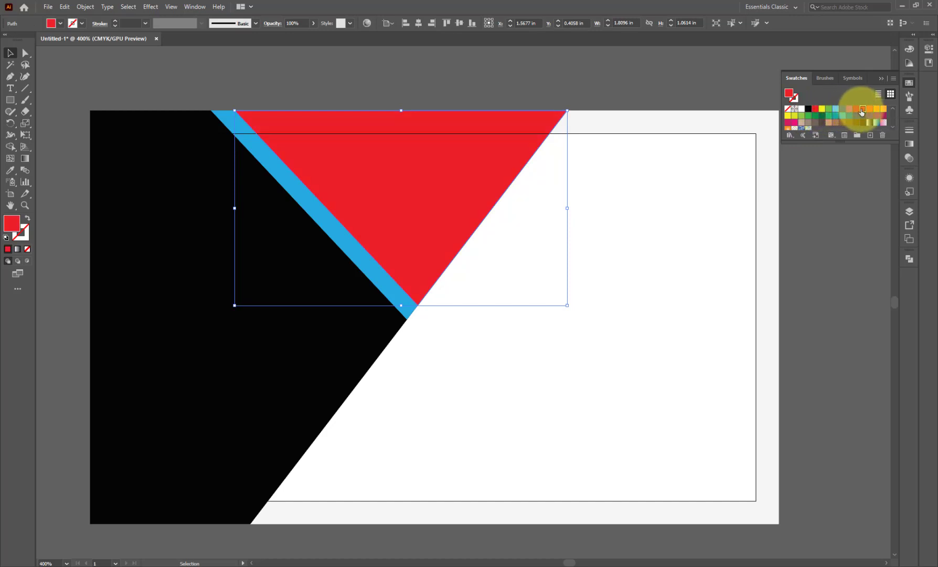
{"action": "left_click", "coordinate": [860, 108]}
{"action": "left_click", "coordinate": [862, 109]}
{"action": "left_click", "coordinate": [884, 116]}
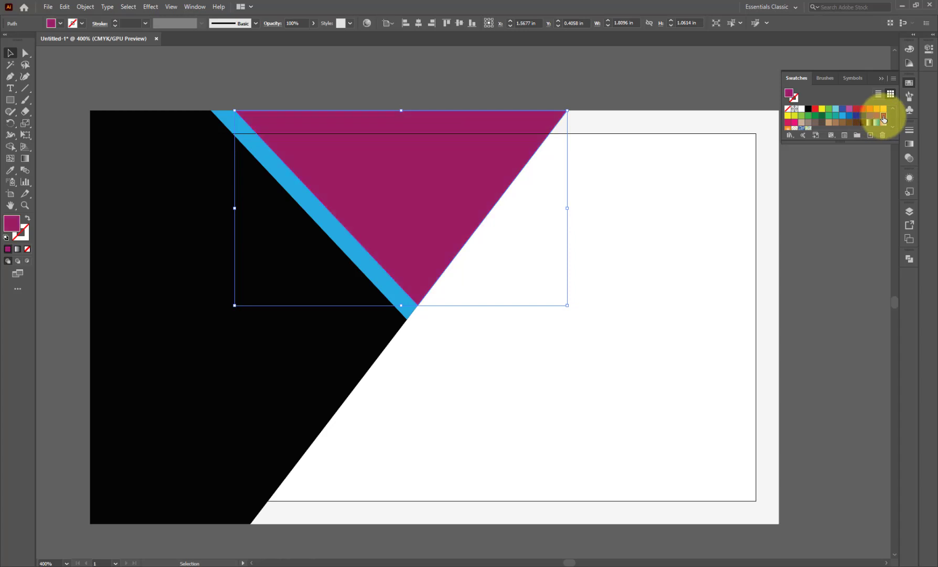
- Make the triangle pinkish-red and the larger shape behind it dark magenta
{"action": "left_click", "coordinate": [377, 283]}
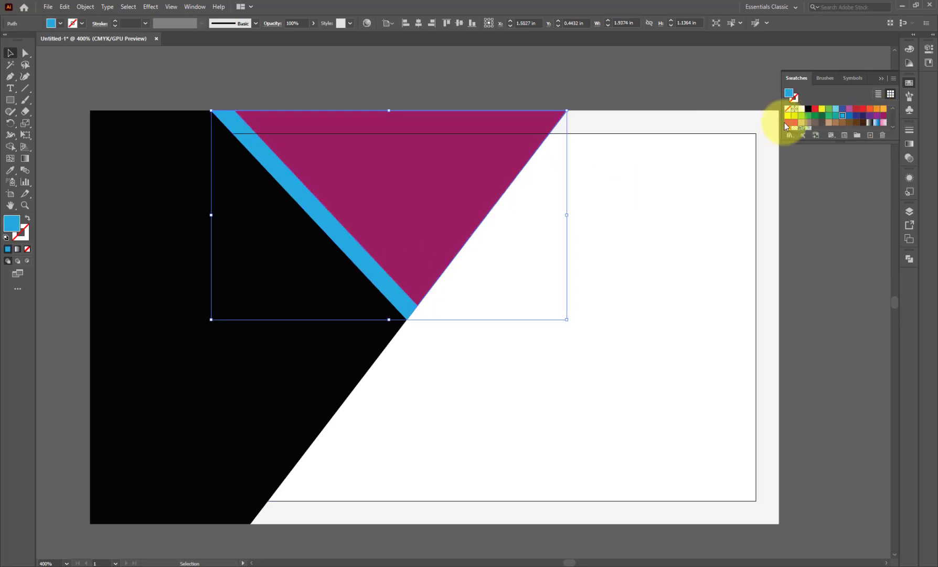
{"action": "left_click", "coordinate": [786, 124]}
{"action": "left_click", "coordinate": [425, 172]}
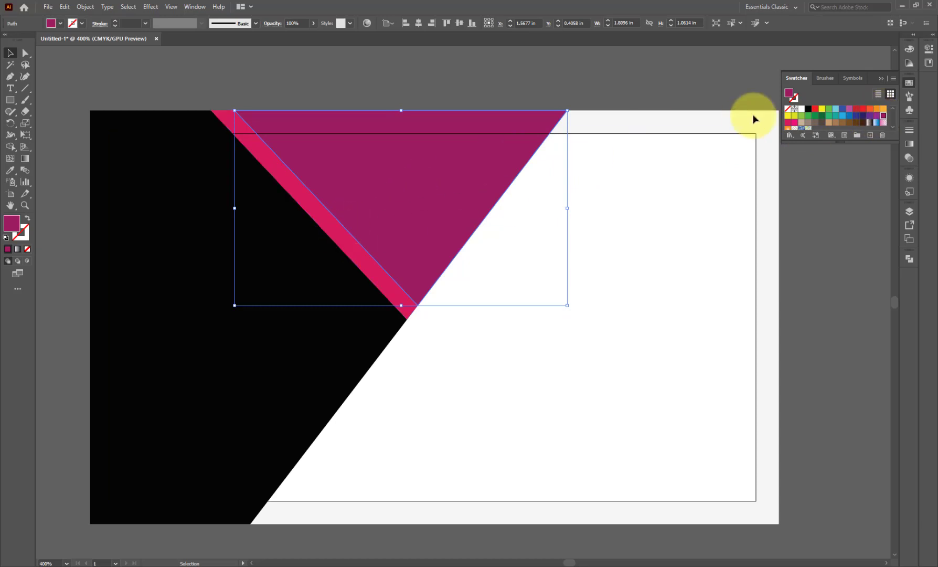
{"action": "left_click", "coordinate": [788, 123]}
{"action": "left_click", "coordinate": [360, 267]}
{"action": "left_click", "coordinate": [884, 115]}
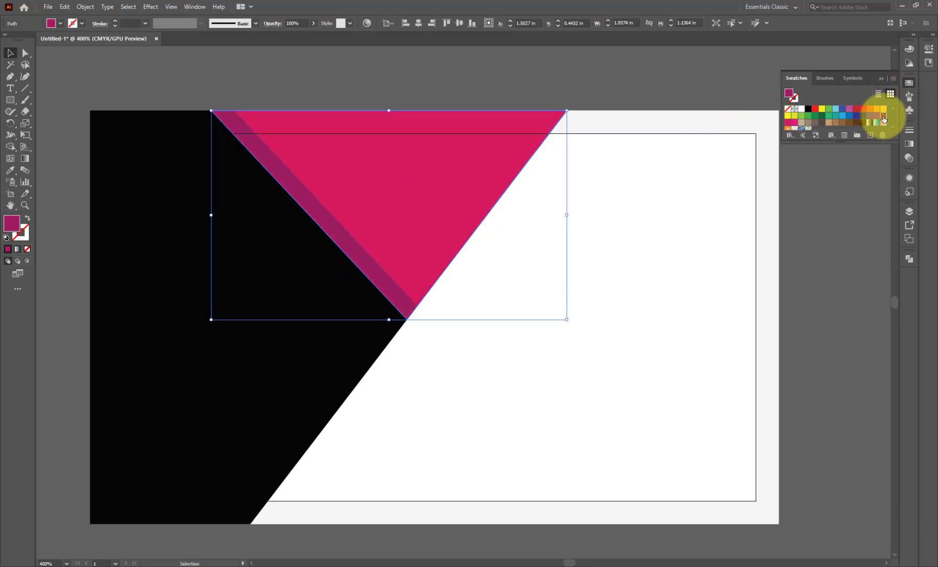
{"action": "left_click", "coordinate": [376, 110]}
{"action": "left_click", "coordinate": [378, 107]}
- Drag the dark magenta shape's corner outward to widen the stripe
{"action": "left_click", "coordinate": [338, 236]}
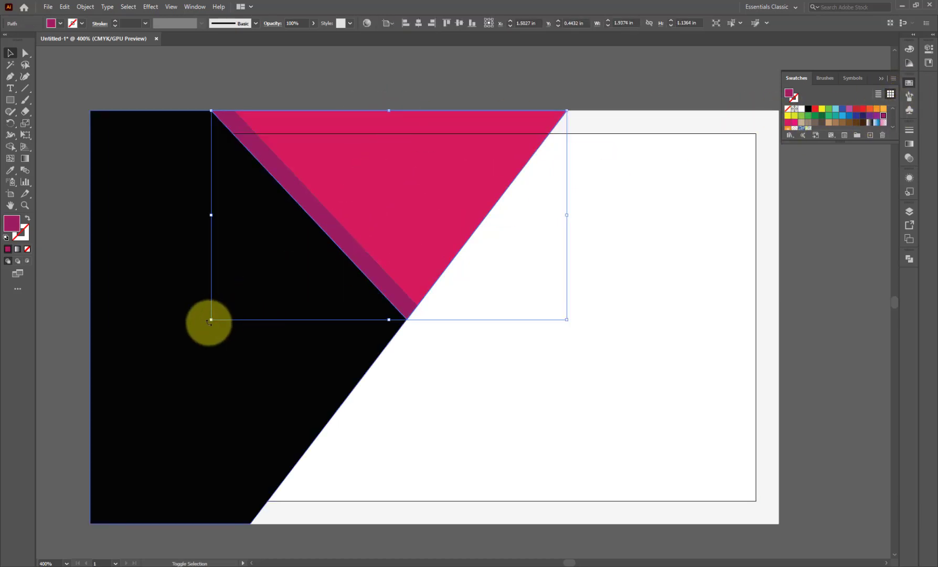
{"action": "left_click_drag", "start_coordinate": [211, 320], "coordinate": [202, 327]}
{"action": "left_click", "coordinate": [335, 84]}
{"action": "left_click", "coordinate": [342, 208]}
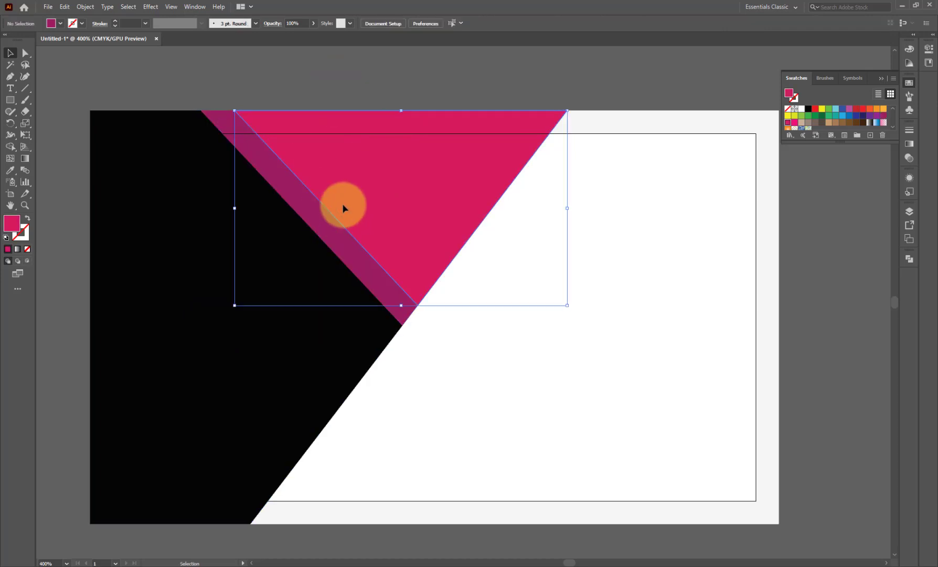
- Apply Effect > Stylize > Drop Shadow to the pink triangle at 50% opacity
{"action": "left_click", "coordinate": [151, 6]}
{"action": "mouse_move", "coordinate": [173, 117]}
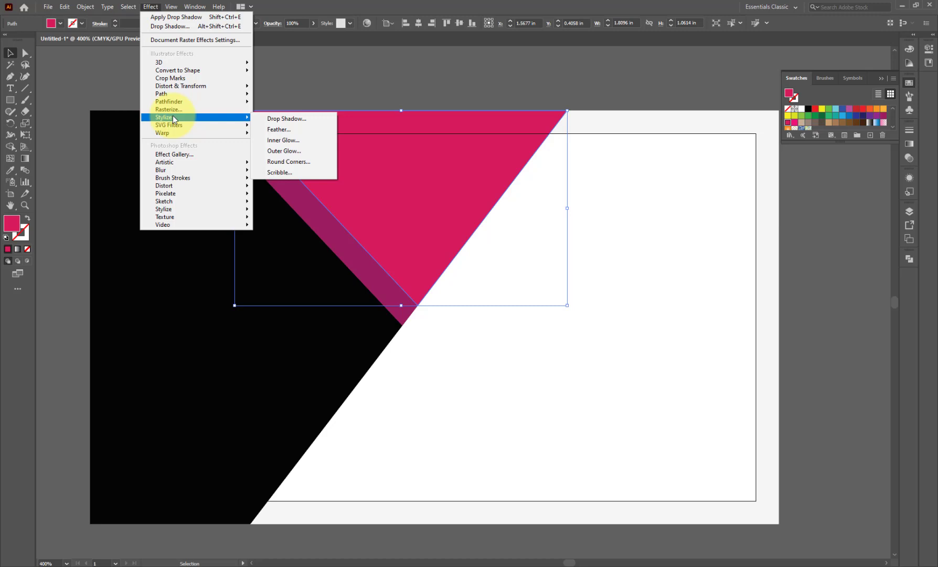
{"action": "left_click", "coordinate": [284, 119]}
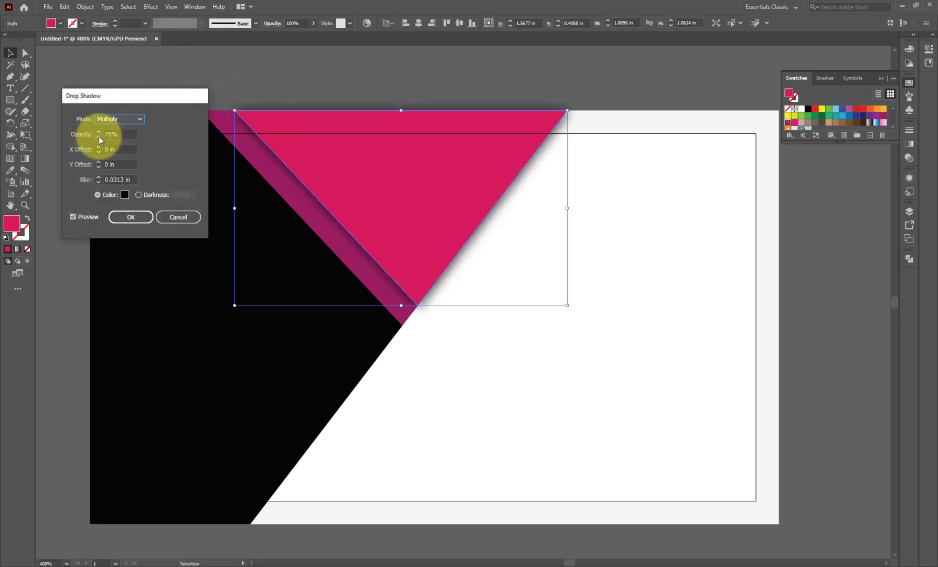
{"action": "left_click", "coordinate": [99, 136]}
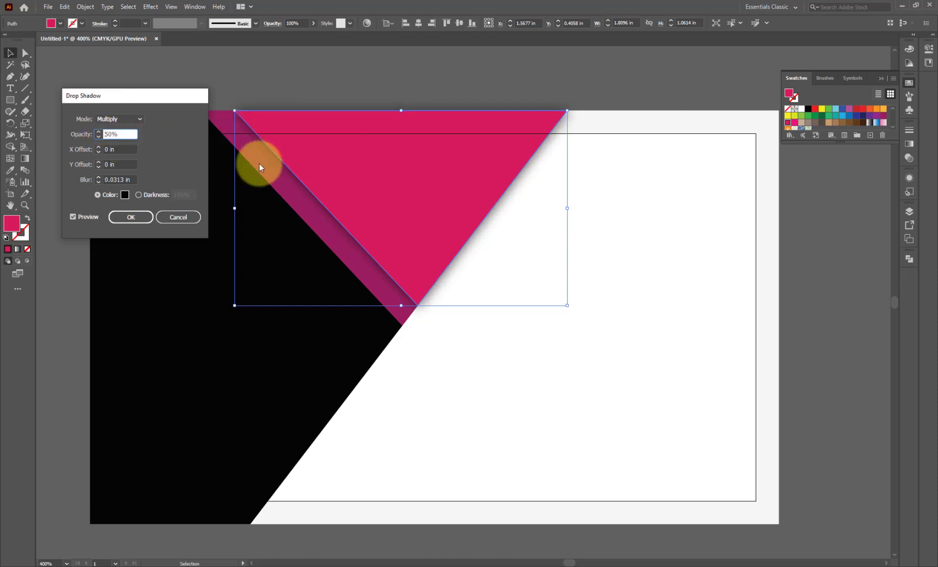
{"action": "left_click", "coordinate": [131, 217]}
{"action": "left_click", "coordinate": [250, 139]}
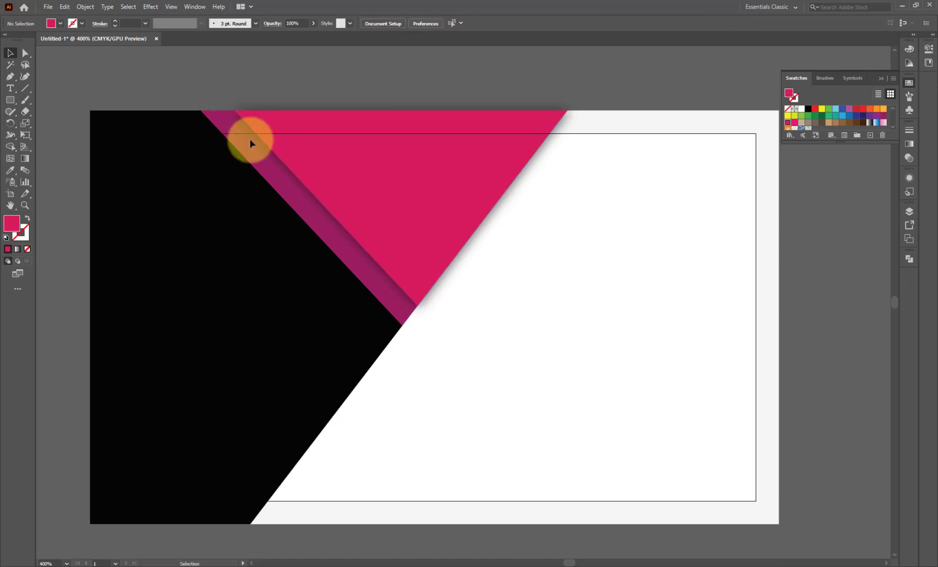
- Give the dark magenta stripe a black Inner Glow: Normal mode, 30% opacity, 0.03 in blur
{"action": "left_click", "coordinate": [153, 7]}
{"action": "mouse_move", "coordinate": [226, 117]}
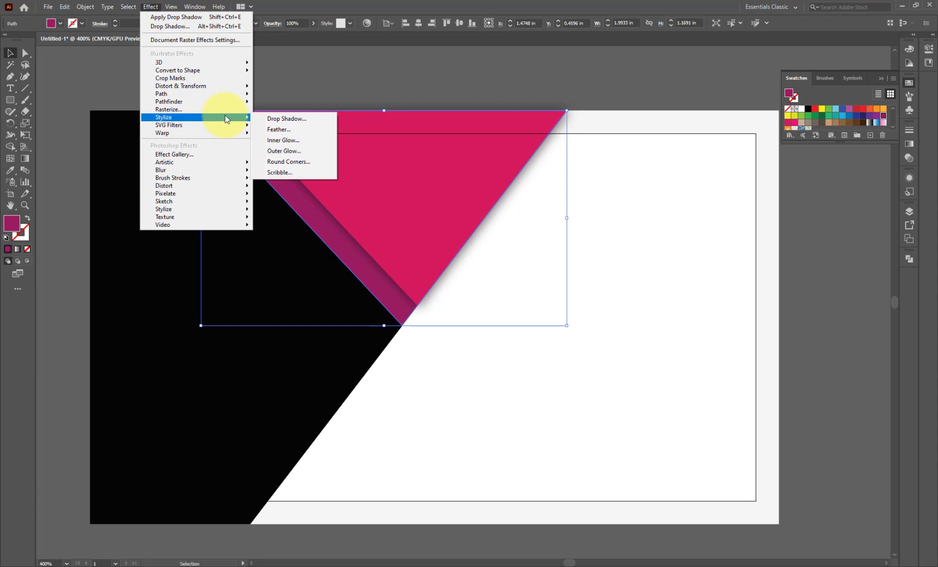
{"action": "left_click", "coordinate": [277, 140]}
{"action": "left_click", "coordinate": [486, 253]}
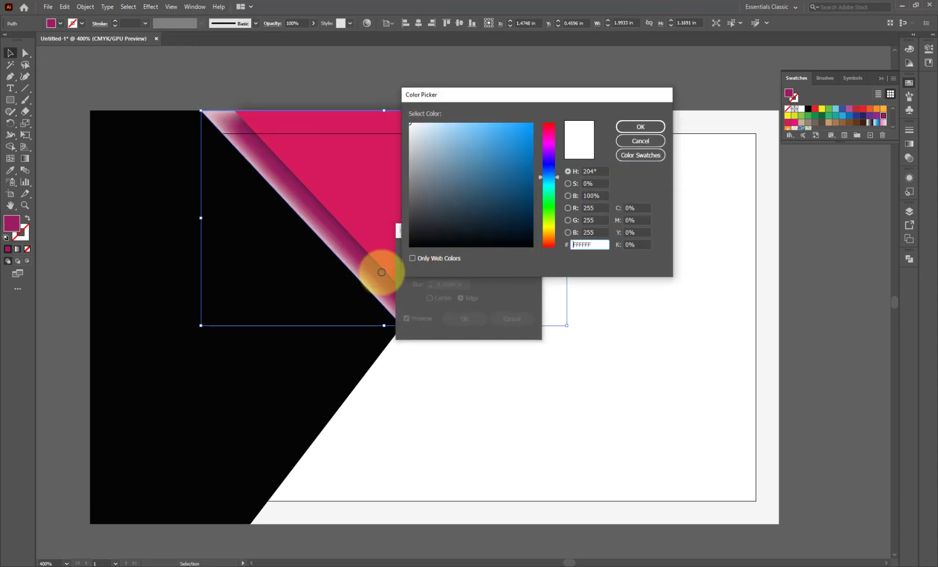
{"action": "left_click_drag", "start_coordinate": [413, 242], "coordinate": [399, 261]}
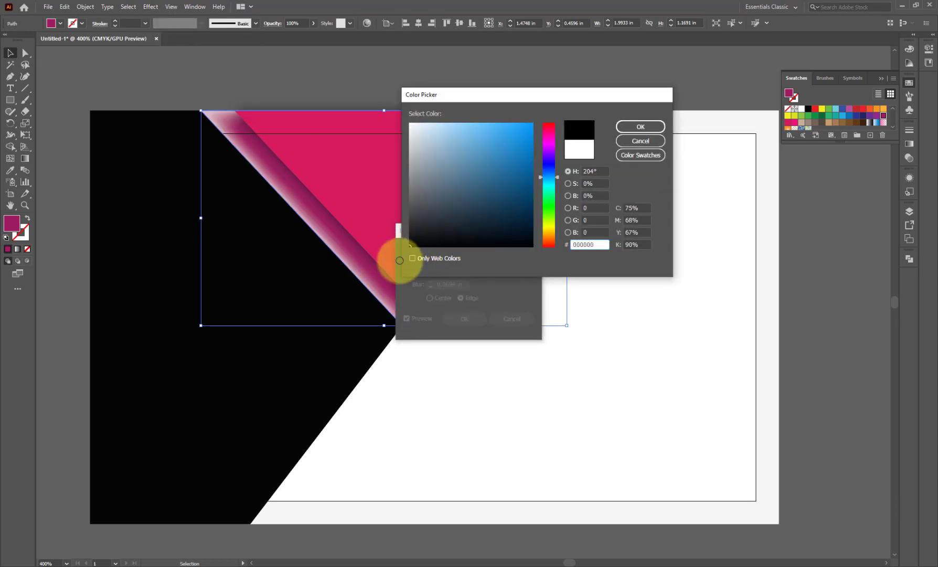
{"action": "left_click", "coordinate": [457, 195]}
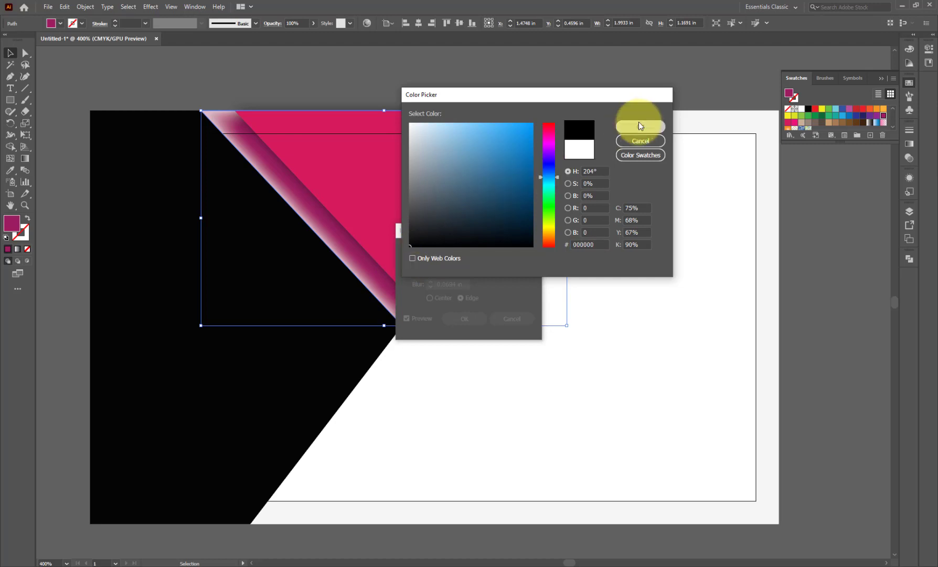
{"action": "left_click", "coordinate": [639, 123]}
{"action": "left_click", "coordinate": [468, 265]}
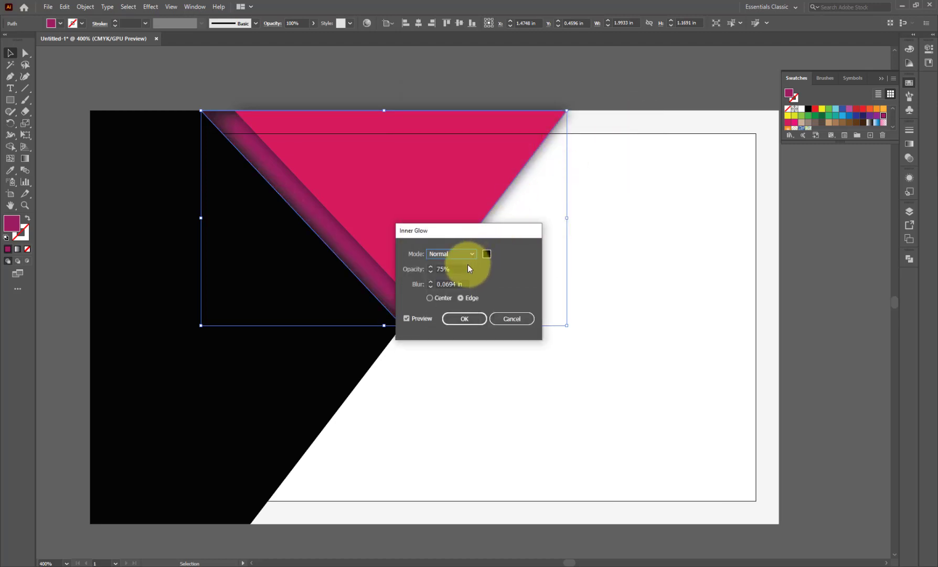
{"action": "left_click_drag", "start_coordinate": [456, 270], "coordinate": [419, 288]}
{"action": "key", "text": "Tab"}
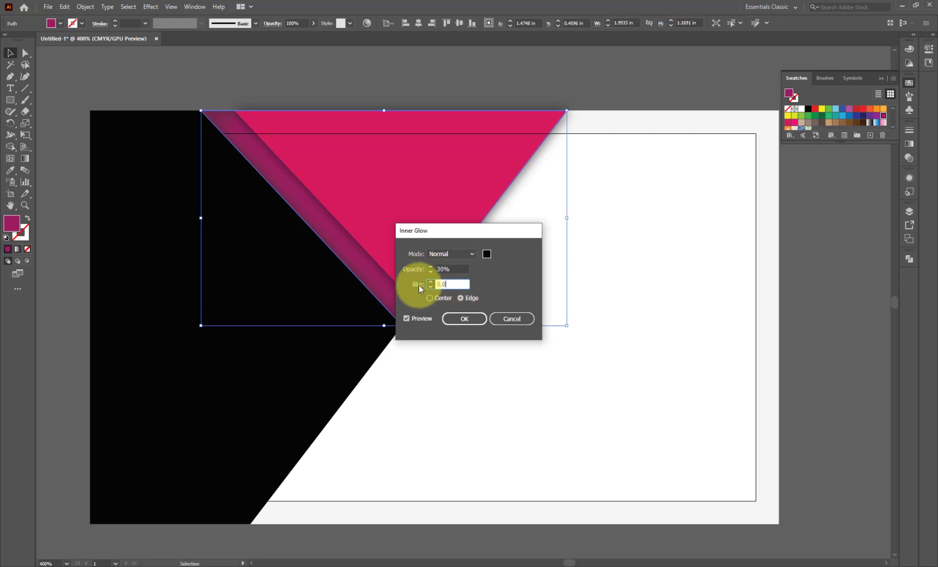
{"action": "type", "text": "0.0342"}
{"action": "key", "text": "Return"}
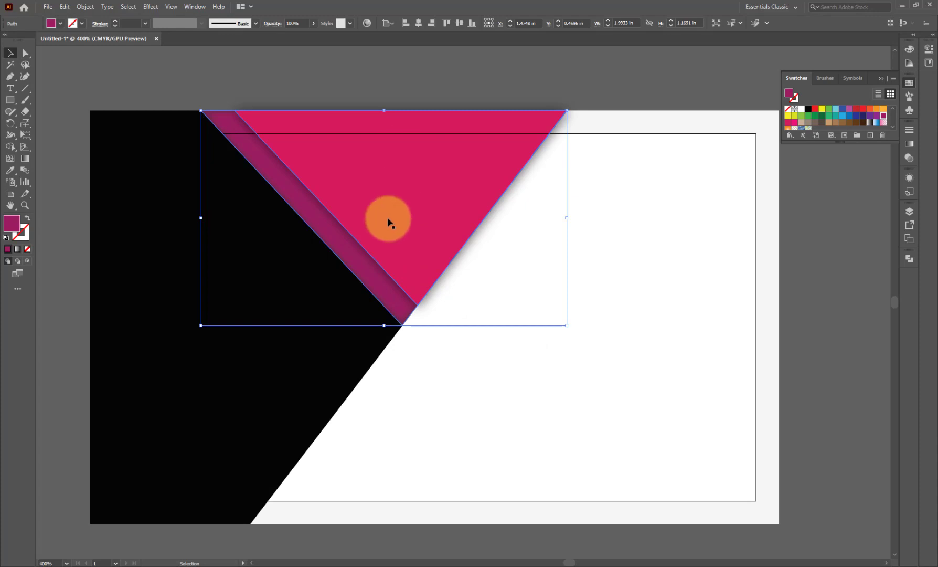
{"action": "left_click", "coordinate": [910, 178]}
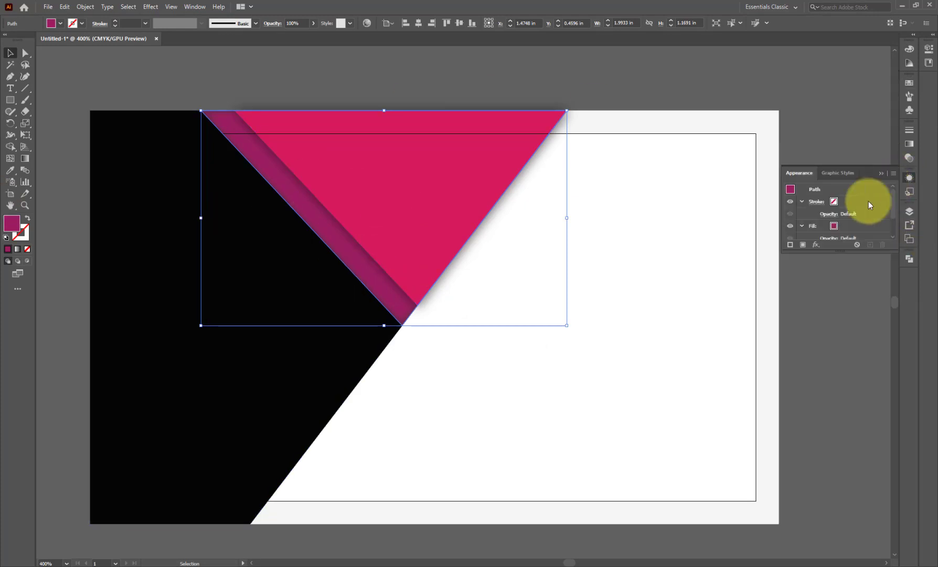
- Reopen the stripe's Inner Glow and set its colour to the R=158 G=0 B=93 magenta swatch
{"action": "left_click_drag", "start_coordinate": [846, 253], "coordinate": [850, 313]}
{"action": "left_click", "coordinate": [828, 250]}
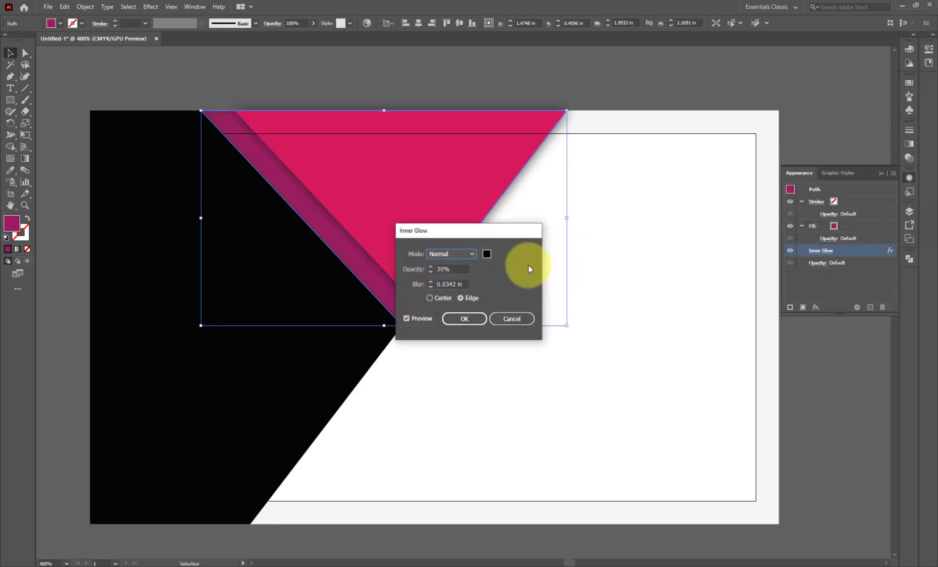
{"action": "left_click", "coordinate": [486, 255]}
{"action": "left_click", "coordinate": [630, 154]}
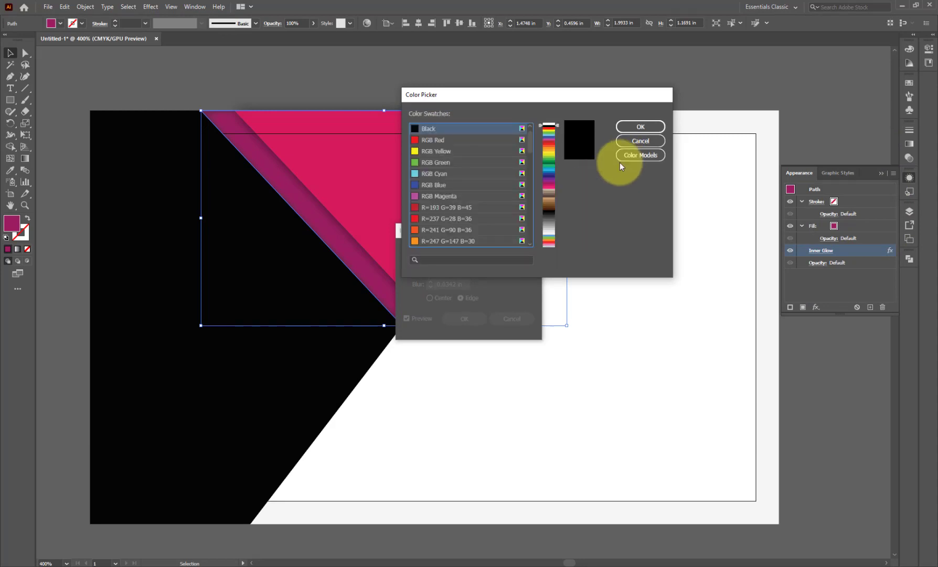
{"action": "scroll", "coordinate": [446, 199], "scroll_direction": "down", "scroll_amount": 10}
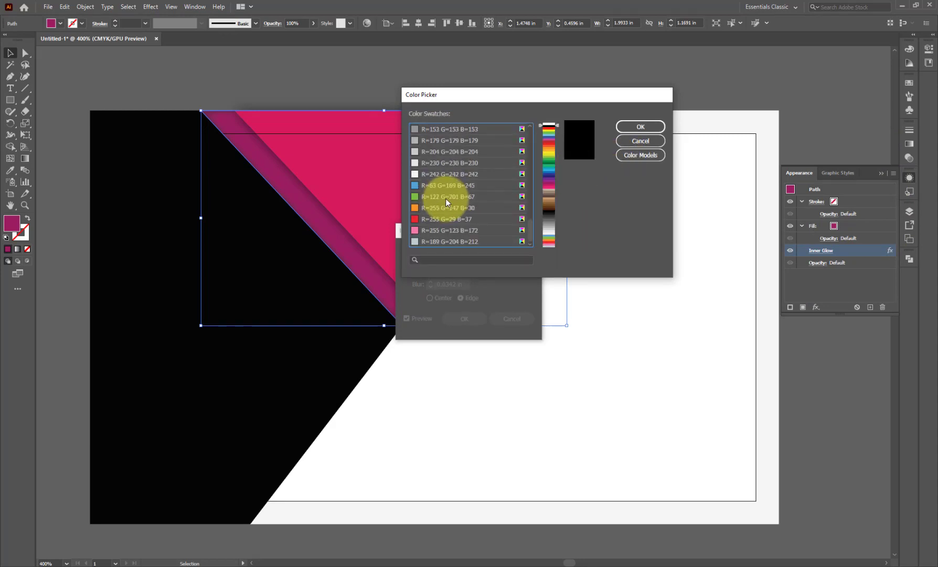
{"action": "scroll", "coordinate": [446, 199], "scroll_direction": "up", "scroll_amount": 5}
{"action": "left_click", "coordinate": [444, 185]}
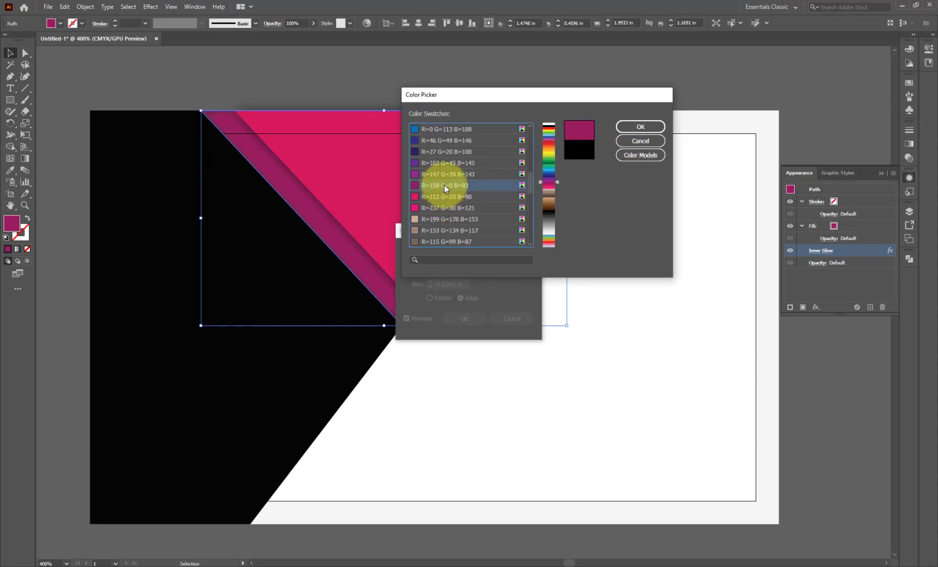
{"action": "left_click", "coordinate": [640, 126]}
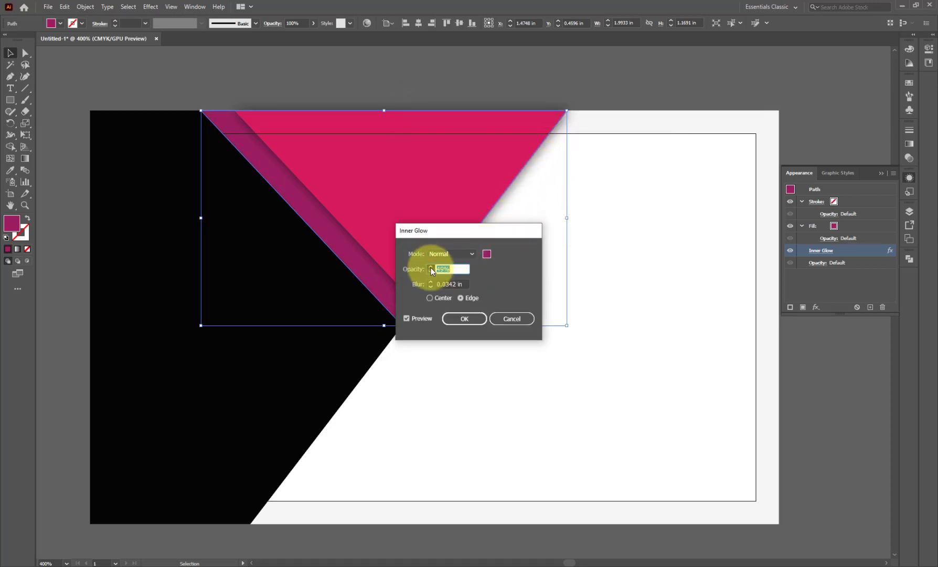
- Preview Multiply, Screen, Overlay and Luminosity blend modes for the glow, then keep Normal
{"action": "left_click", "coordinate": [447, 253]}
{"action": "left_click", "coordinate": [449, 280]}
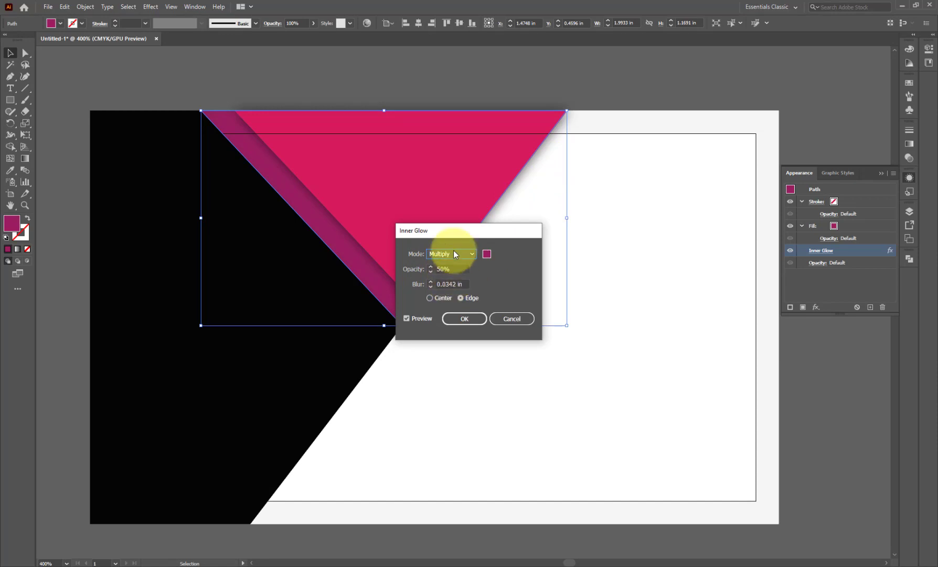
{"action": "left_click", "coordinate": [454, 251]}
{"action": "left_click", "coordinate": [453, 288]}
{"action": "left_click", "coordinate": [459, 254]}
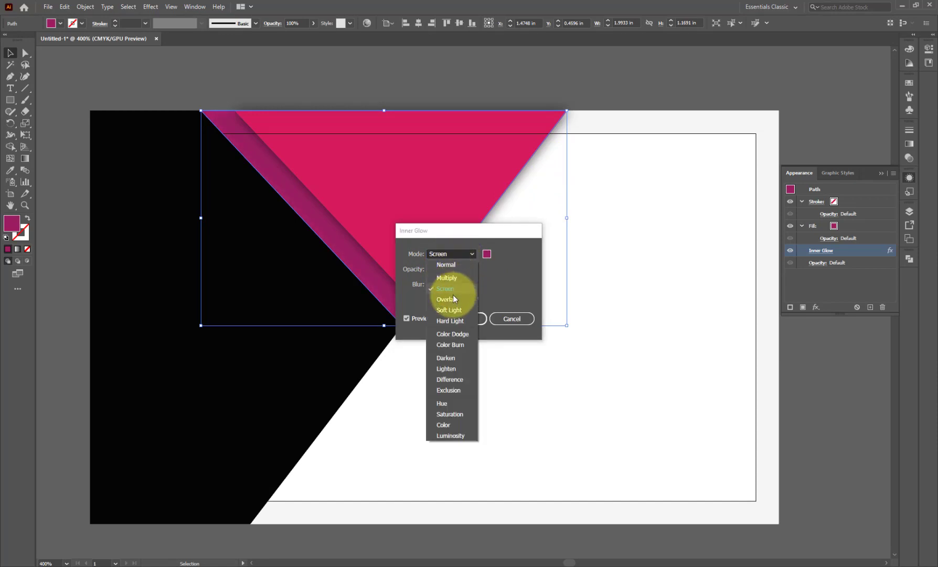
{"action": "left_click", "coordinate": [446, 299]}
{"action": "left_click", "coordinate": [453, 254]}
{"action": "left_click", "coordinate": [451, 436]}
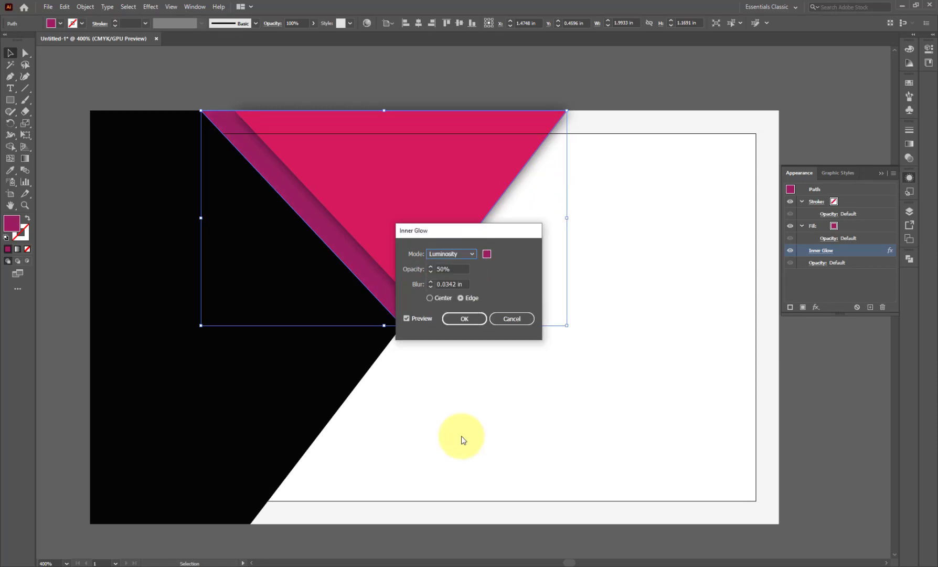
{"action": "left_click", "coordinate": [464, 256]}
{"action": "left_click", "coordinate": [462, 264]}
- Change the glow colour to a darker maroon and apply the Inner Glow at 50% opacity
{"action": "left_click", "coordinate": [486, 253]}
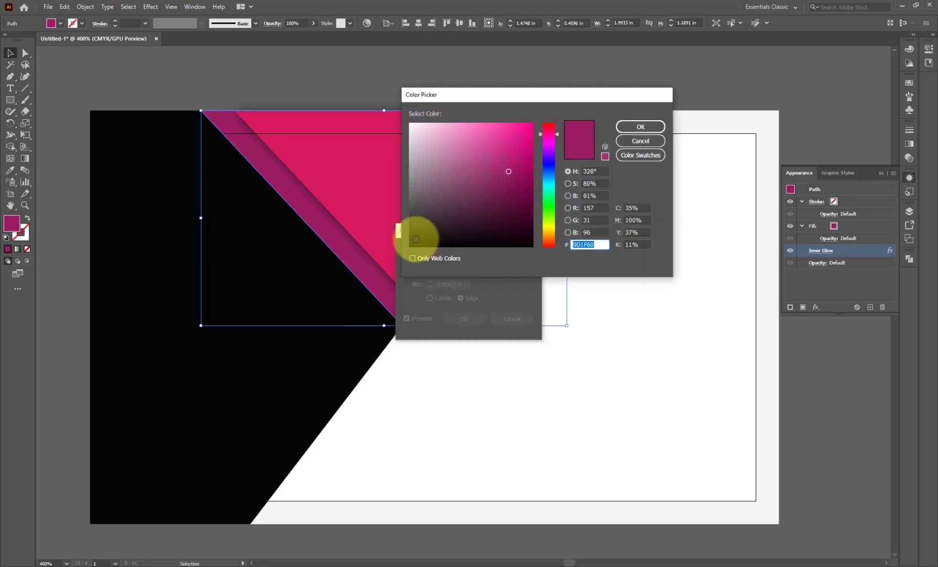
{"action": "left_click", "coordinate": [514, 207]}
{"action": "left_click", "coordinate": [659, 126]}
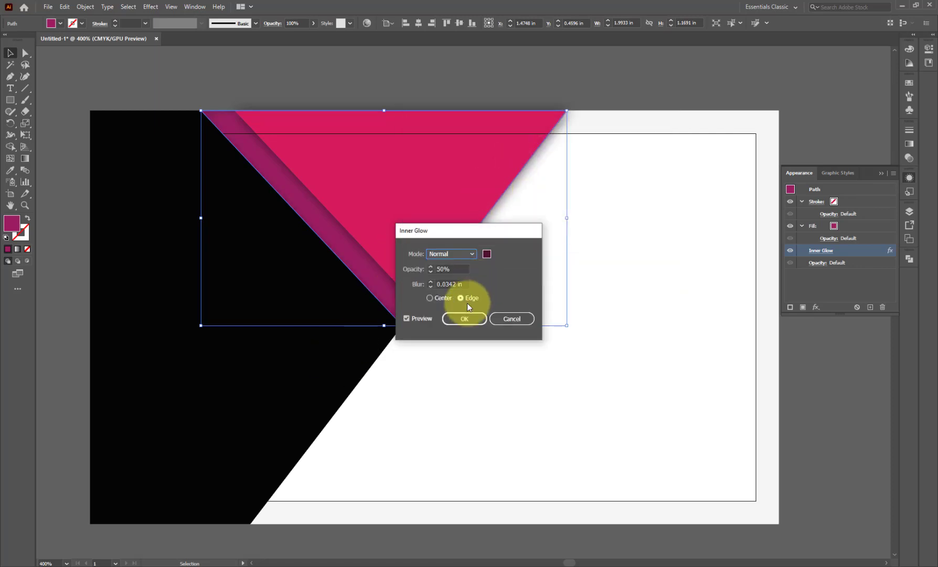
{"action": "left_click", "coordinate": [461, 318]}
{"action": "left_click", "coordinate": [480, 108]}
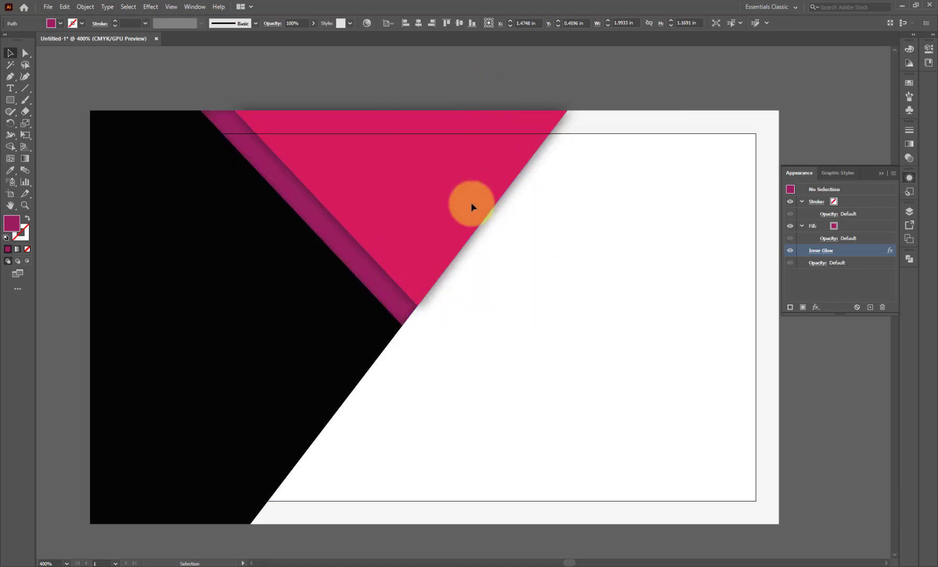
{"action": "scroll", "coordinate": [480, 213], "scroll_direction": "down", "scroll_amount": 1}
- Draw a magenta square left of the artboard and paste a copy in front of it
{"action": "scroll", "coordinate": [260, 273], "scroll_direction": "up", "scroll_amount": 1}
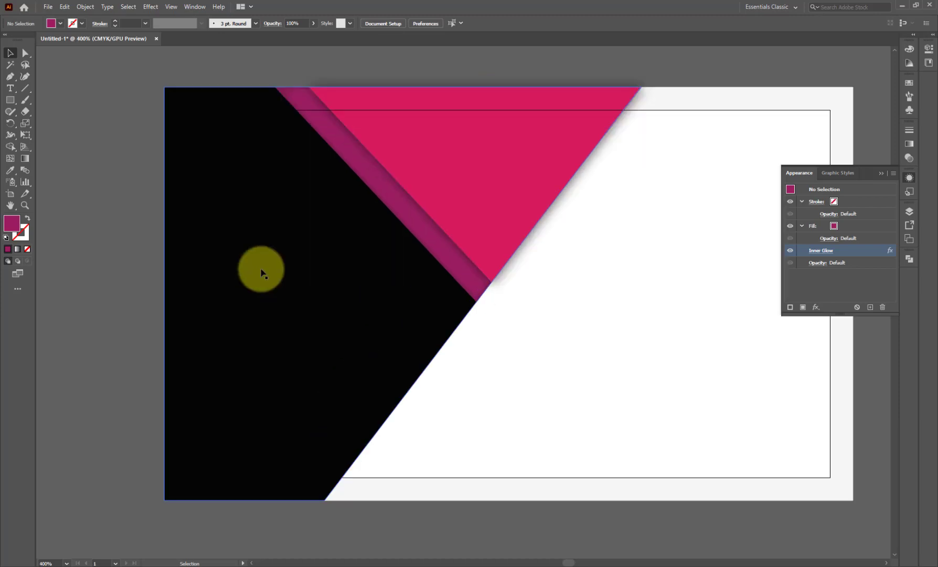
{"action": "left_click", "coordinate": [10, 100]}
{"action": "mouse_move", "coordinate": [73, 247]}
{"action": "left_mouse_down"}
{"action": "mouse_move", "coordinate": [95, 281]}
{"action": "mouse_move", "coordinate": [122, 296]}
{"action": "left_mouse_up"}
{"action": "scroll", "coordinate": [63, 275], "scroll_direction": "up", "scroll_amount": 1}
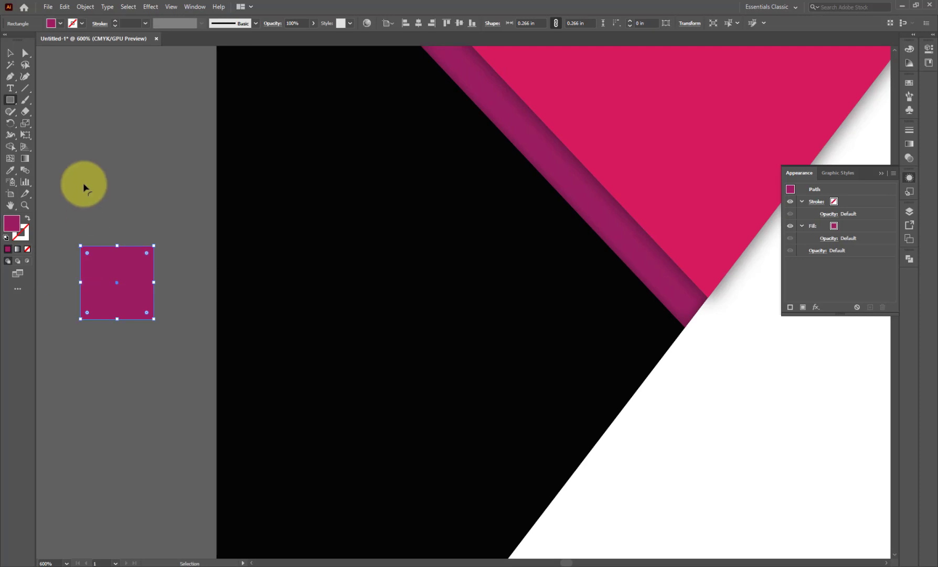
{"action": "left_click", "coordinate": [65, 6]}
{"action": "left_click", "coordinate": [72, 54]}
{"action": "left_click", "coordinate": [64, 6]}
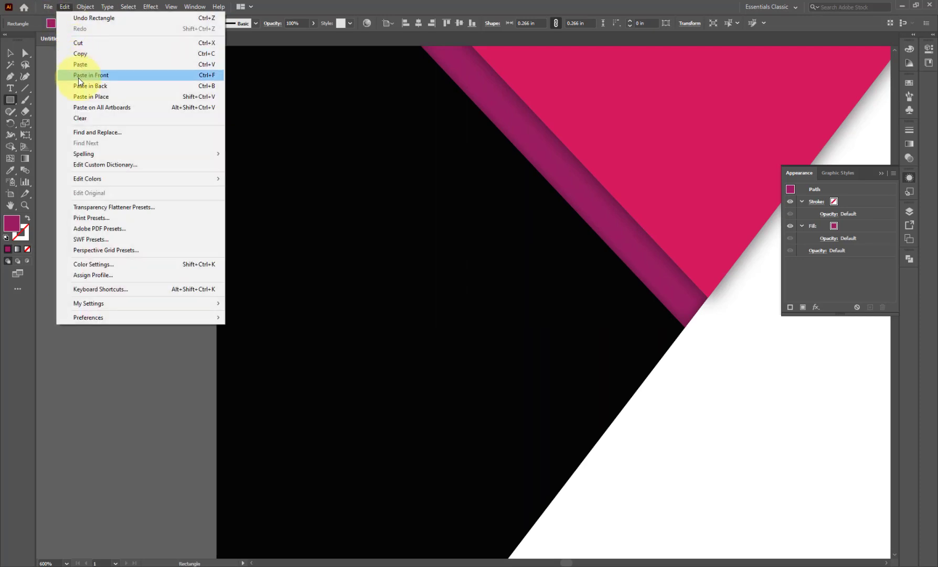
{"action": "left_click", "coordinate": [79, 77]}
- Draw a smaller inner square and remove it with Shape Builder to leave a hollow frame
{"action": "left_click_drag", "start_coordinate": [91, 257], "coordinate": [144, 310]}
{"action": "left_click", "coordinate": [11, 53]}
{"action": "left_click_drag", "start_coordinate": [75, 210], "coordinate": [124, 331]}
{"action": "left_click", "coordinate": [10, 146]}
{"action": "left_click", "coordinate": [115, 285], "text": "alt"}
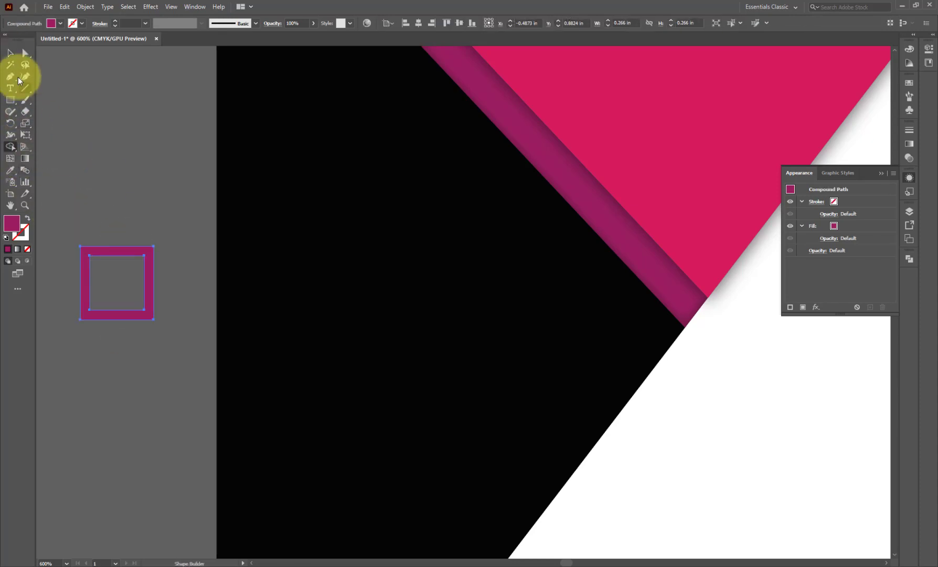
{"action": "left_click", "coordinate": [10, 53]}
- Move the hollow frame onto the black left side of the card
{"action": "scroll", "coordinate": [151, 328], "scroll_direction": "down", "scroll_amount": 2}
{"action": "left_click_drag", "start_coordinate": [149, 297], "coordinate": [247, 310]}
{"action": "left_click", "coordinate": [138, 322]}
{"action": "scroll", "coordinate": [237, 314], "scroll_direction": "up", "scroll_amount": 3}
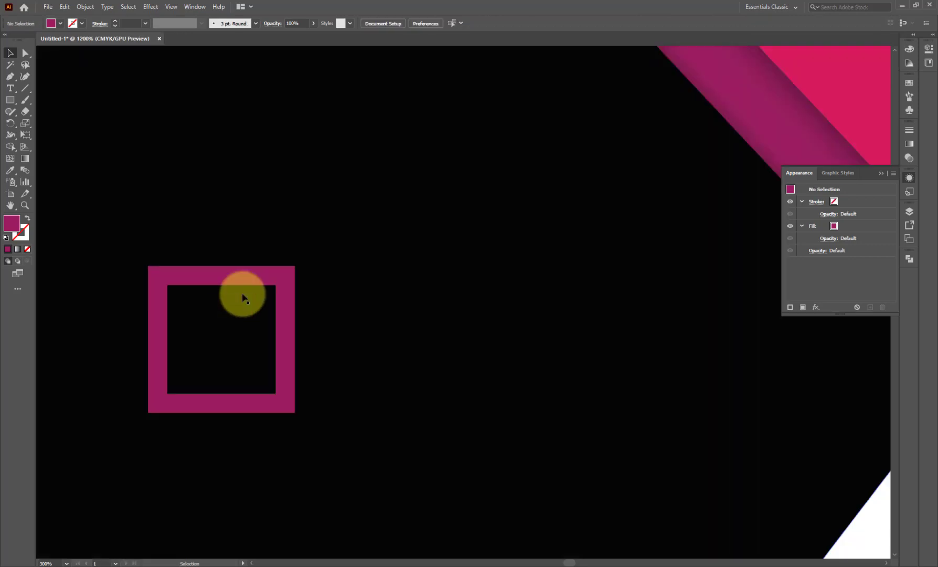
{"action": "left_click", "coordinate": [253, 277]}
- Fill the frame with a linear gradient running from purple to pink
{"action": "left_click", "coordinate": [909, 144]}
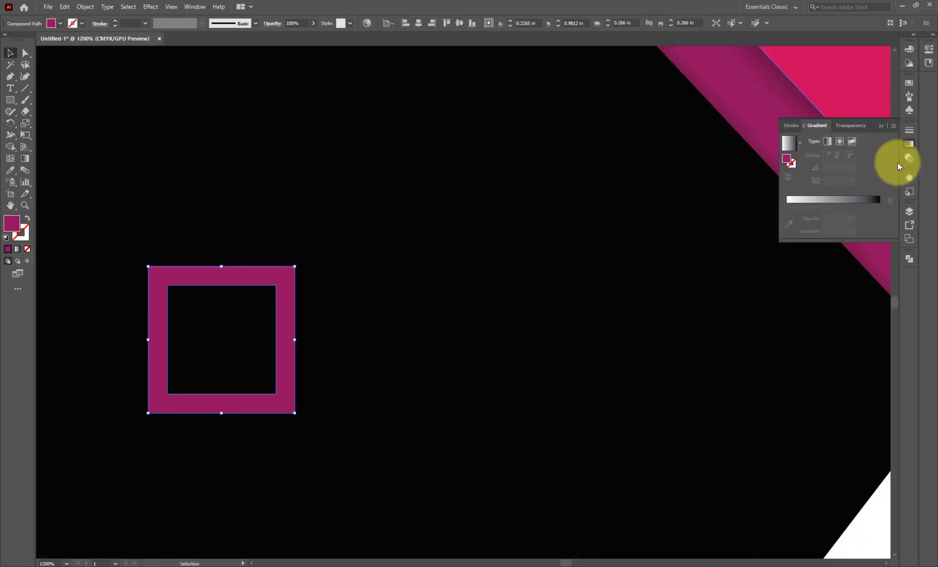
{"action": "left_click", "coordinate": [845, 210]}
{"action": "double_click", "coordinate": [879, 217]}
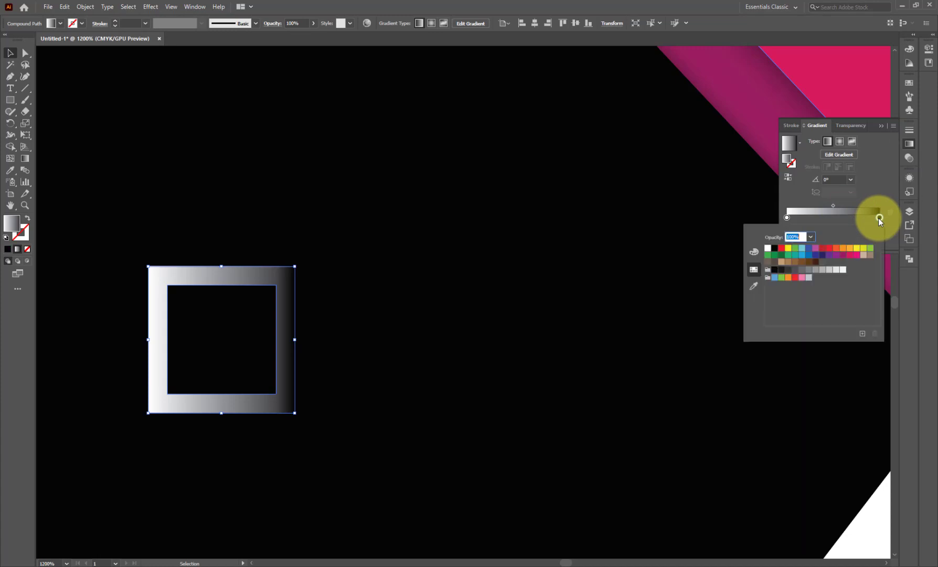
{"action": "left_click", "coordinate": [851, 256]}
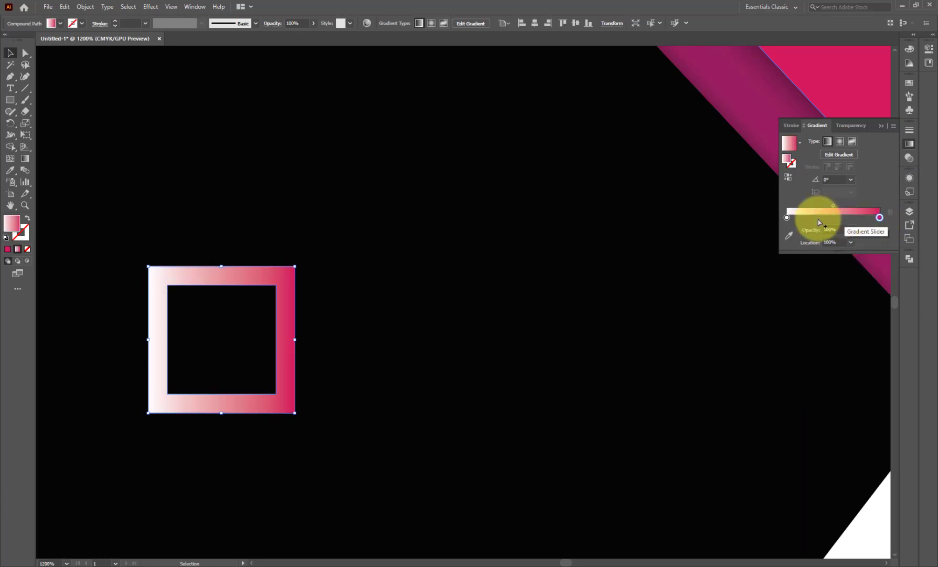
{"action": "double_click", "coordinate": [787, 218]}
{"action": "left_click", "coordinate": [842, 255]}
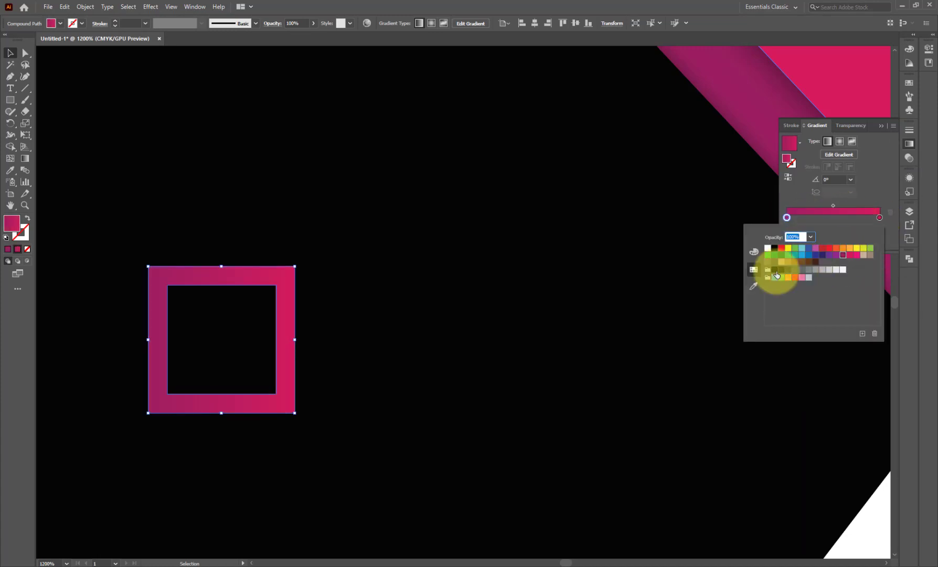
{"action": "left_click", "coordinate": [13, 52]}
- Shrink the frame to about 0.21 in and shift it slightly left
{"action": "scroll", "coordinate": [379, 315], "scroll_direction": "down", "scroll_amount": 1}
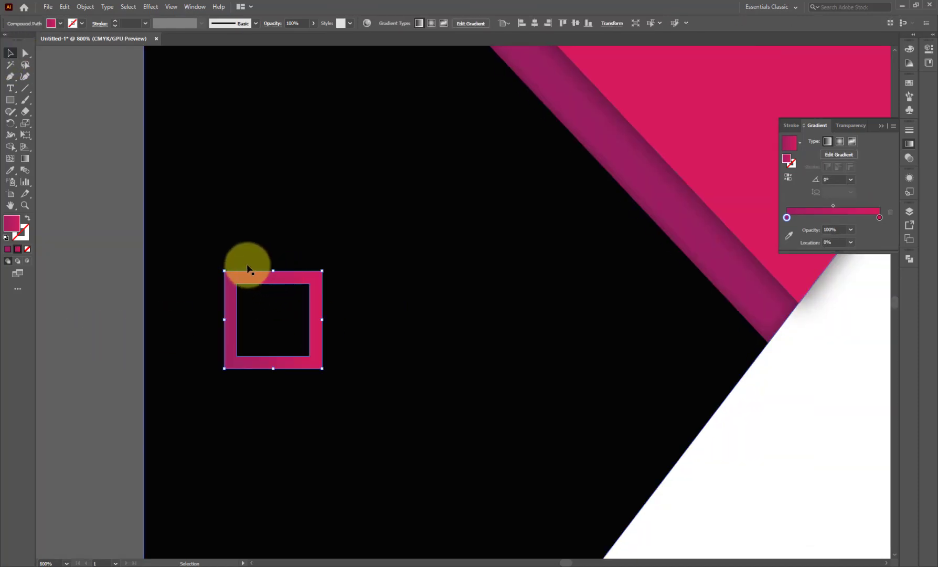
{"action": "left_click_drag", "start_coordinate": [322, 368], "coordinate": [310, 357]}
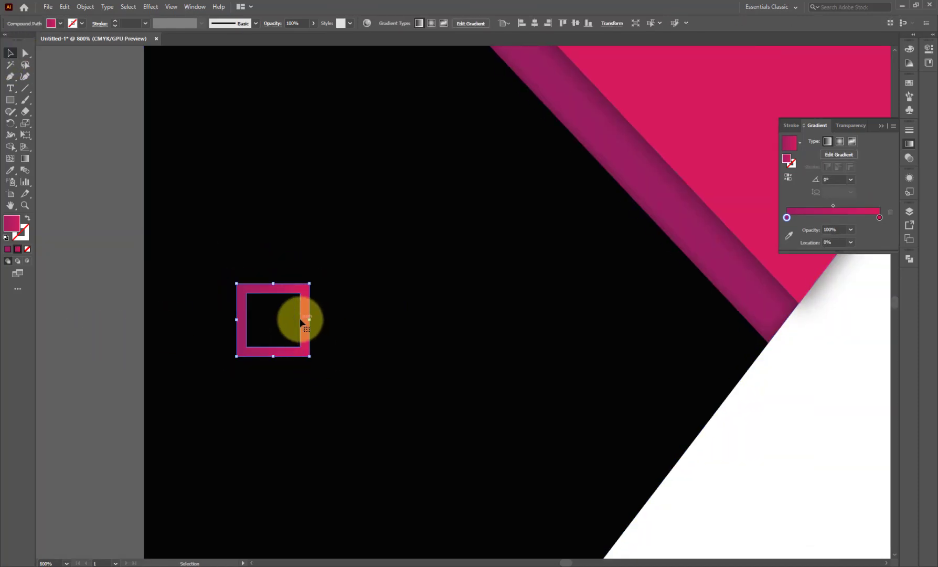
{"action": "left_click_drag", "start_coordinate": [299, 318], "coordinate": [271, 322]}
- Add a white BUSINESS LOGO title above the gradient frame
{"action": "key", "text": "ctrl+minus"}
{"action": "left_click", "coordinate": [10, 88]}
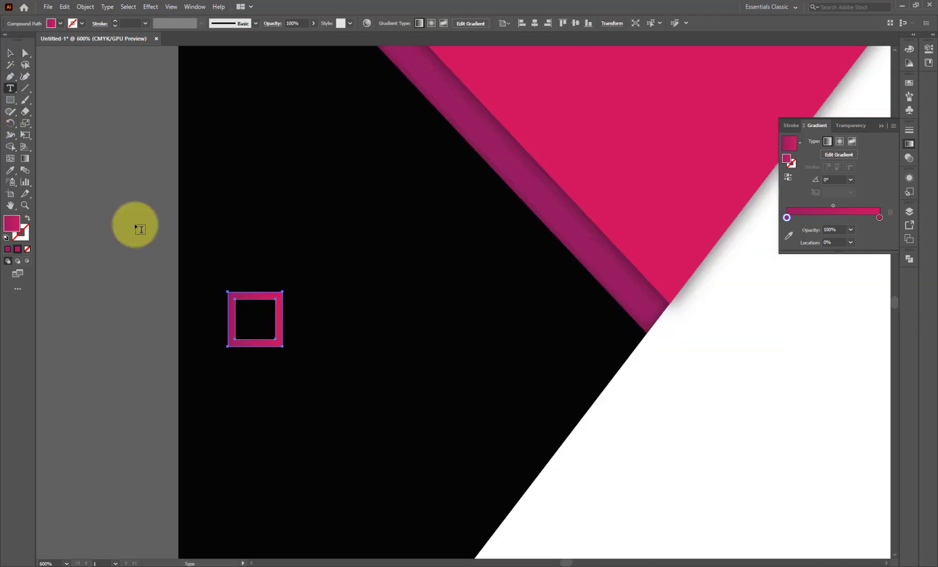
{"action": "left_click", "coordinate": [140, 229]}
{"action": "type", "text": "LOGO BUSINESS CARD"}
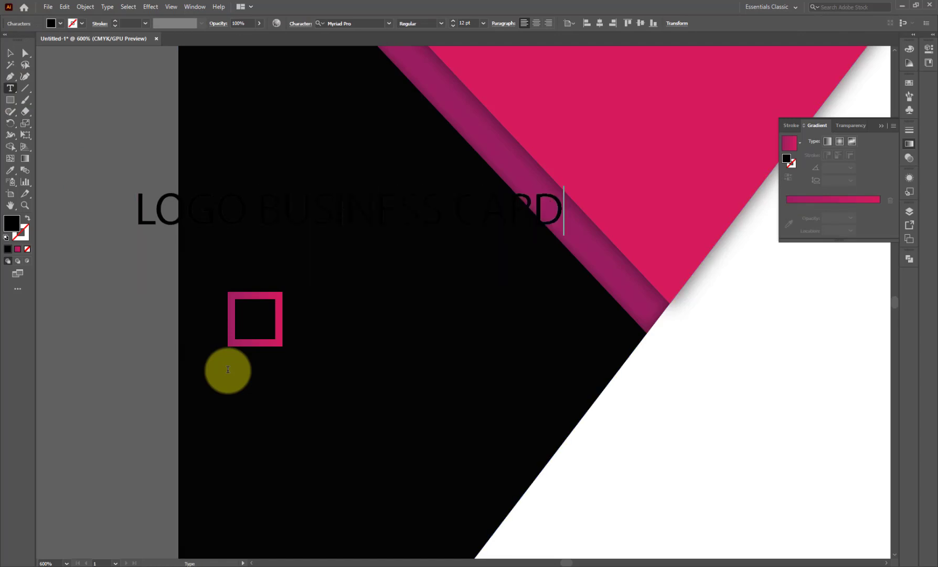
{"action": "left_click", "coordinate": [10, 53]}
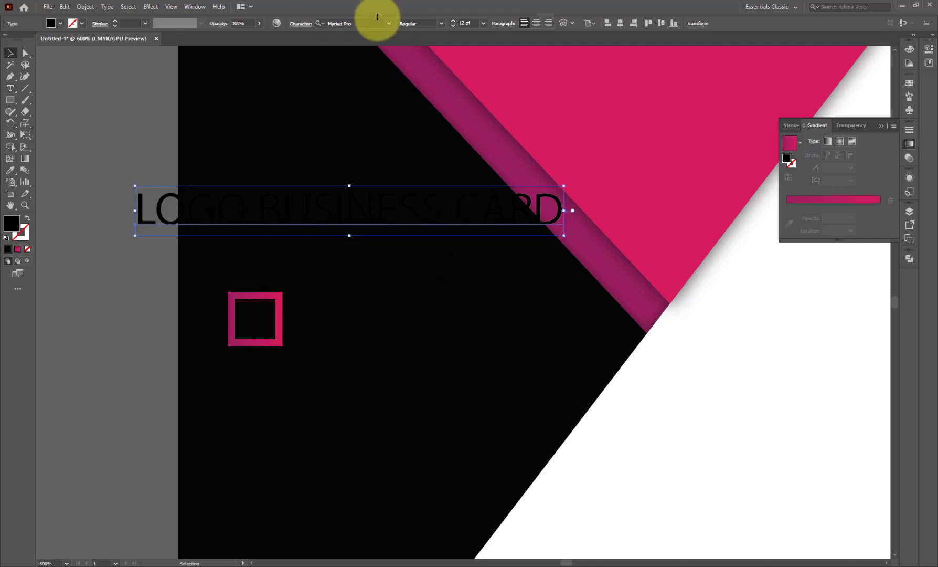
{"action": "left_click", "coordinate": [10, 169]}
{"action": "left_click", "coordinate": [731, 417]}
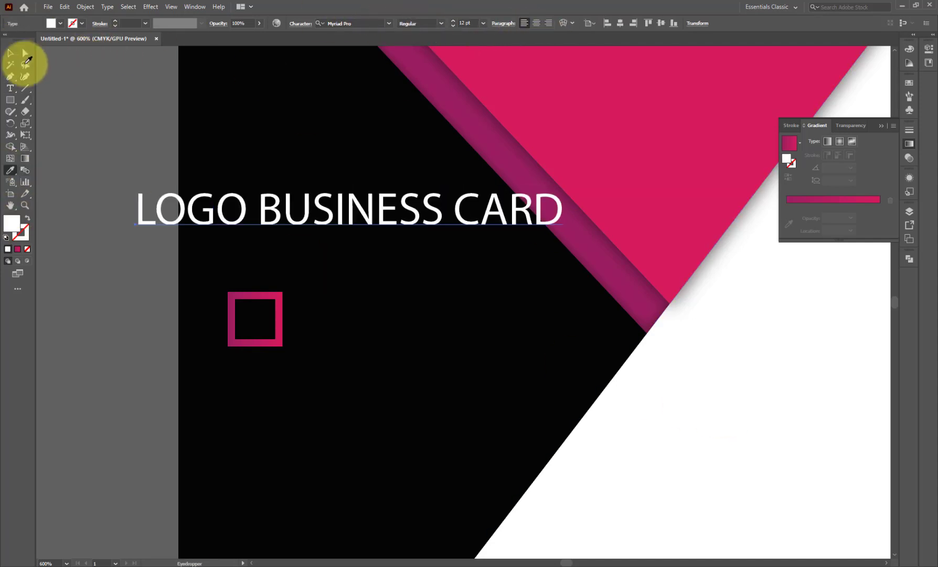
- Place a copy of BUSINESS LOGO on the white right side and make it black
{"action": "left_click", "coordinate": [389, 23]}
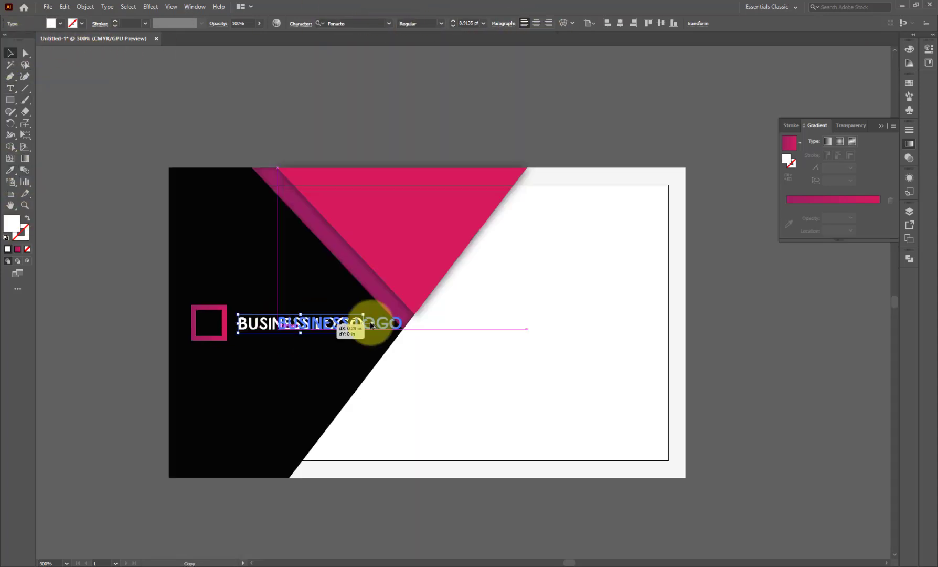
{"action": "left_click_drag", "start_coordinate": [368, 325], "coordinate": [549, 315]}
{"action": "left_click", "coordinate": [10, 169]}
{"action": "left_click", "coordinate": [296, 233]}
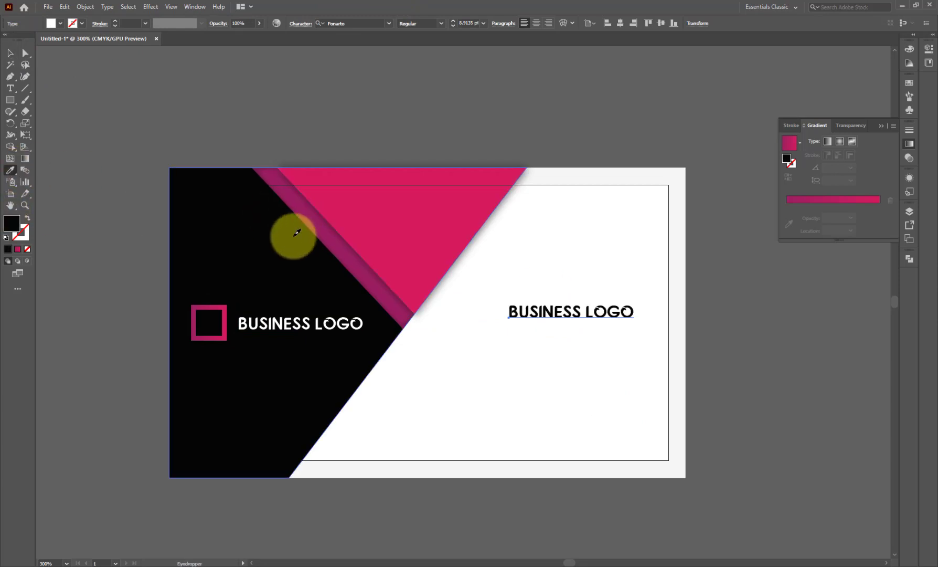
- Colour the word BUSINESS in the right title pink to match the triangle
{"action": "left_click", "coordinate": [10, 87]}
{"action": "triple_click", "coordinate": [539, 311]}
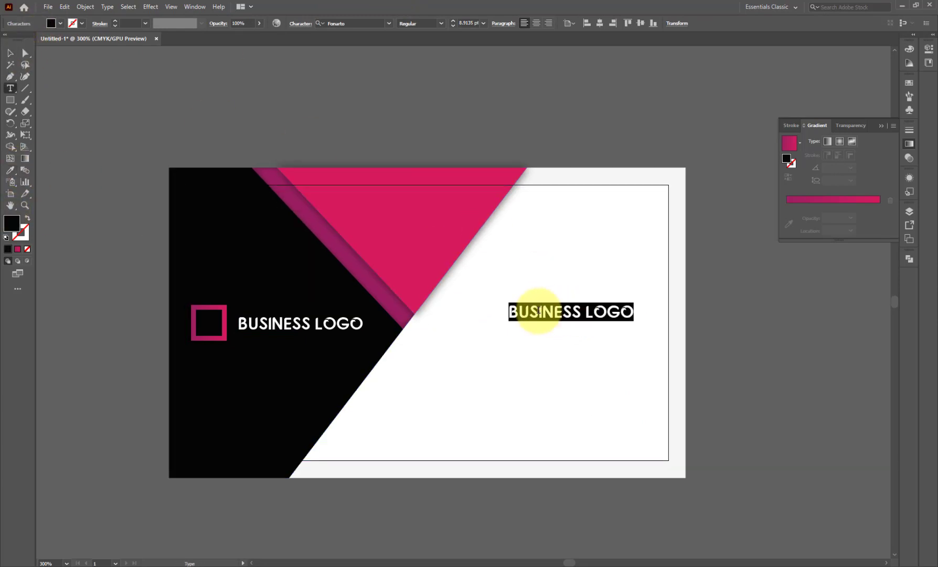
{"action": "left_click_drag", "start_coordinate": [581, 311], "coordinate": [510, 310]}
{"action": "left_click", "coordinate": [10, 170]}
{"action": "left_click", "coordinate": [400, 223]}
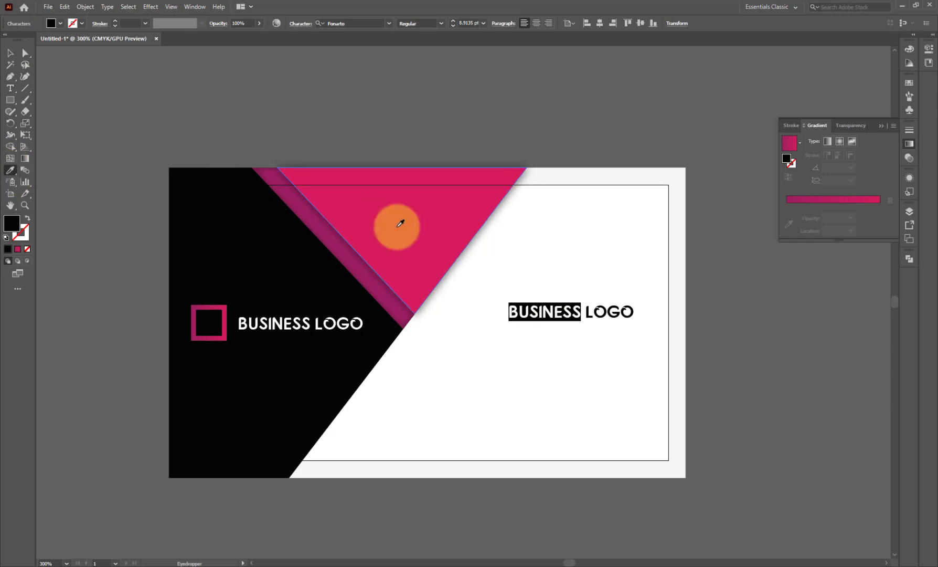
- Move the right BUSINESS LOGO title higher on the card
{"action": "left_click", "coordinate": [346, 235]}
{"action": "left_click", "coordinate": [10, 53]}
{"action": "left_click", "coordinate": [372, 91]}
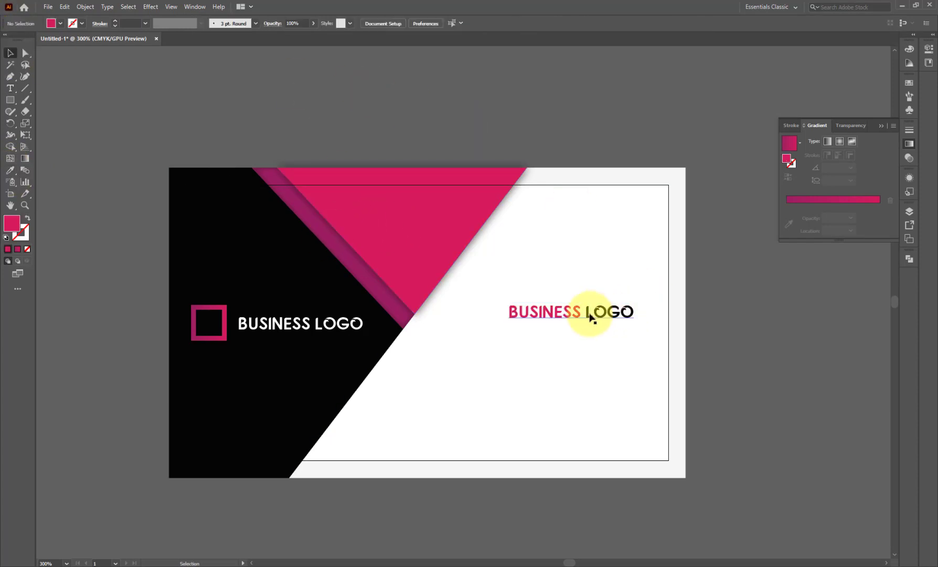
{"action": "left_click_drag", "start_coordinate": [590, 317], "coordinate": [589, 278]}
{"action": "double_click", "coordinate": [589, 278]}
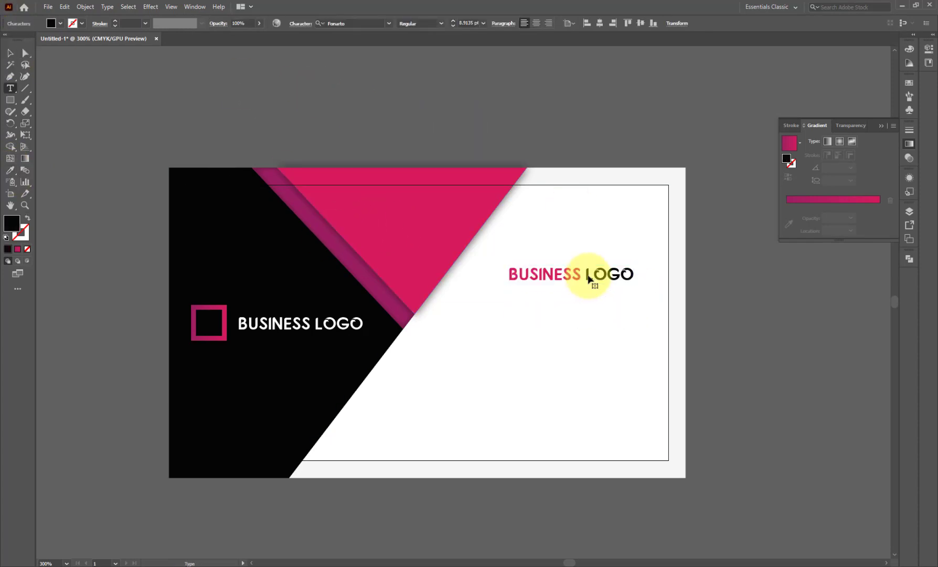
{"action": "key", "text": "ctrl+a"}
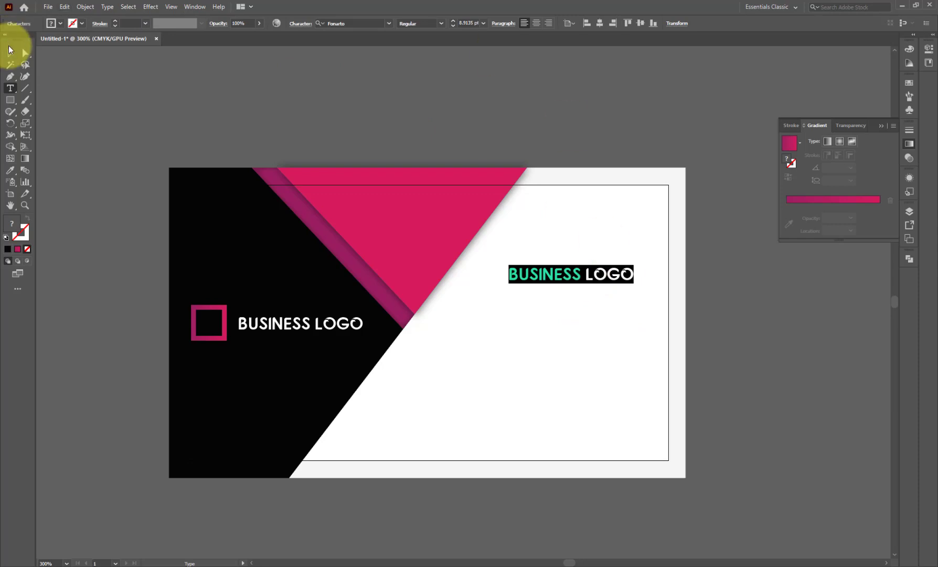
{"action": "left_click", "coordinate": [11, 53]}
- Set the left BUSINESS LOGO title in the Poppins font
{"action": "left_click", "coordinate": [315, 323]}
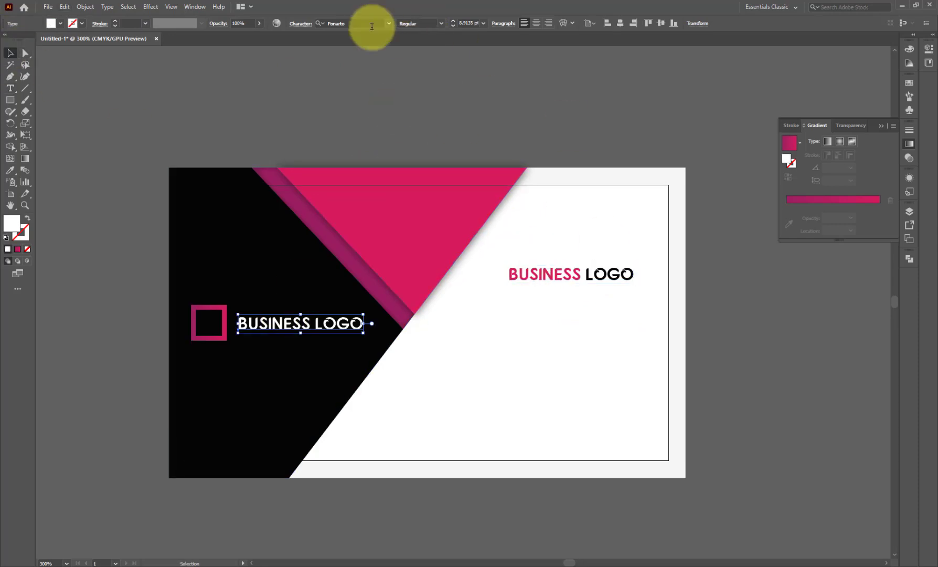
{"action": "type", "text": "Bebas"}
{"action": "key", "text": "BackSpace"}
{"action": "key", "text": "BackSpace"}
{"action": "key", "text": "BackSpace"}
{"action": "key", "text": "BackSpace"}
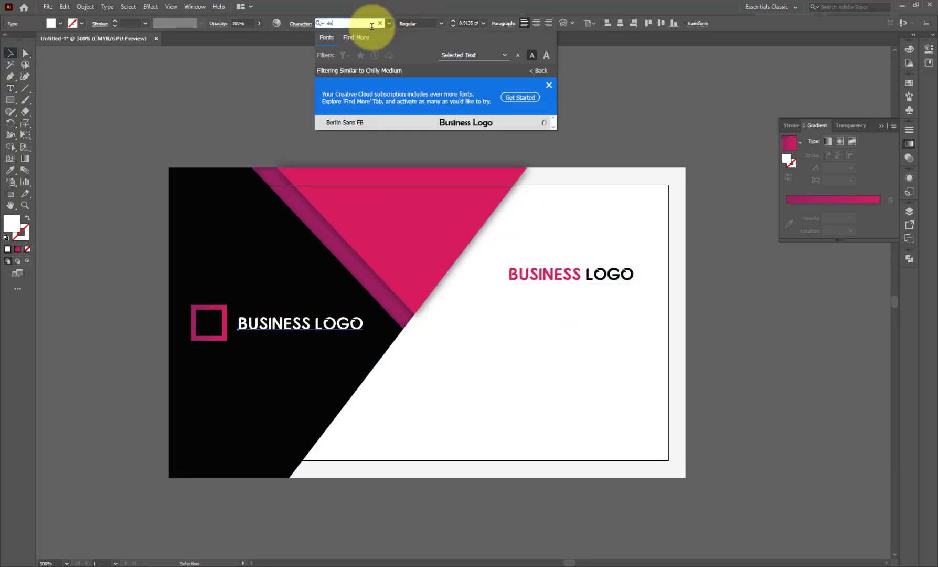
{"action": "type", "text": "Pop"}
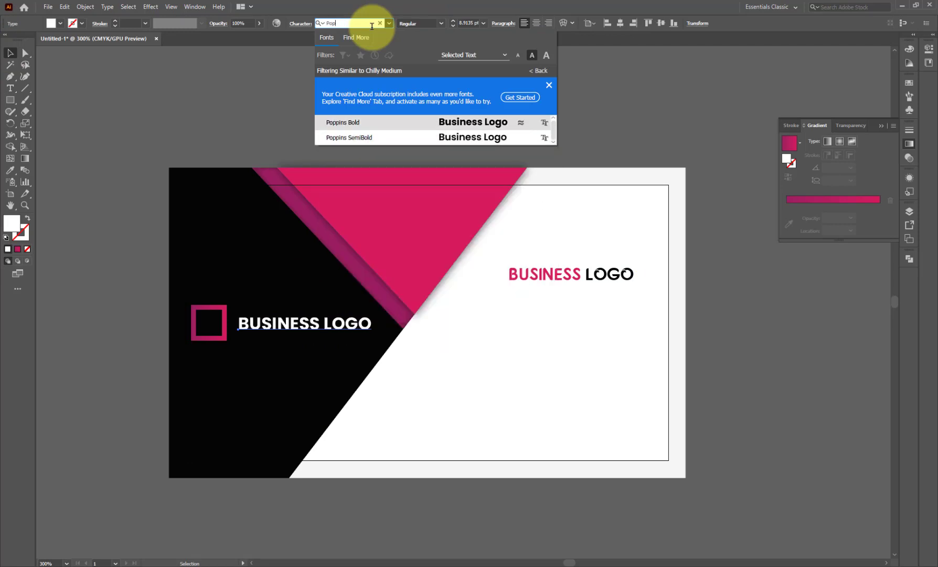
{"action": "key", "text": "Return"}
- Set the right BUSINESS LOGO title in Poppins Medium
{"action": "left_click", "coordinate": [582, 283]}
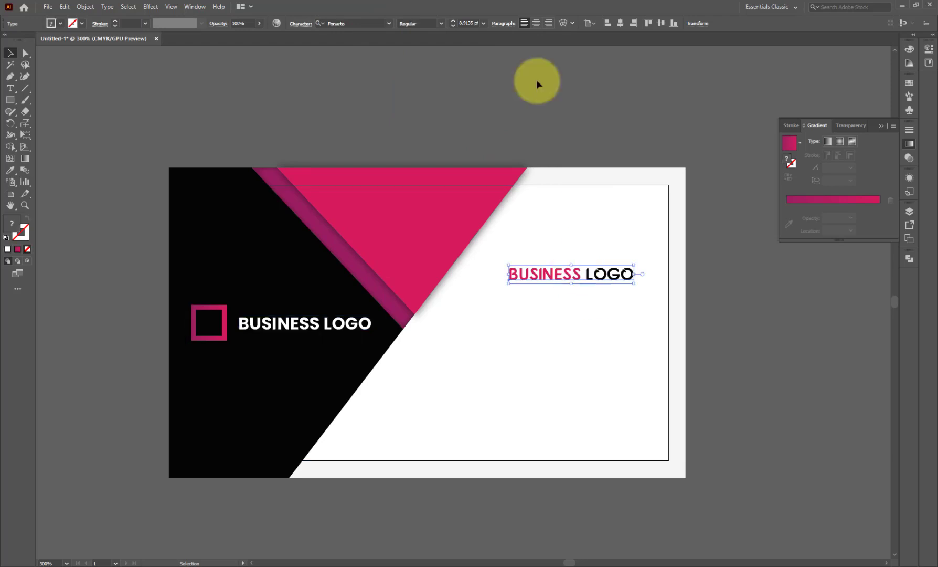
{"action": "left_click", "coordinate": [355, 20]}
{"action": "type", "text": "Busin"}
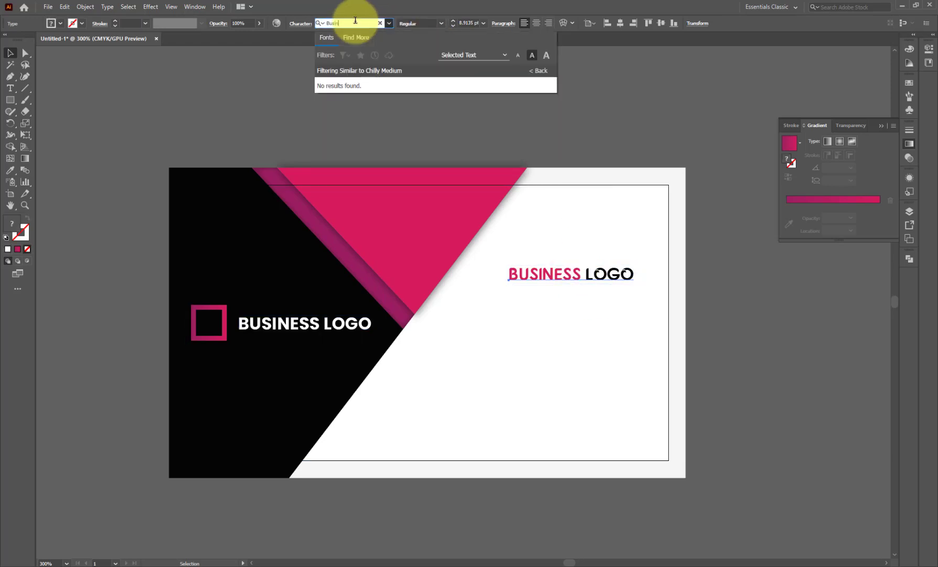
{"action": "key", "text": "BackSpace"}
{"action": "key", "text": "BackSpace"}
{"action": "key", "text": "BackSpace"}
{"action": "key", "text": "BackSpace"}
{"action": "key", "text": "BackSpace"}
{"action": "type", "text": "Pop"}
{"action": "key", "text": "Return"}
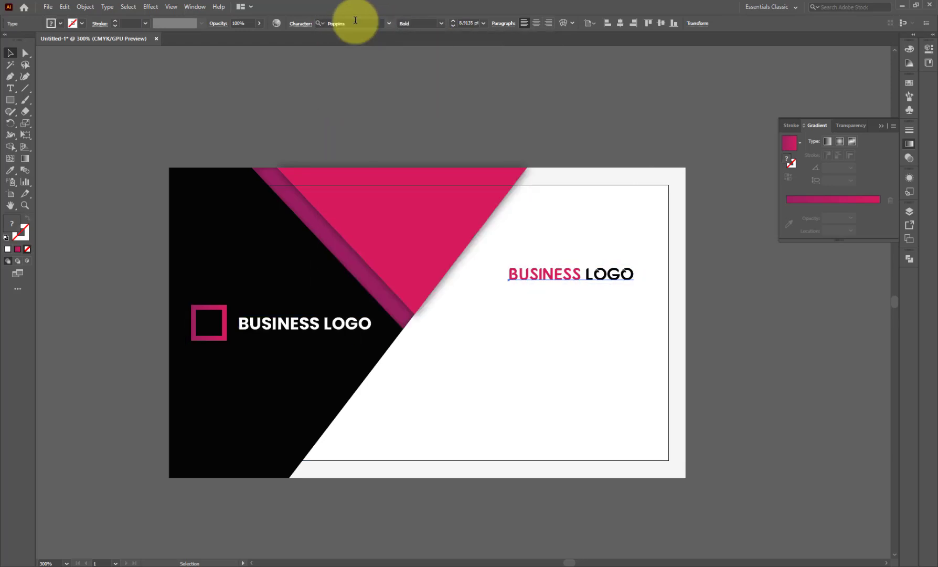
{"action": "left_click", "coordinate": [441, 24]}
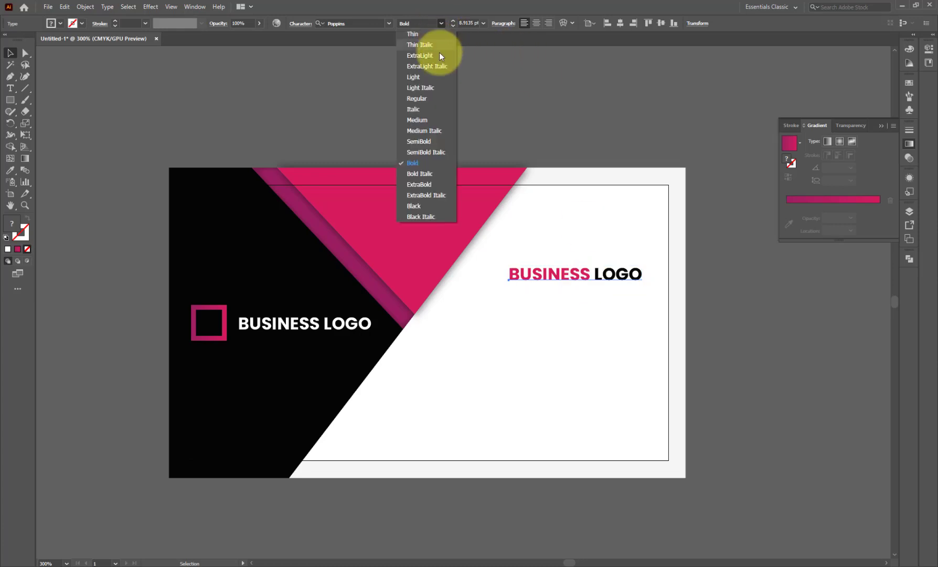
{"action": "left_click", "coordinate": [428, 120]}
- Make the word LOGO in the right title Poppins Regular
{"action": "double_click", "coordinate": [598, 279]}
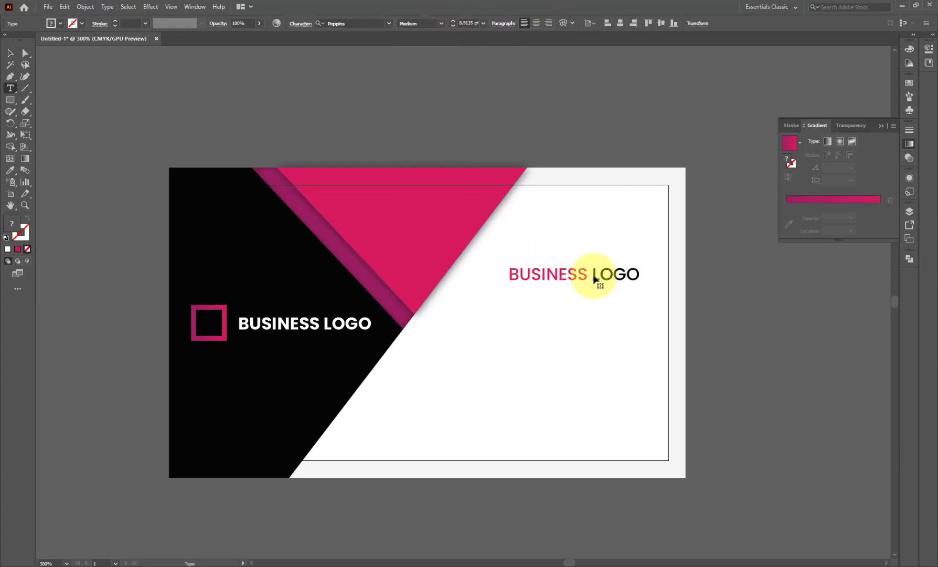
{"action": "triple_click", "coordinate": [640, 277]}
{"action": "left_click_drag", "start_coordinate": [640, 277], "coordinate": [595, 273]}
{"action": "left_click", "coordinate": [438, 22]}
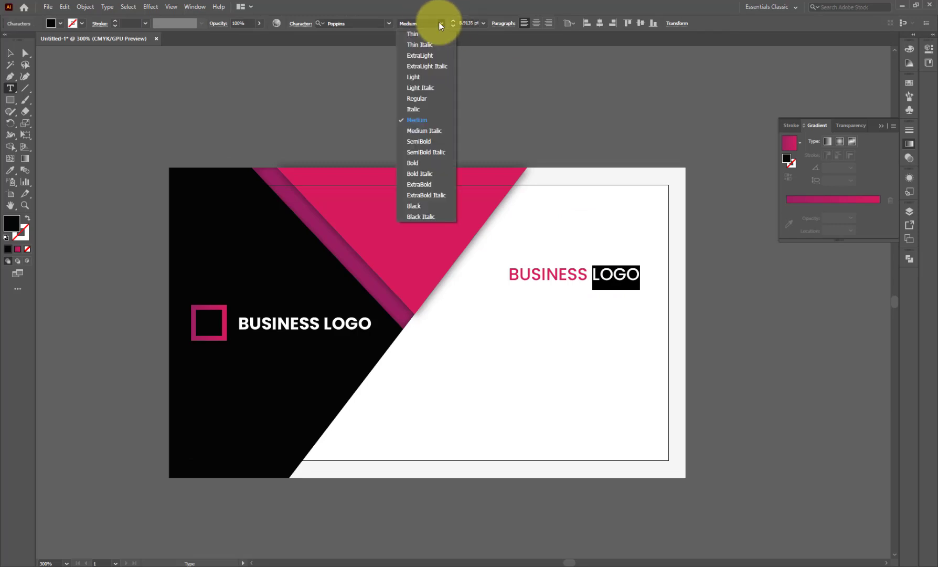
{"action": "left_click", "coordinate": [422, 99]}
{"action": "left_click", "coordinate": [10, 53]}
{"action": "left_click", "coordinate": [594, 283], "text": "shift"}
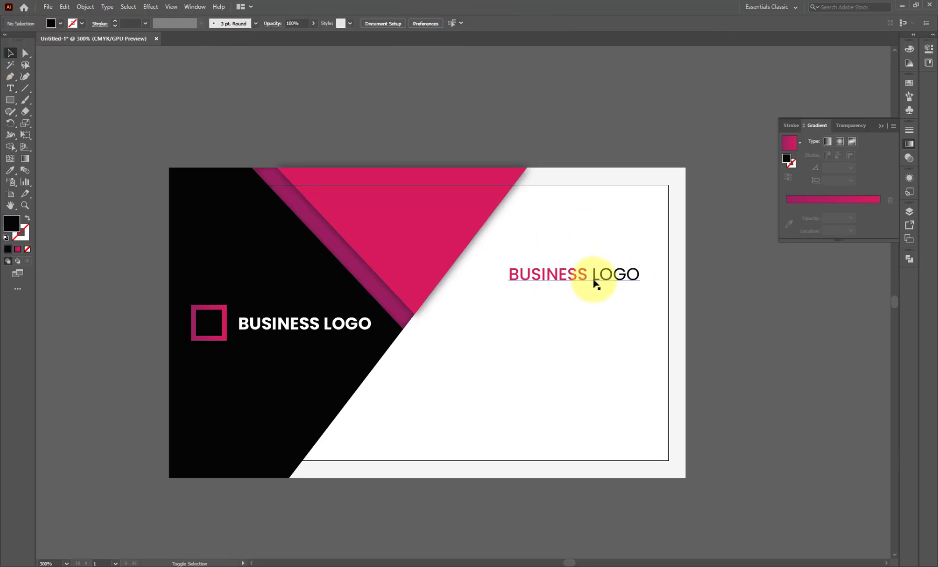
- Duplicate the right title just below it and retype the copy as CEO
{"action": "left_click_drag", "start_coordinate": [594, 284], "coordinate": [596, 297]}
{"action": "double_click", "coordinate": [596, 297]}
{"action": "key", "text": "ctrl+a"}
{"action": "type", "text": "C"}
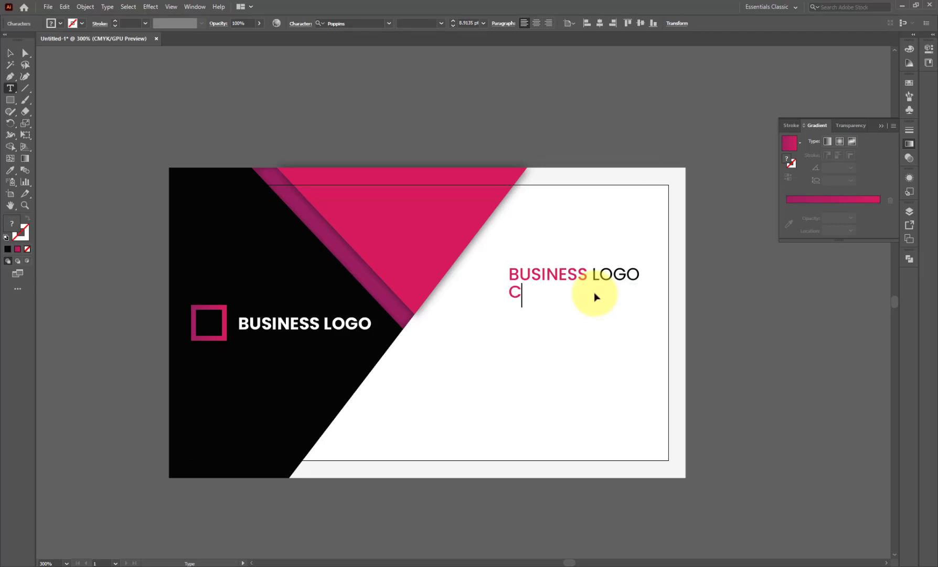
- Right-align the CEO line with the BUSINESS LOGO heading
{"action": "left_click", "coordinate": [10, 53]}
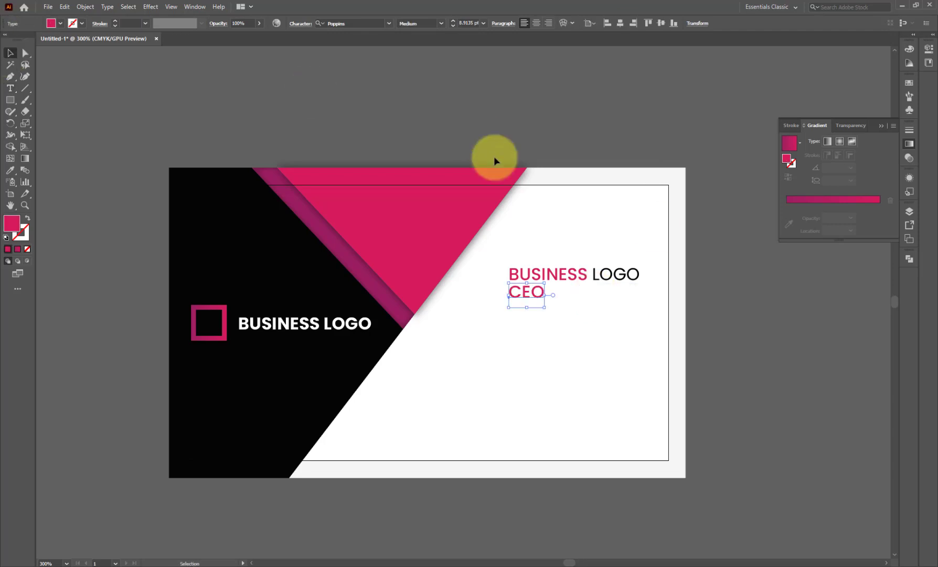
{"action": "left_click_drag", "start_coordinate": [542, 298], "coordinate": [630, 297]}
{"action": "left_click", "coordinate": [637, 275], "text": "shift"}
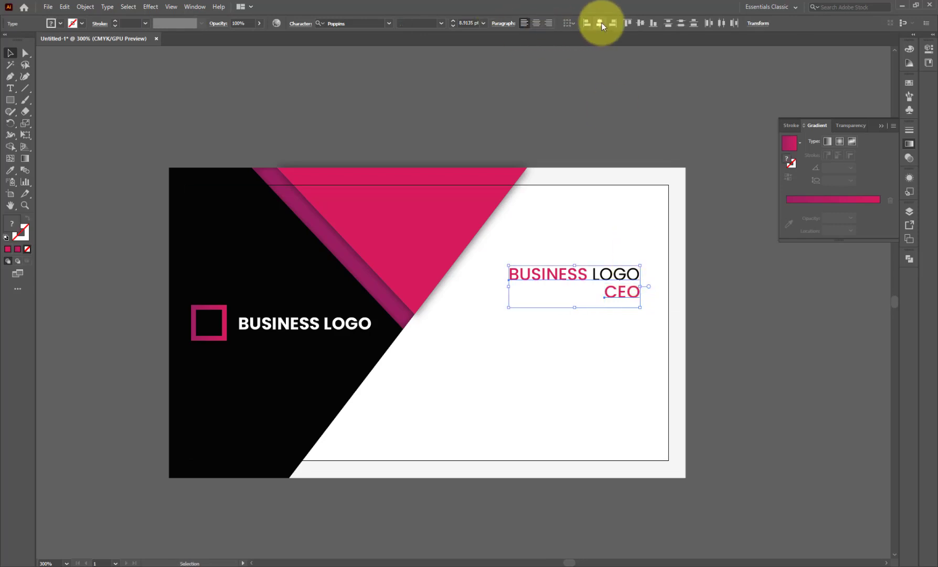
{"action": "left_click", "coordinate": [637, 72]}
- Colour the CEO text black by sampling the black shape
{"action": "left_click", "coordinate": [619, 294]}
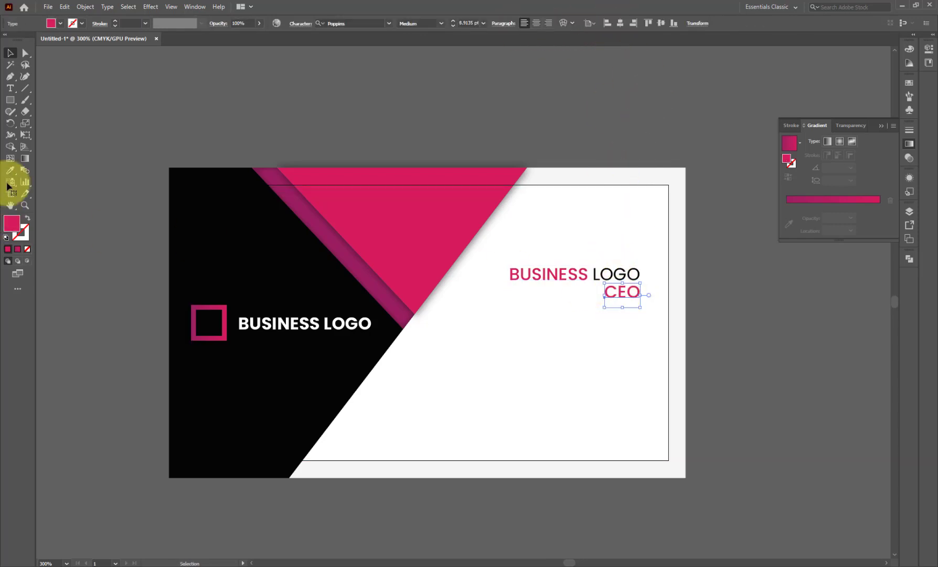
{"action": "left_click", "coordinate": [10, 169]}
{"action": "left_click", "coordinate": [238, 214]}
{"action": "left_click", "coordinate": [10, 53]}
{"action": "left_click", "coordinate": [651, 240]}
- Set the CEO text to Poppins Light and shift it slightly left
{"action": "double_click", "coordinate": [618, 293]}
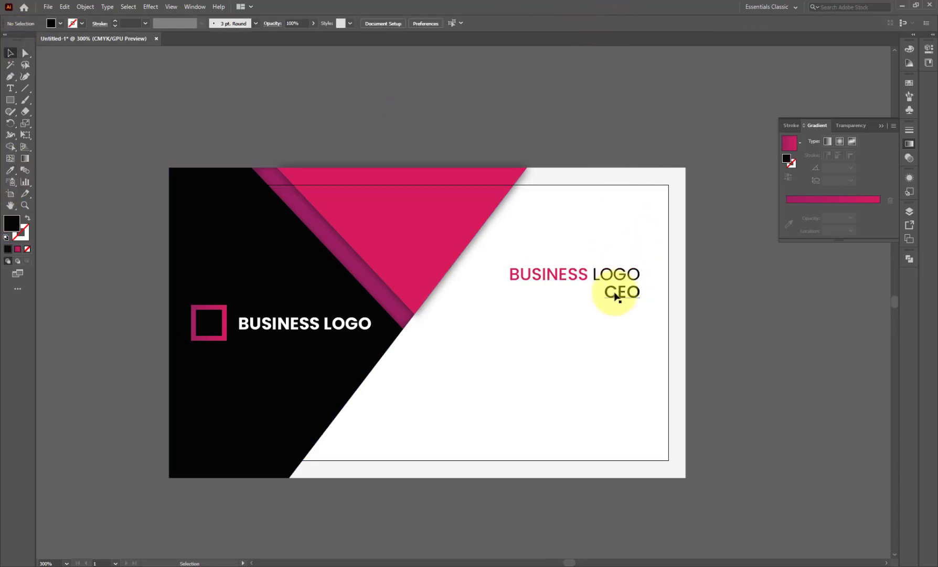
{"action": "double_click", "coordinate": [615, 300]}
{"action": "left_click", "coordinate": [441, 24]}
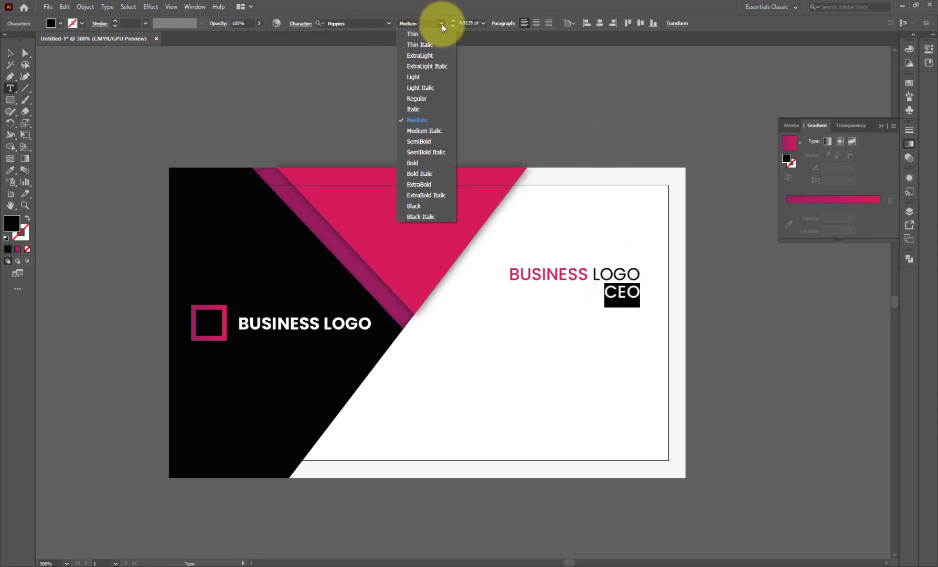
{"action": "left_click", "coordinate": [431, 77]}
{"action": "left_click", "coordinate": [10, 53]}
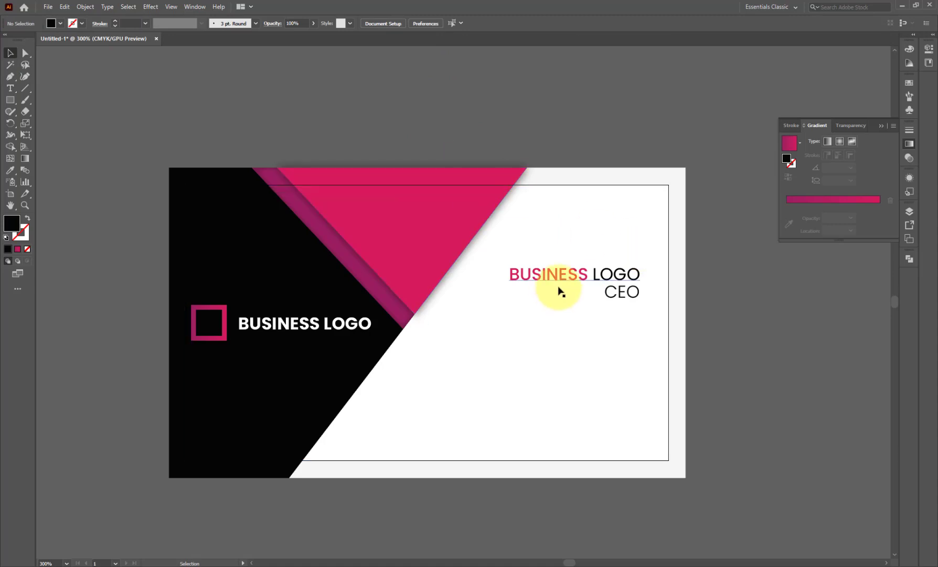
{"action": "left_click_drag", "start_coordinate": [607, 298], "coordinate": [578, 296]}
{"action": "left_click", "coordinate": [565, 123]}
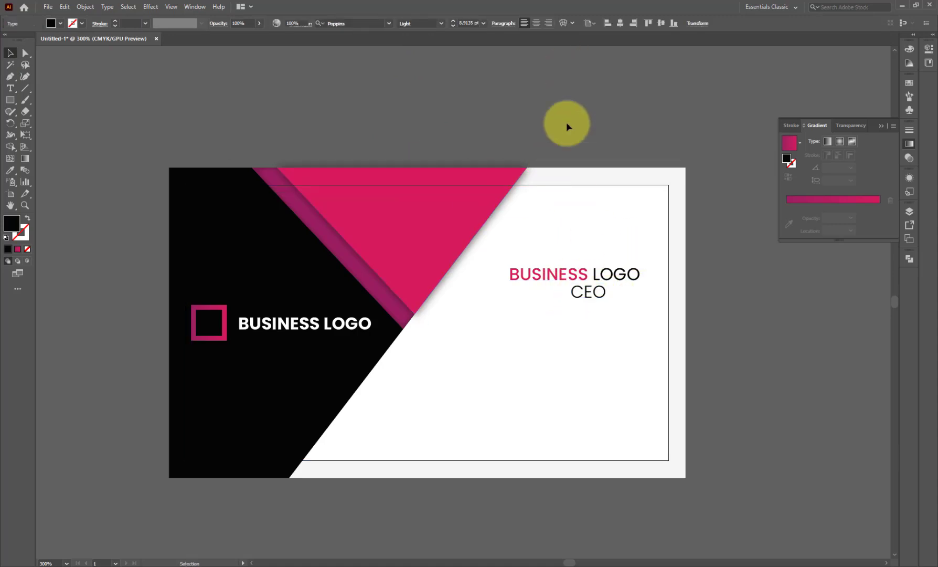
- Undo the CEO move and retype the BUSINESS LOGO heading as the card holder's name
{"action": "key", "text": "ctrl+z"}
{"action": "left_click", "coordinate": [565, 124]}
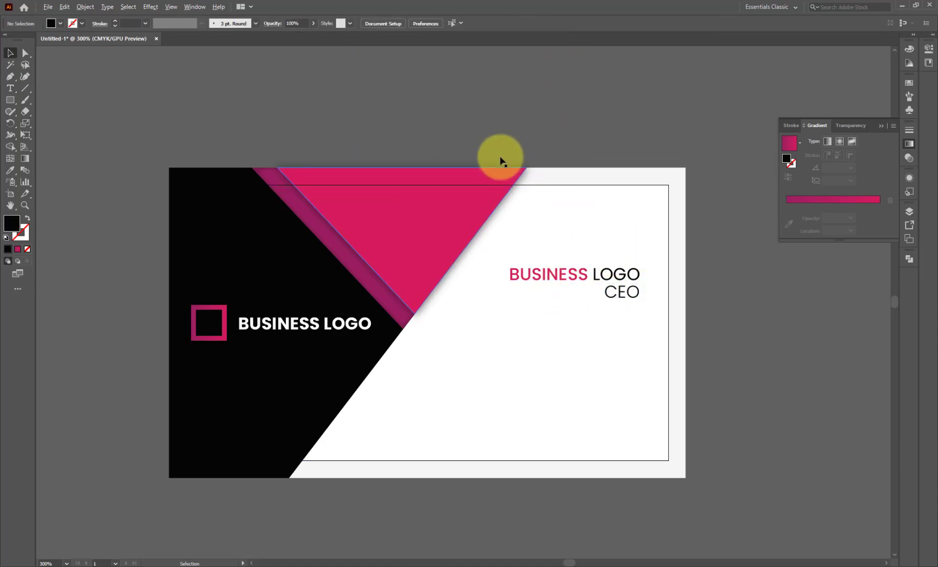
{"action": "double_click", "coordinate": [603, 272]}
{"action": "key", "text": "ctrl+a"}
{"action": "type", "text": "IQ"}
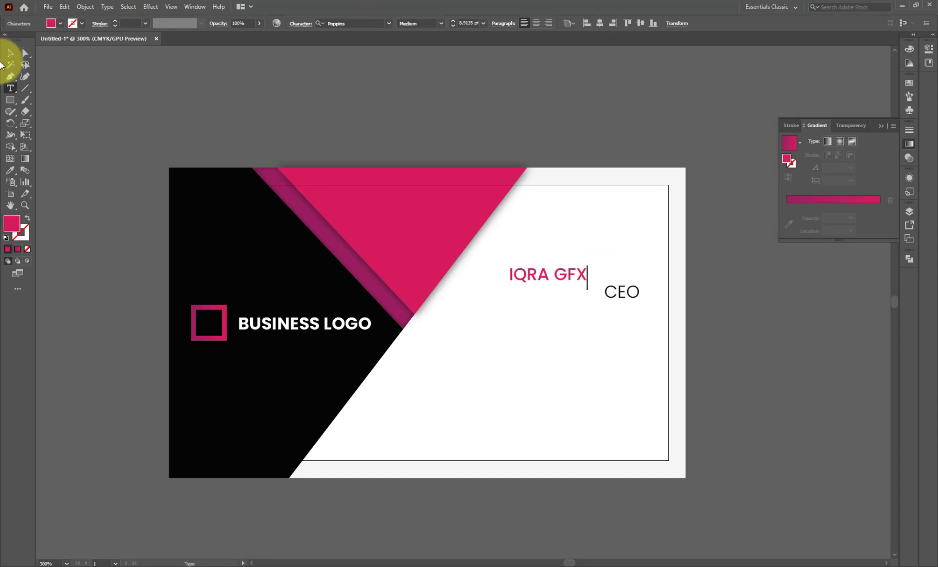
{"action": "left_click", "coordinate": [11, 54]}
- Right-align and enlarge the name and CEO, then shrink CEO to about 8.6 pt and right-align it
{"action": "left_click", "coordinate": [609, 292], "text": "shift"}
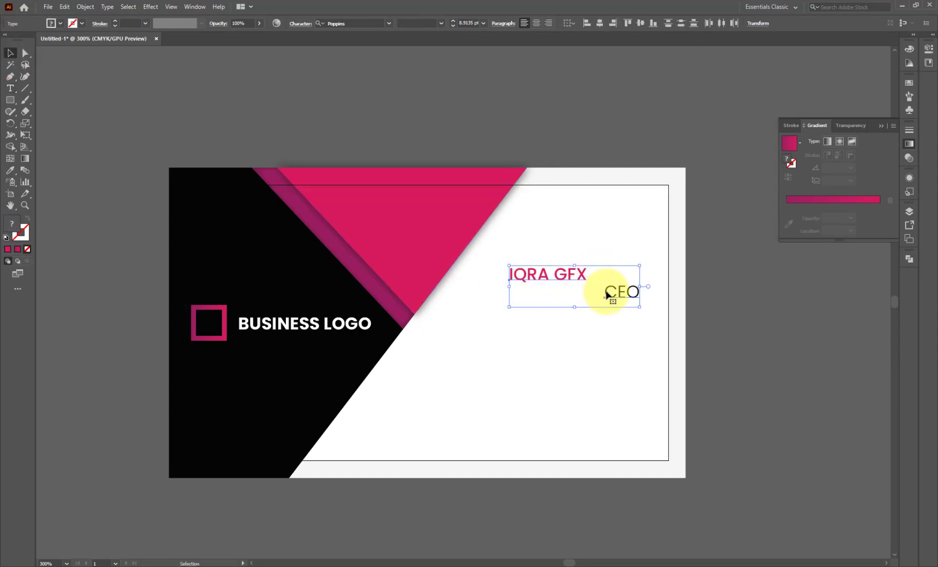
{"action": "left_click", "coordinate": [614, 23]}
{"action": "left_click_drag", "start_coordinate": [560, 265], "coordinate": [536, 251]}
{"action": "left_click", "coordinate": [637, 297]}
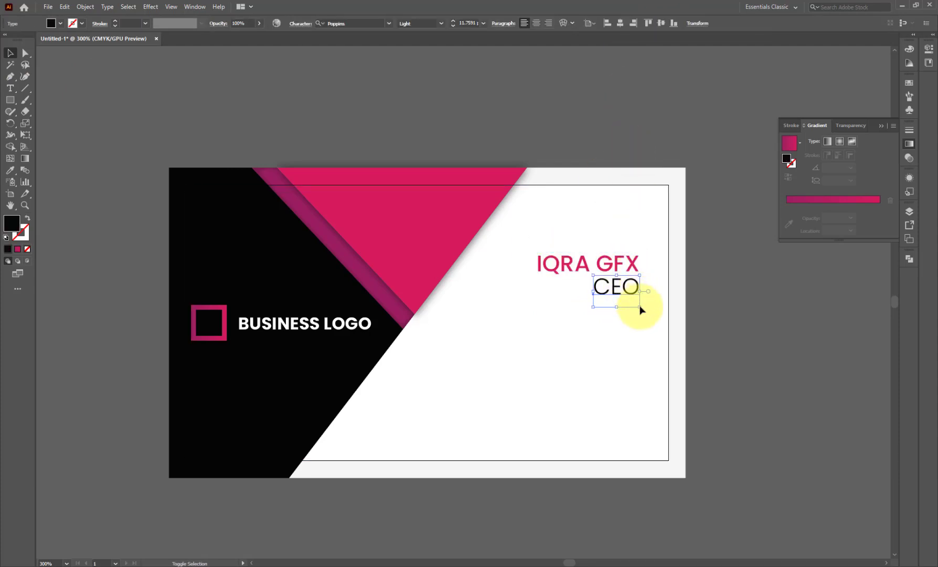
{"action": "left_click_drag", "start_coordinate": [640, 308], "coordinate": [627, 298]}
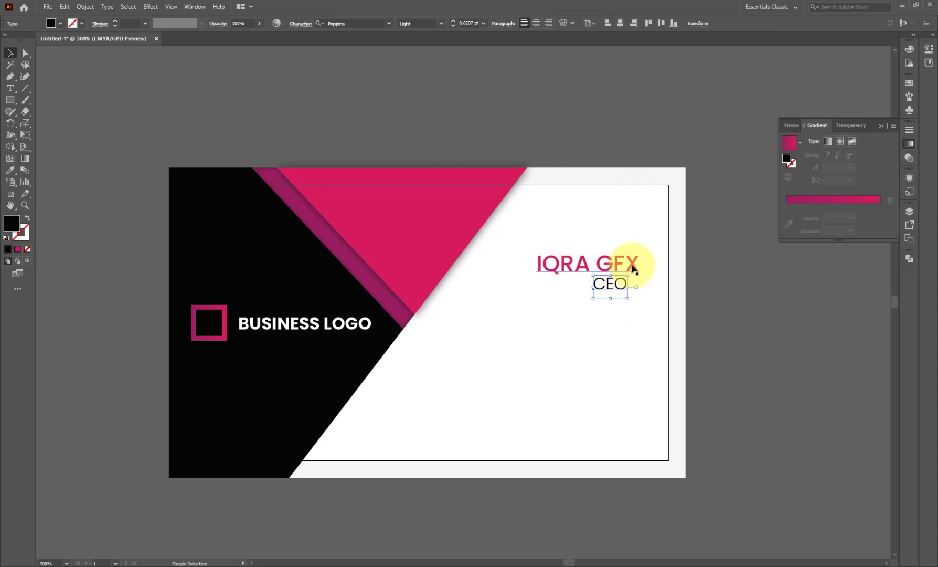
{"action": "left_click", "coordinate": [634, 269], "text": "shift"}
{"action": "left_click", "coordinate": [615, 23]}
{"action": "left_click", "coordinate": [639, 138]}
- Browse the font list for the CEO line, keeping its original font
{"action": "left_click", "coordinate": [635, 291]}
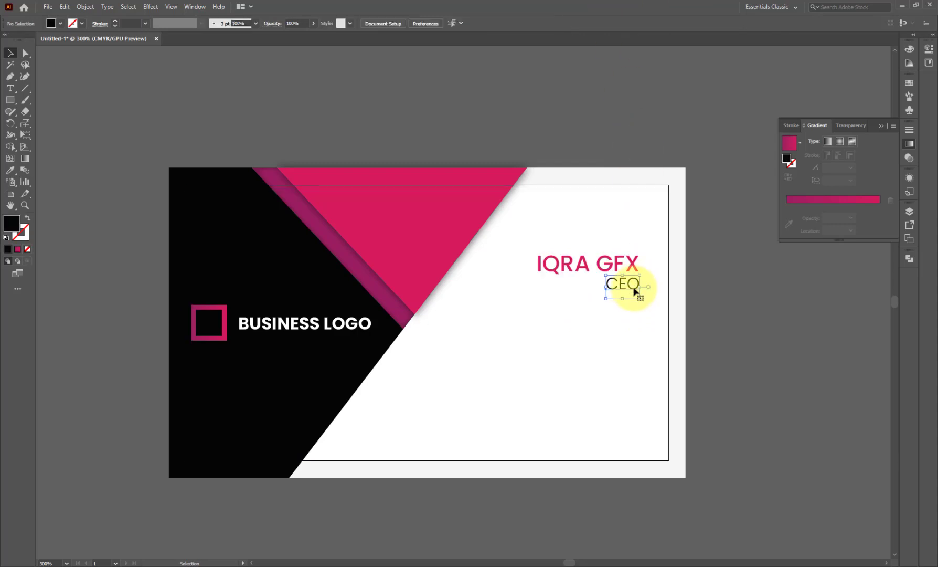
{"action": "left_click", "coordinate": [391, 24]}
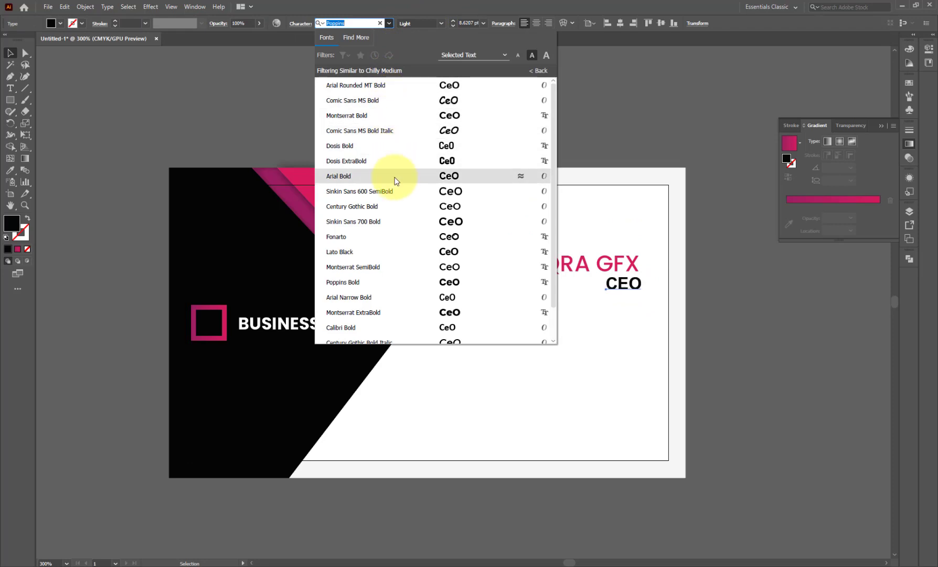
{"action": "scroll", "coordinate": [414, 274], "scroll_direction": "down", "scroll_amount": 1}
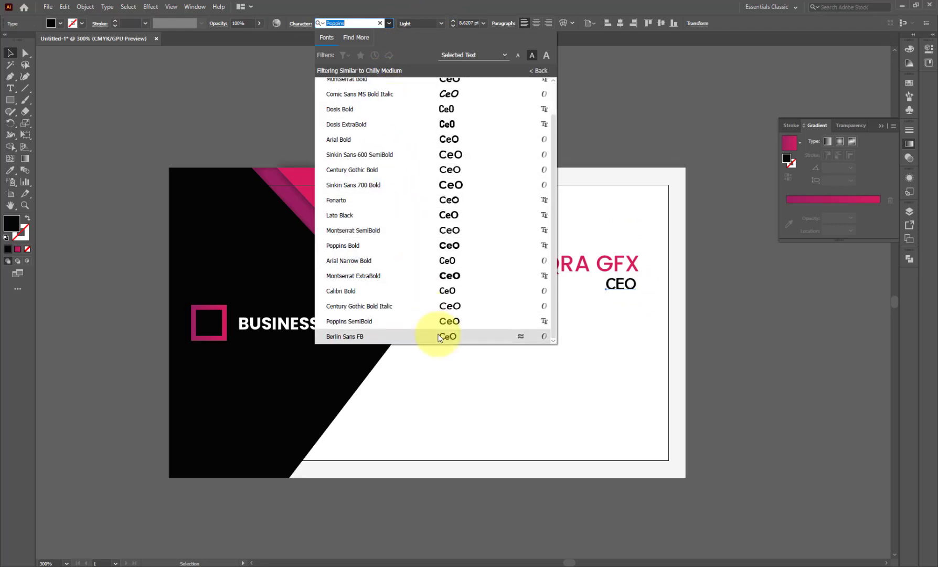
{"action": "scroll", "coordinate": [446, 315], "scroll_direction": "up", "scroll_amount": 1}
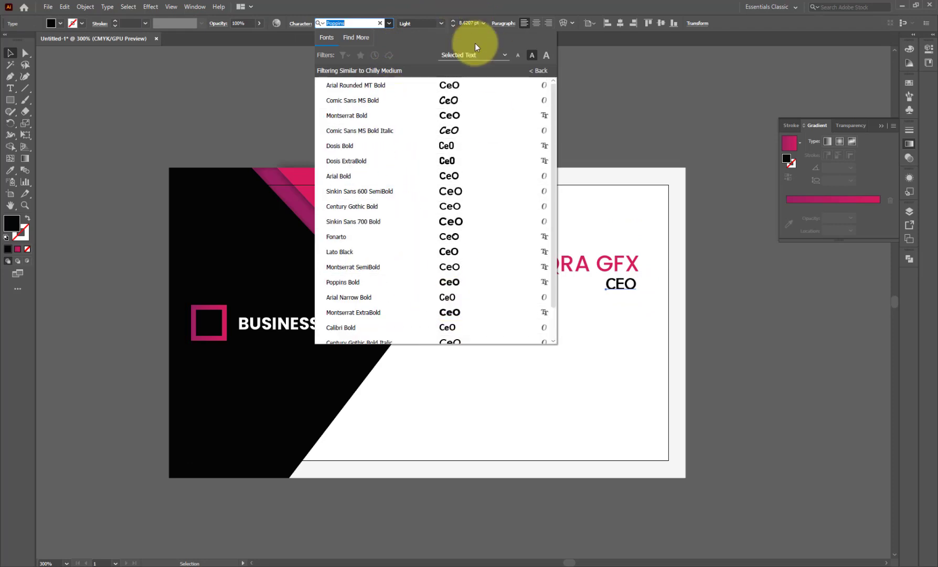
{"action": "left_click", "coordinate": [380, 23]}
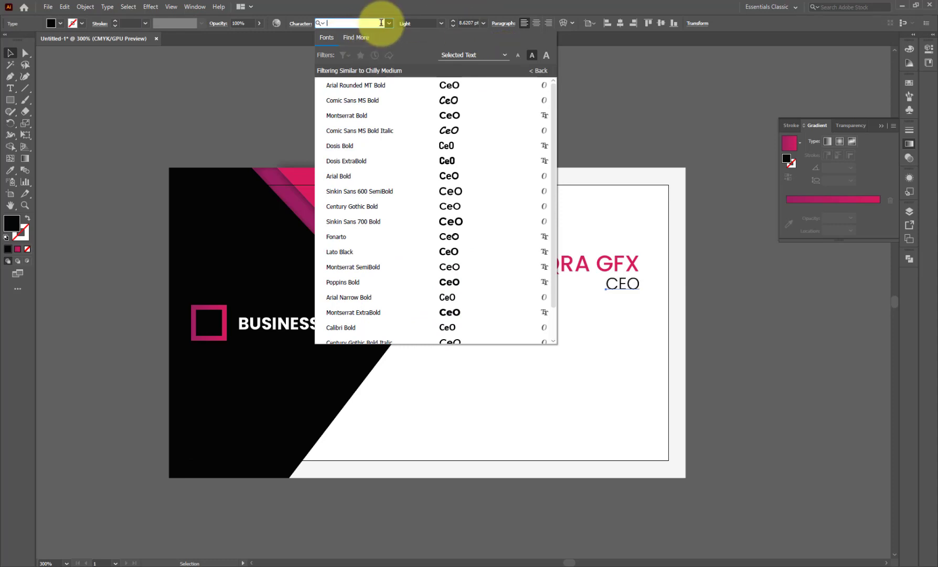
{"action": "scroll", "coordinate": [386, 103], "scroll_direction": "down", "scroll_amount": 1}
{"action": "left_click", "coordinate": [636, 135]}
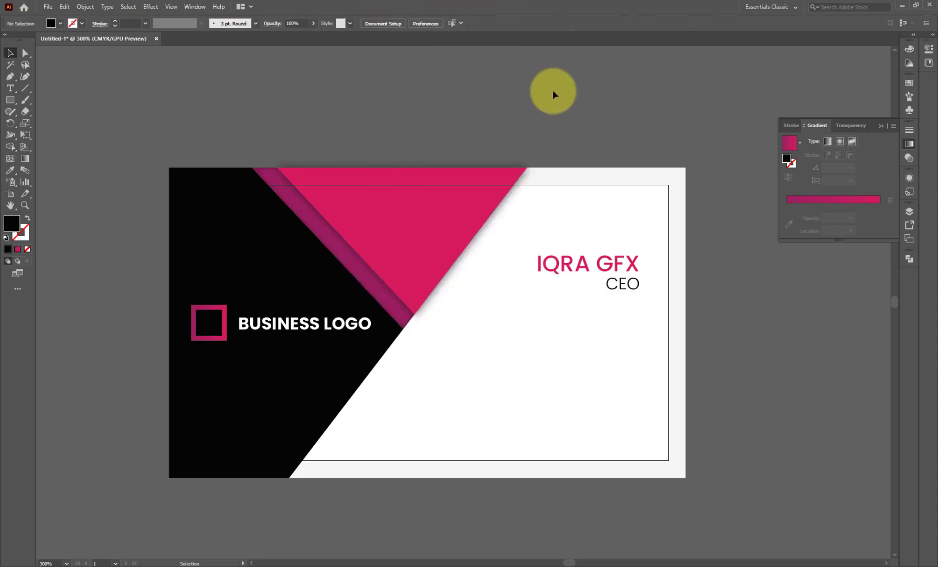
- Shrink the CREATIVE HEAD subtitle beneath the name
{"action": "left_click", "coordinate": [624, 285]}
{"action": "left_click", "coordinate": [494, 114]}
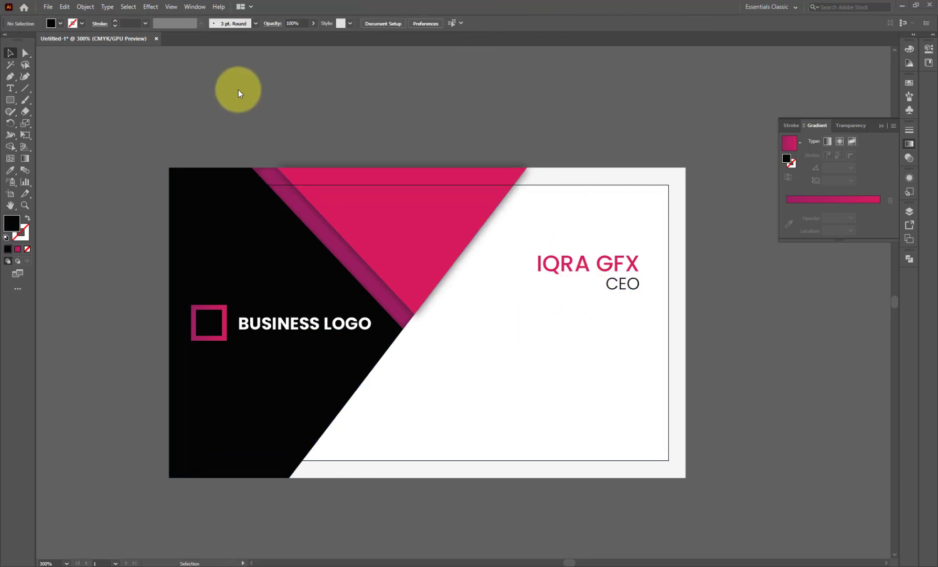
{"action": "key", "text": "t"}
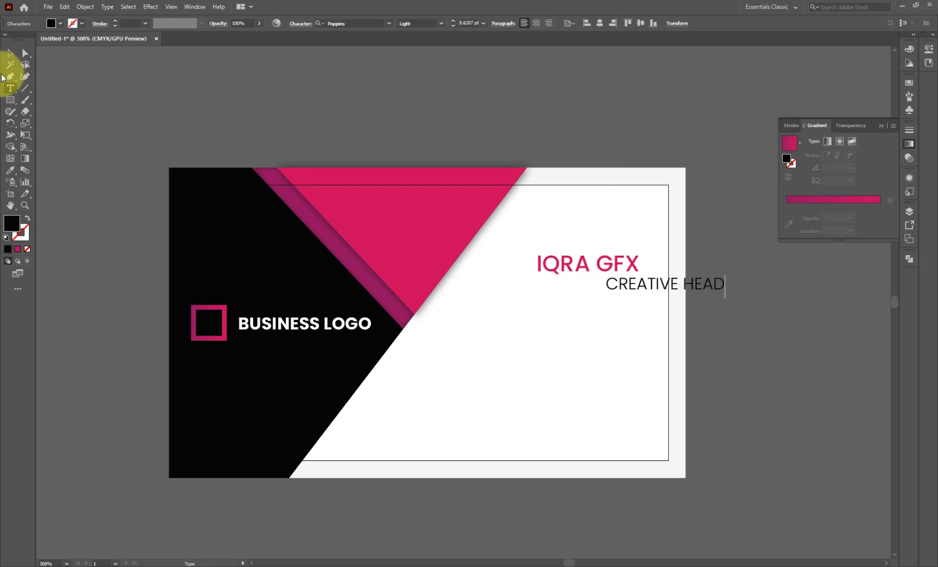
{"action": "left_click", "coordinate": [7, 57]}
{"action": "left_click", "coordinate": [604, 288]}
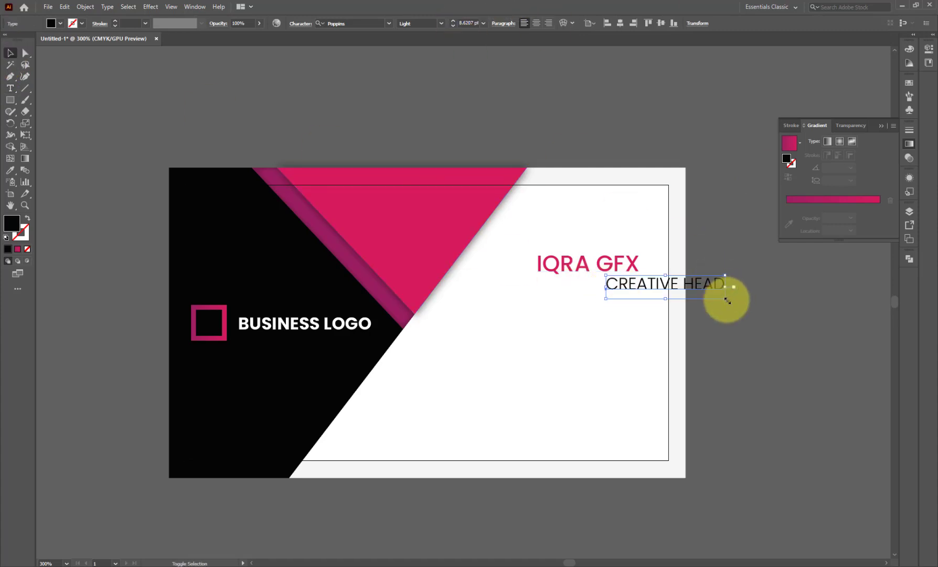
{"action": "left_click_drag", "start_coordinate": [727, 296], "coordinate": [674, 288]}
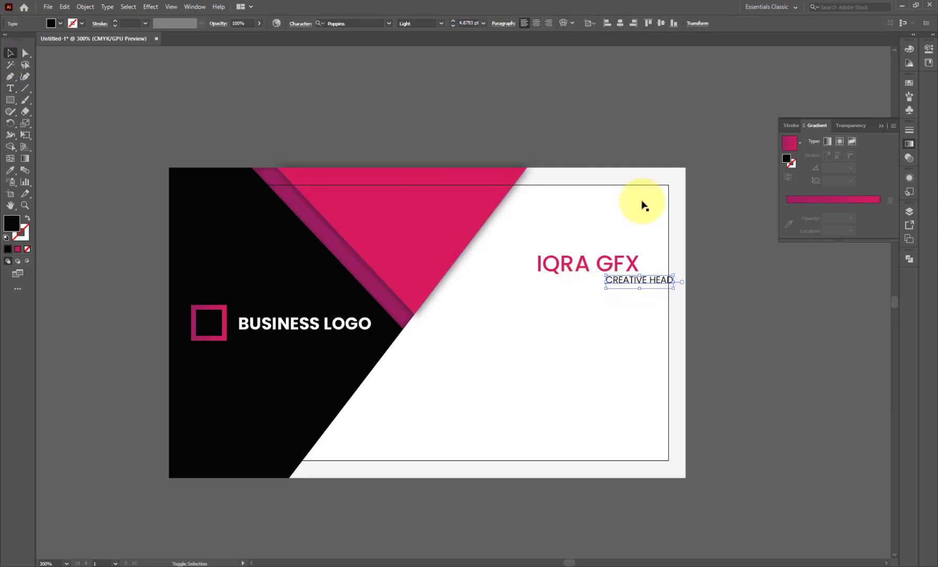
- Turn off all caps, set ExtraLight weight and letter spacing 50 on Creative Head
{"action": "left_click", "coordinate": [301, 23]}
{"action": "left_click", "coordinate": [207, 125]}
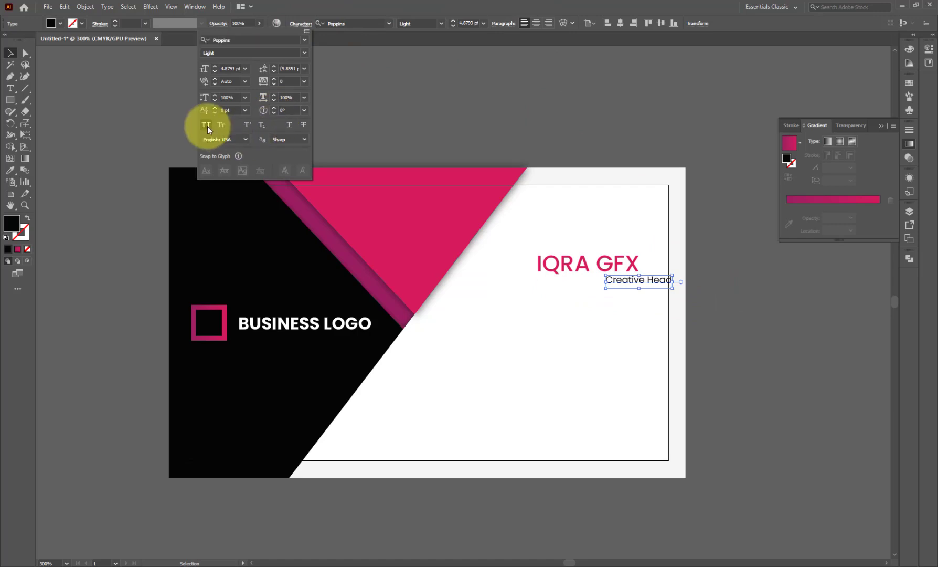
{"action": "left_click", "coordinate": [442, 23]}
{"action": "left_click", "coordinate": [441, 23]}
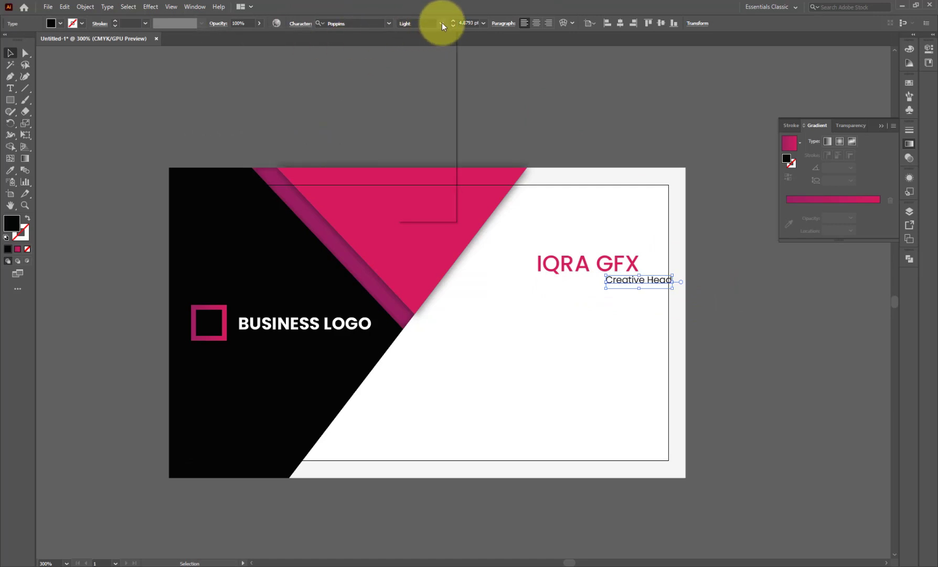
{"action": "left_click", "coordinate": [434, 55]}
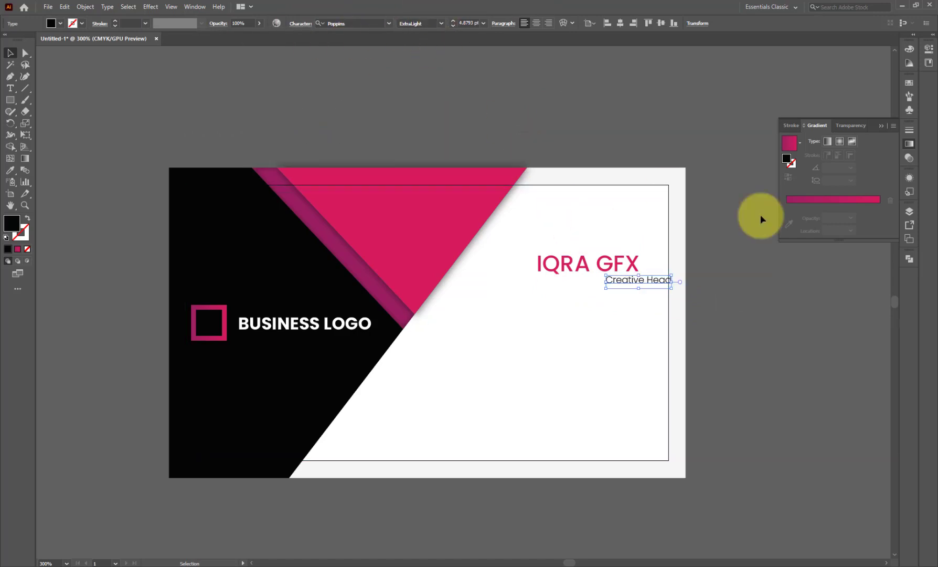
{"action": "left_click", "coordinate": [640, 291]}
{"action": "left_click", "coordinate": [614, 284]}
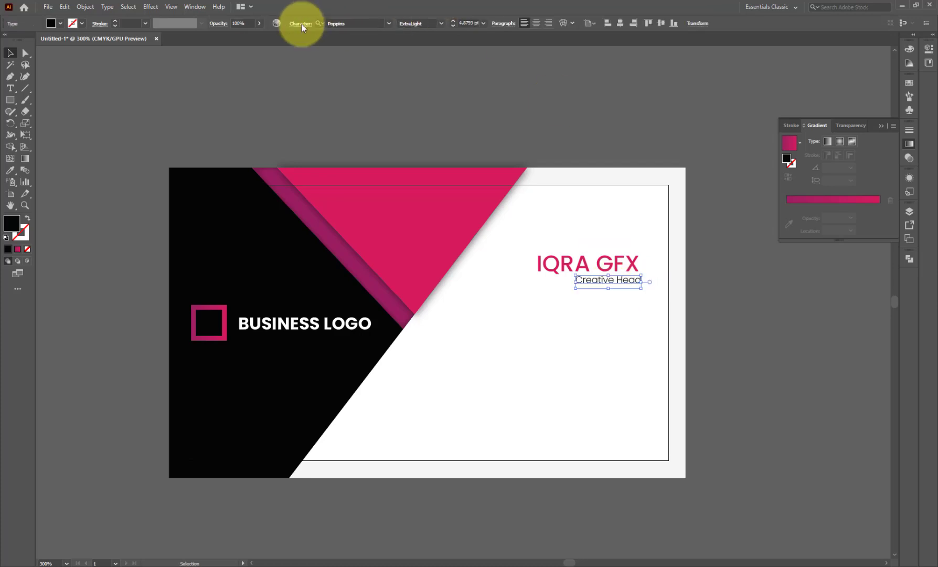
{"action": "left_click", "coordinate": [302, 24]}
{"action": "left_click", "coordinate": [303, 81]}
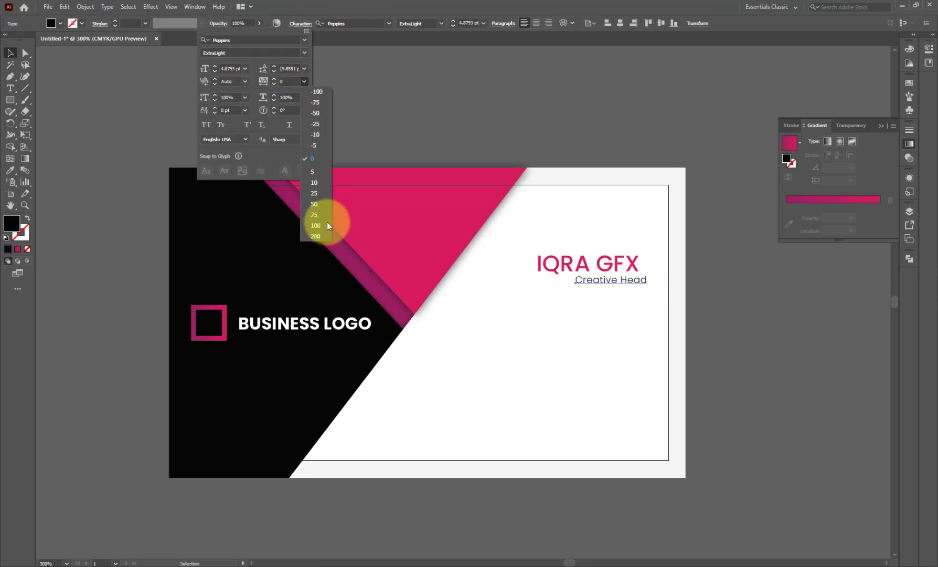
{"action": "left_click", "coordinate": [317, 205]}
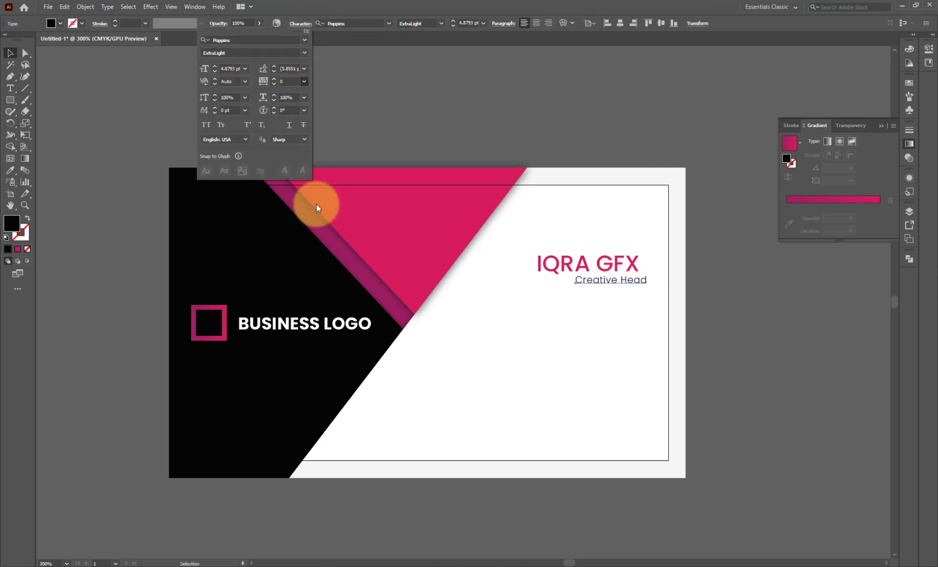
{"action": "left_click", "coordinate": [316, 204]}
- Edit the subtitle's line break so Creative Head sits on one line
{"action": "left_click", "coordinate": [588, 270], "text": "shift"}
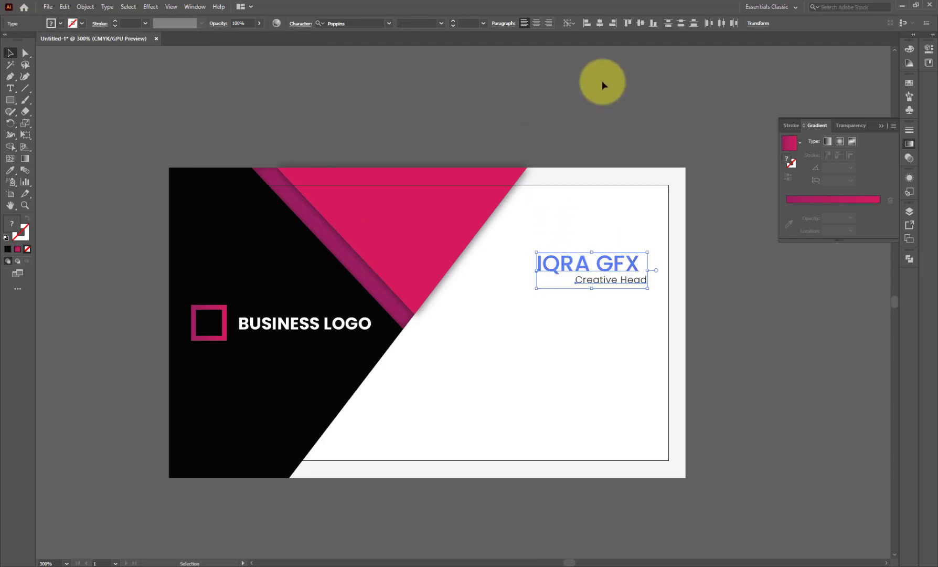
{"action": "left_click", "coordinate": [628, 134]}
{"action": "scroll", "coordinate": [538, 129], "scroll_direction": "down", "scroll_amount": 1}
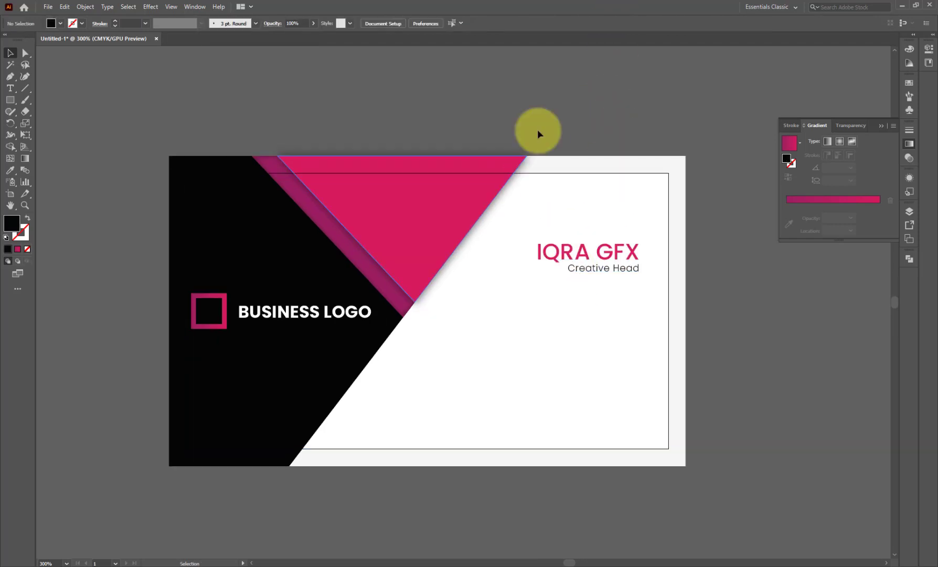
{"action": "scroll", "coordinate": [538, 130], "scroll_direction": "down", "scroll_amount": 2}
{"action": "left_click", "coordinate": [585, 246]}
{"action": "scroll", "coordinate": [608, 256], "scroll_direction": "up", "scroll_amount": 2}
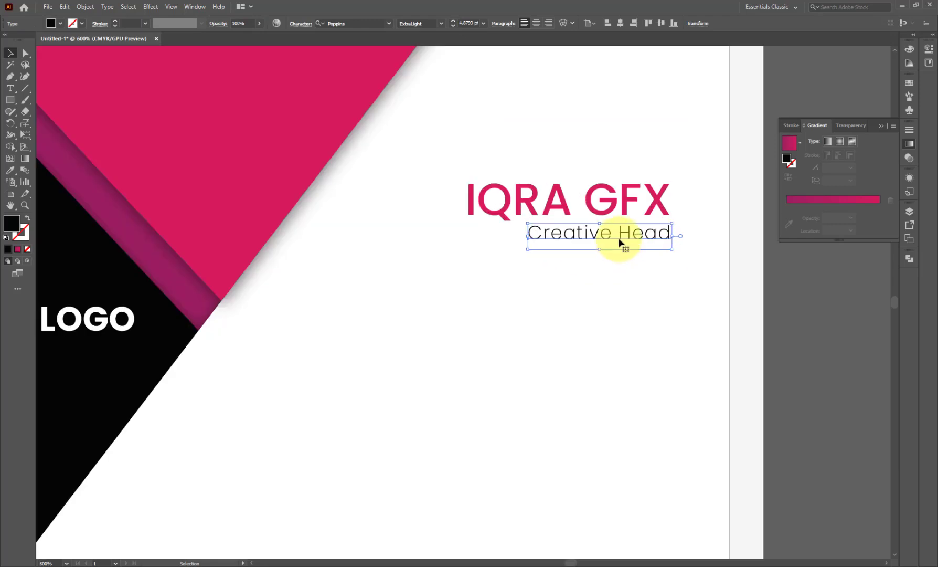
{"action": "double_click", "coordinate": [619, 239]}
{"action": "key", "text": "BackSpace"}
{"action": "key", "text": "Return"}
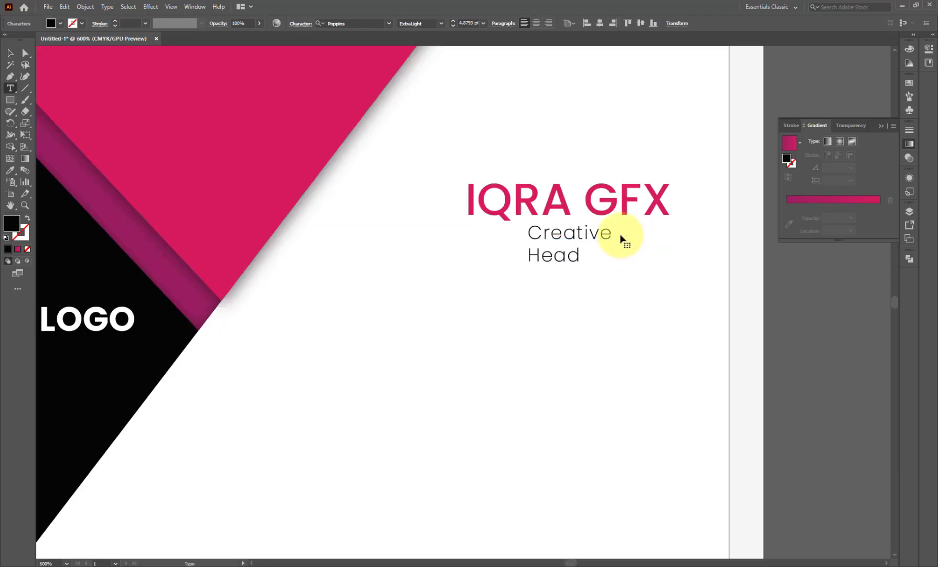
{"action": "key", "text": "BackSpace"}
{"action": "left_click", "coordinate": [10, 53]}
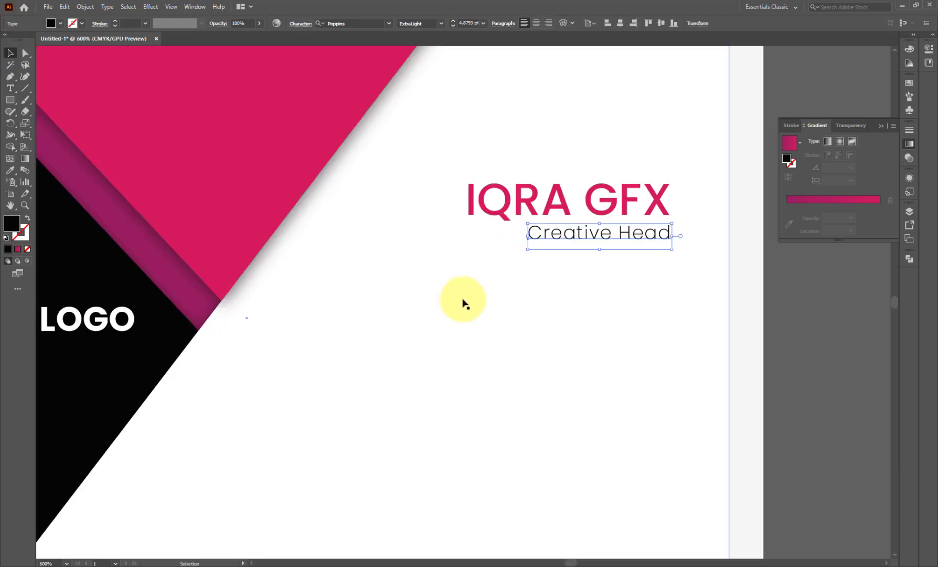
{"action": "scroll", "coordinate": [463, 301], "scroll_direction": "down", "scroll_amount": 4}
{"action": "left_click", "coordinate": [612, 296]}
{"action": "scroll", "coordinate": [469, 336], "scroll_direction": "up", "scroll_amount": 1}
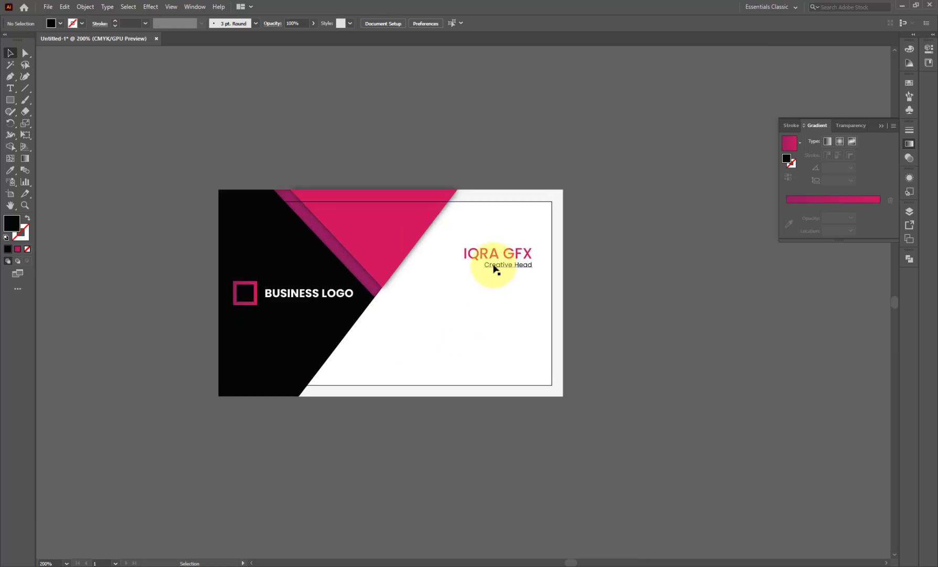
- Copy the Creative Head line down the card and replace its text with the phone number
{"action": "left_click_drag", "start_coordinate": [493, 268], "coordinate": [416, 353]}
{"action": "scroll", "coordinate": [415, 353], "scroll_direction": "up", "scroll_amount": 1}
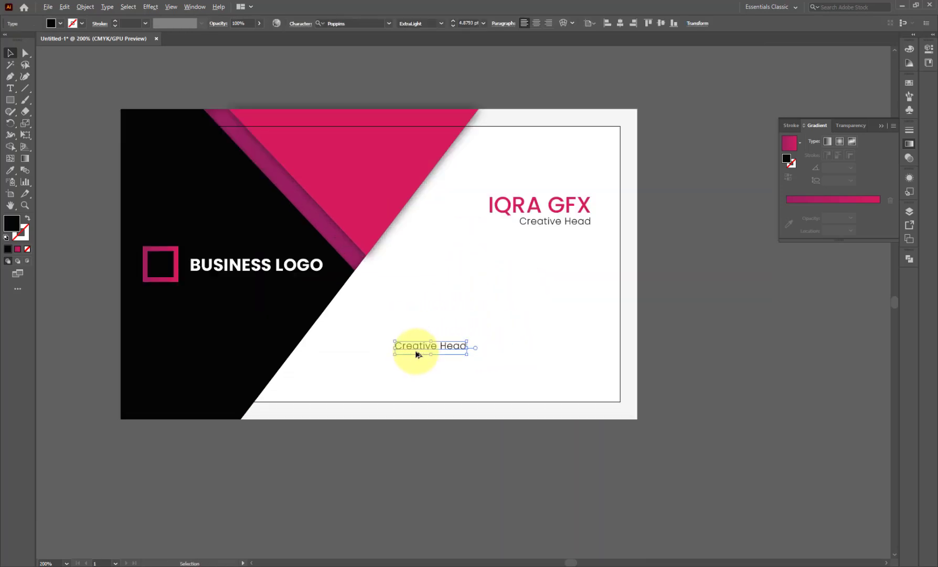
{"action": "scroll", "coordinate": [417, 354], "scroll_direction": "up", "scroll_amount": 3}
{"action": "triple_click", "coordinate": [420, 343]}
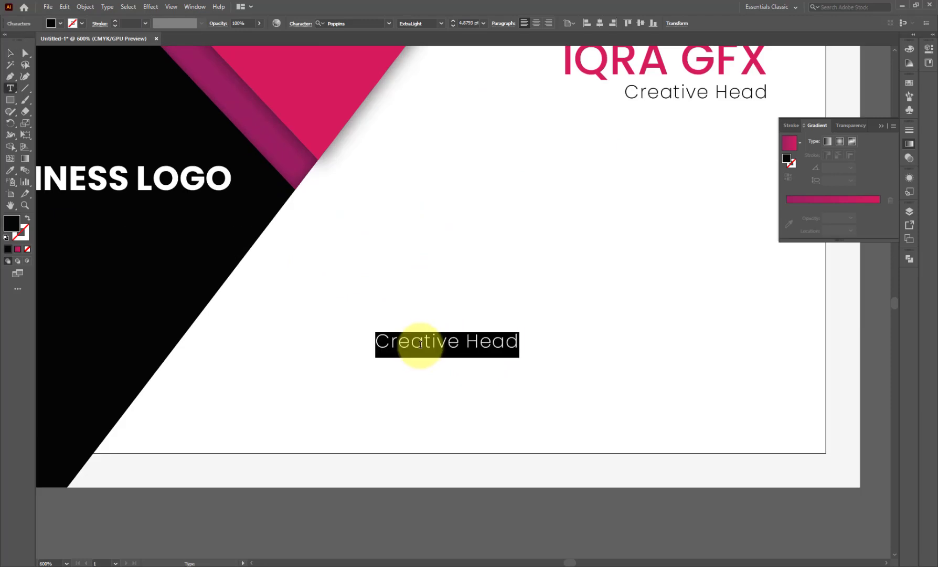
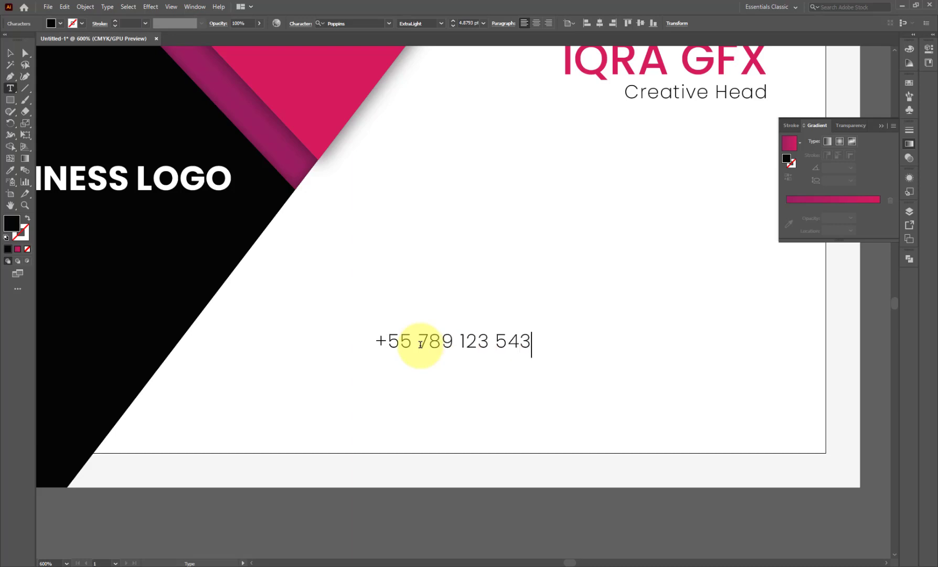
- Duplicate the phone number line to its right
{"action": "scroll", "coordinate": [421, 344], "scroll_direction": "down", "scroll_amount": 1}
{"action": "left_click", "coordinate": [10, 52]}
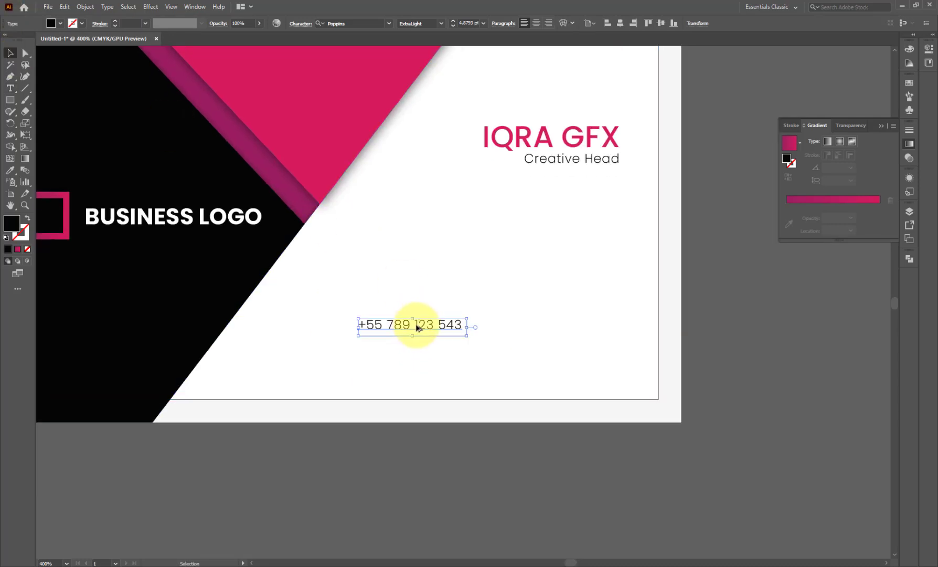
{"action": "left_click_drag", "start_coordinate": [417, 328], "coordinate": [573, 327]}
- Replace the duplicate's text with the e-mail address and nudge it slightly left
{"action": "key", "text": "t"}
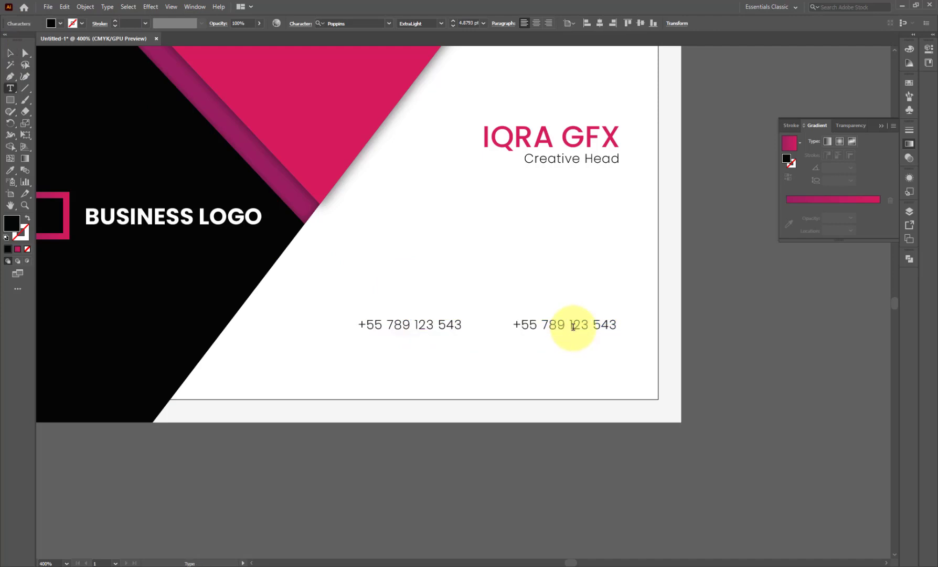
{"action": "triple_click", "coordinate": [573, 326]}
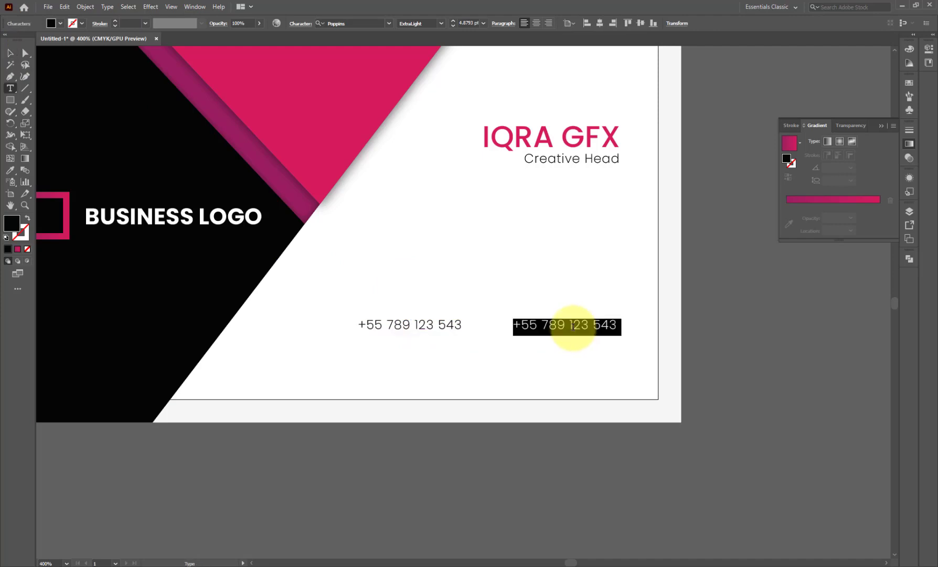
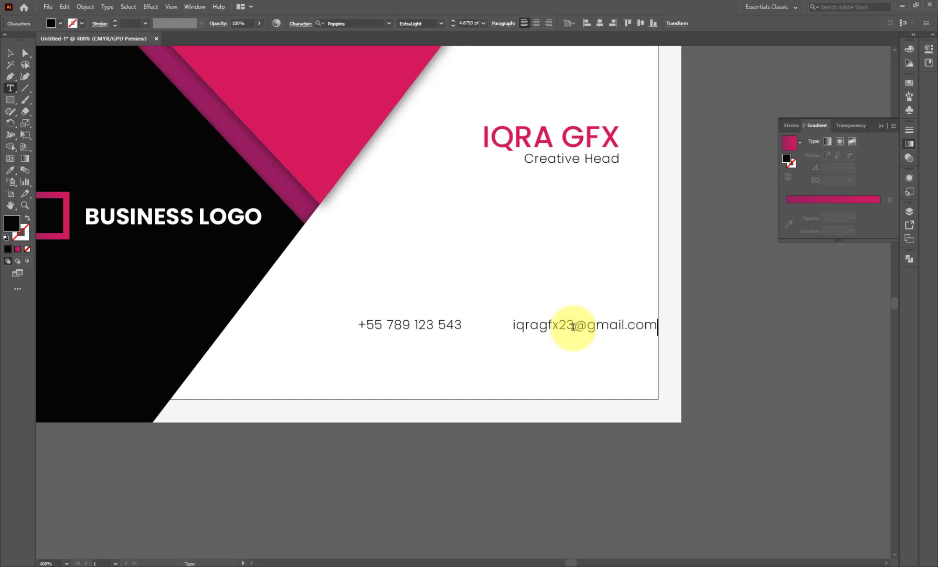
{"action": "left_click", "coordinate": [10, 52]}
{"action": "left_click_drag", "start_coordinate": [533, 330], "coordinate": [515, 329]}
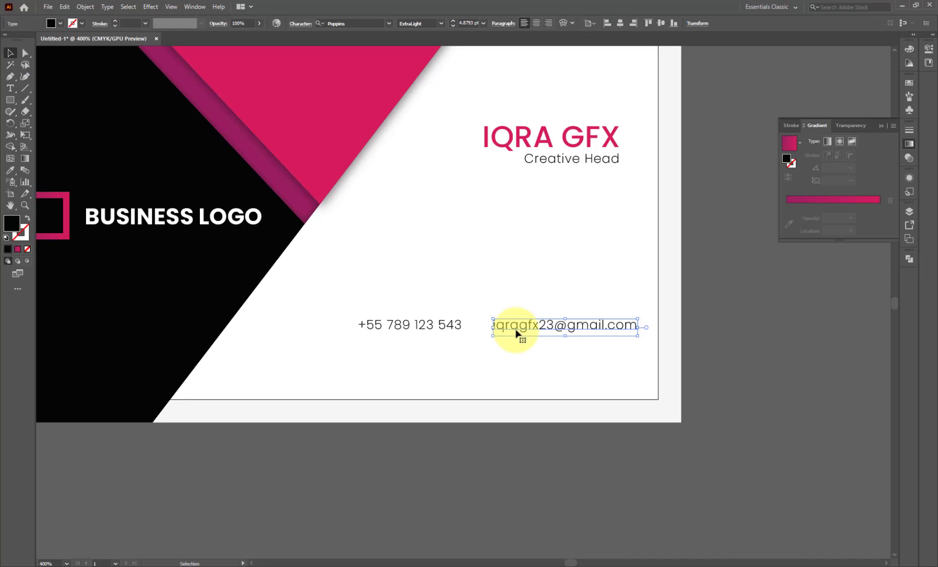
- Copy the phone line below and retype it as the website address
{"action": "left_click", "coordinate": [456, 325]}
{"action": "left_click_drag", "start_coordinate": [456, 325], "coordinate": [461, 344], "text": "alt"}
{"action": "double_click", "coordinate": [461, 344]}
{"action": "key", "text": "ctrl+a"}
{"action": "type", "text": "qra"}
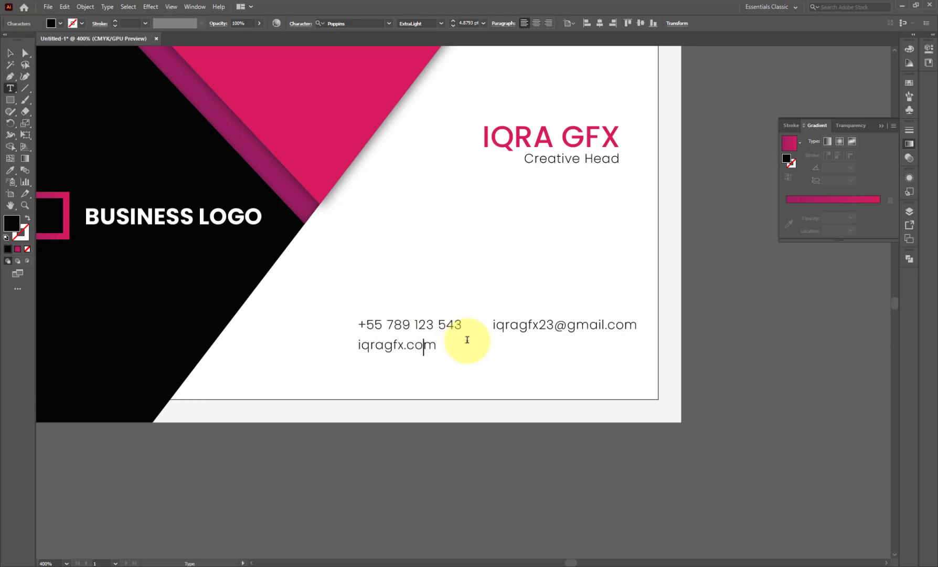
{"action": "type", "text": "www."}
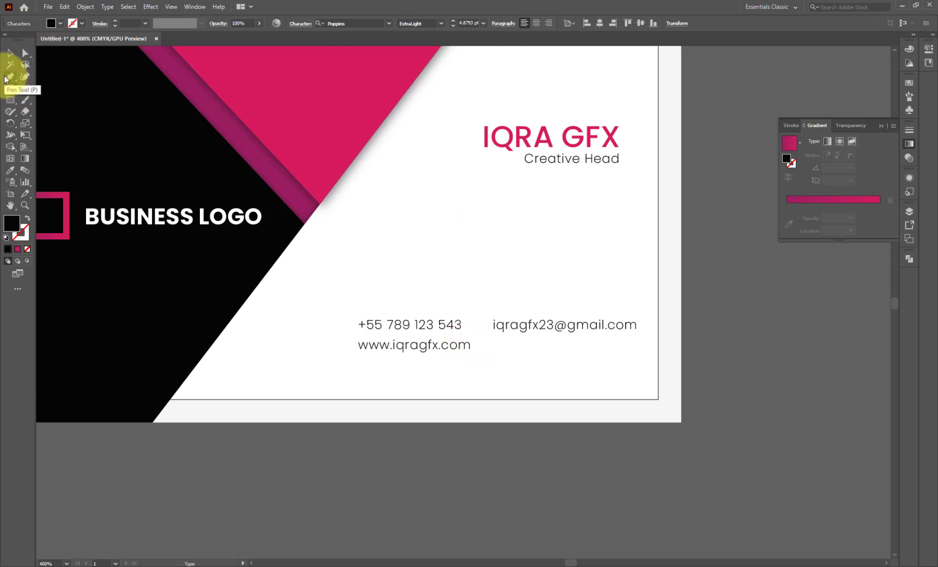
{"action": "left_click", "coordinate": [10, 53]}
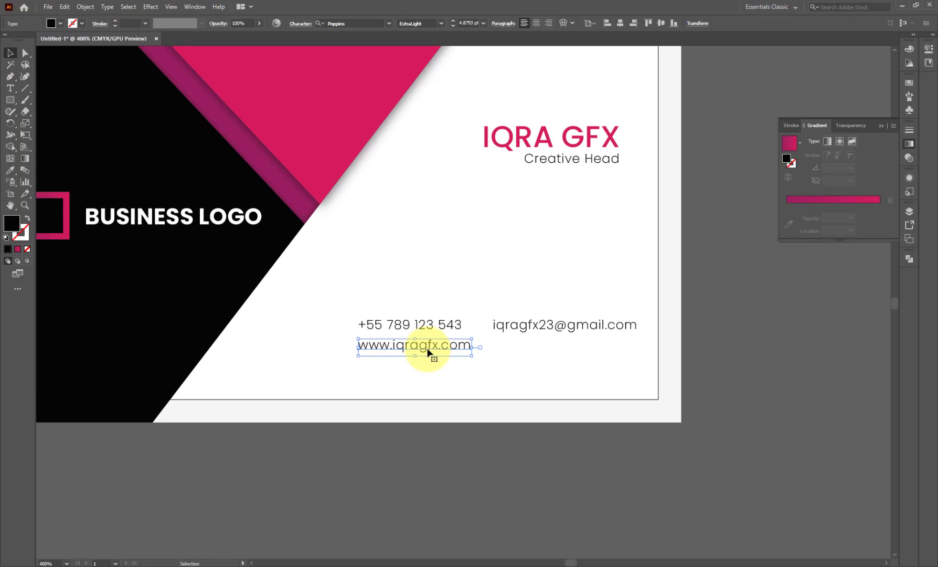
- Right-align the website line under the e-mail address
{"action": "left_click", "coordinate": [508, 330], "text": "shift"}
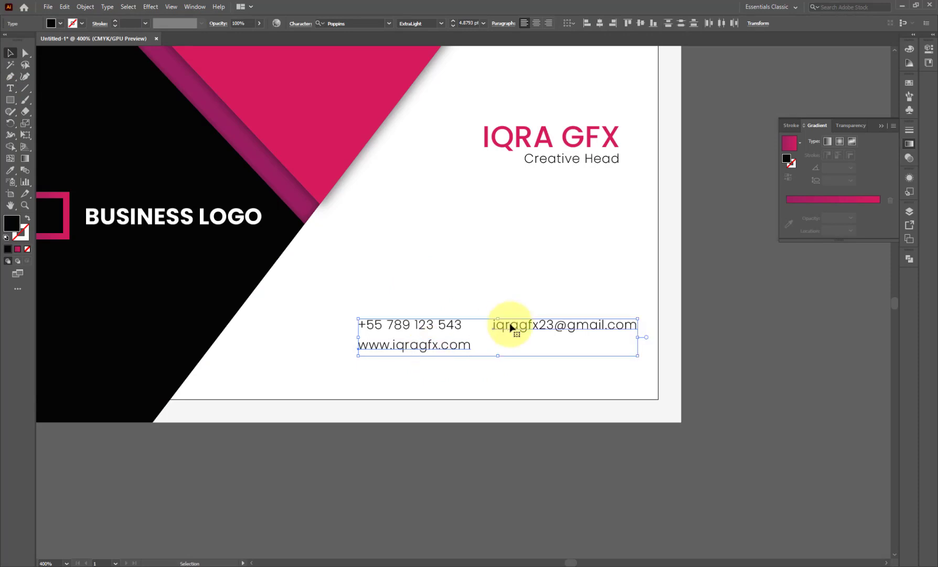
{"action": "left_click", "coordinate": [576, 25]}
{"action": "left_click", "coordinate": [715, 323]}
- Copy the website line down, type the office address, and right-align it with the website
{"action": "mouse_move", "coordinate": [602, 351]}
{"action": "left_mouse_down"}
{"action": "mouse_move", "coordinate": [603, 343]}
{"action": "mouse_move", "coordinate": [595, 359]}
{"action": "left_mouse_up"}
{"action": "triple_click", "coordinate": [596, 358]}
{"action": "type", "text": "wabi"}
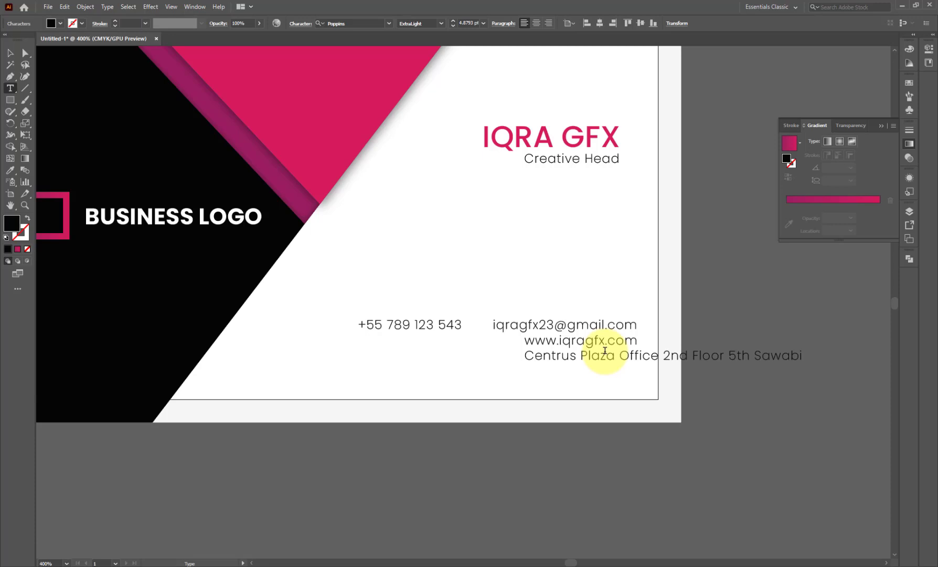
{"action": "left_click", "coordinate": [10, 52]}
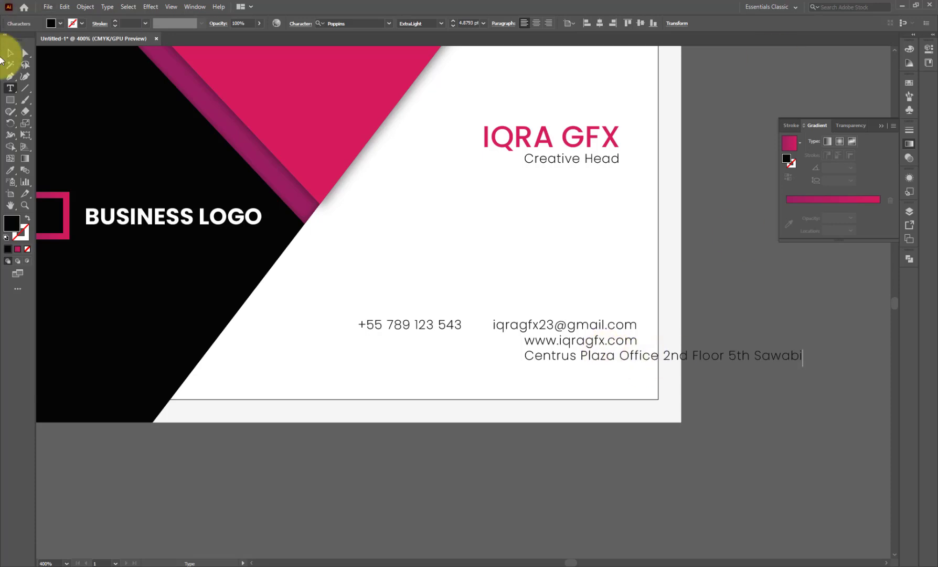
{"action": "left_click", "coordinate": [620, 362]}
{"action": "left_click", "coordinate": [630, 341], "text": "shift"}
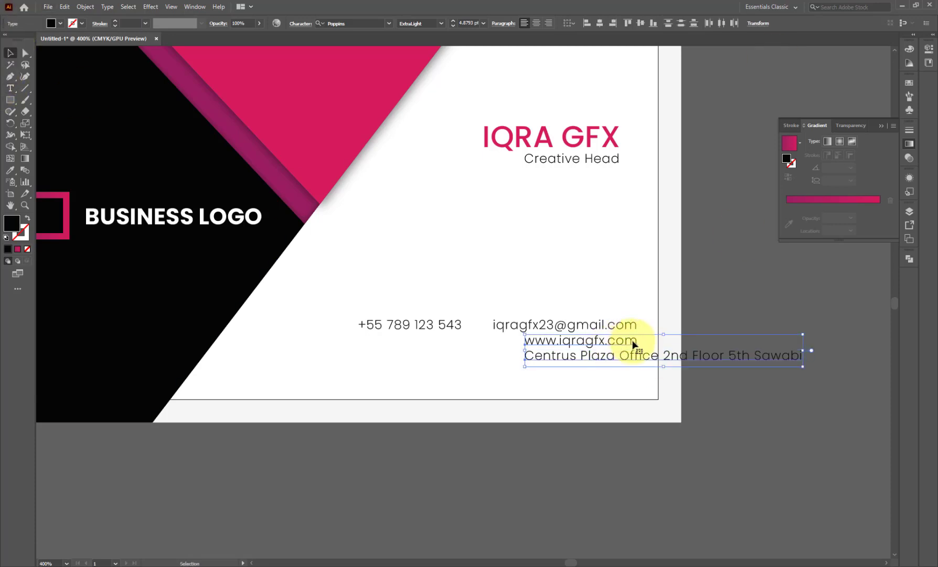
{"action": "left_click", "coordinate": [613, 22]}
{"action": "left_click", "coordinate": [719, 328]}
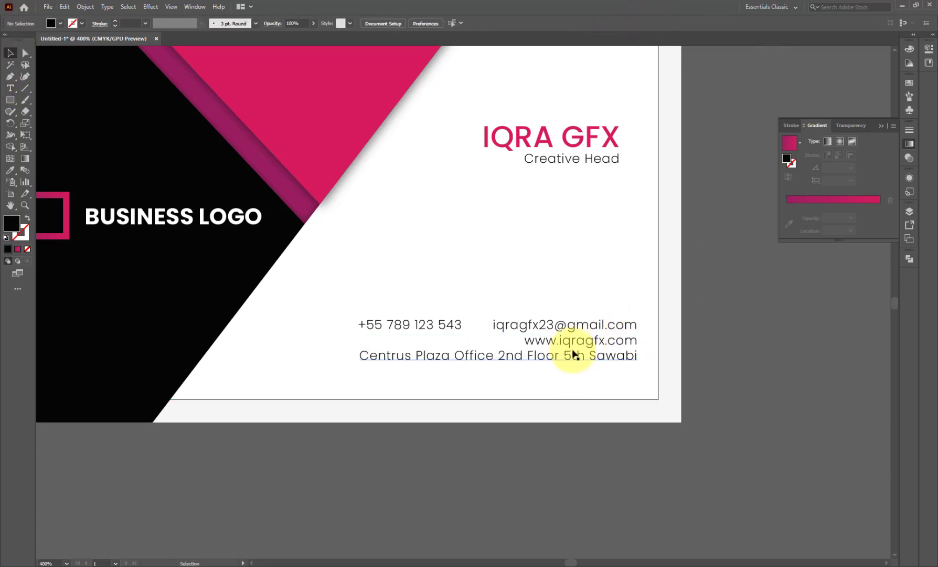
- Try moving and splitting the address line, then undo those changes
{"action": "scroll", "coordinate": [557, 367], "scroll_direction": "up", "scroll_amount": 1}
{"action": "left_click", "coordinate": [479, 318]}
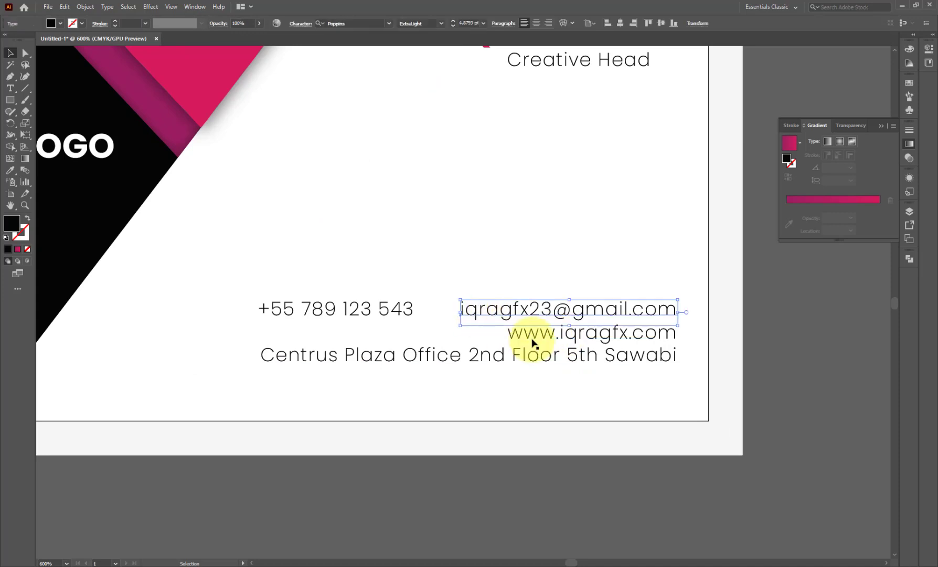
{"action": "left_click", "coordinate": [536, 344], "text": "shift"}
{"action": "left_click_drag", "start_coordinate": [529, 362], "coordinate": [304, 340]}
{"action": "scroll", "coordinate": [465, 363], "scroll_direction": "down", "scroll_amount": 2}
{"action": "key", "text": "ctrl+z"}
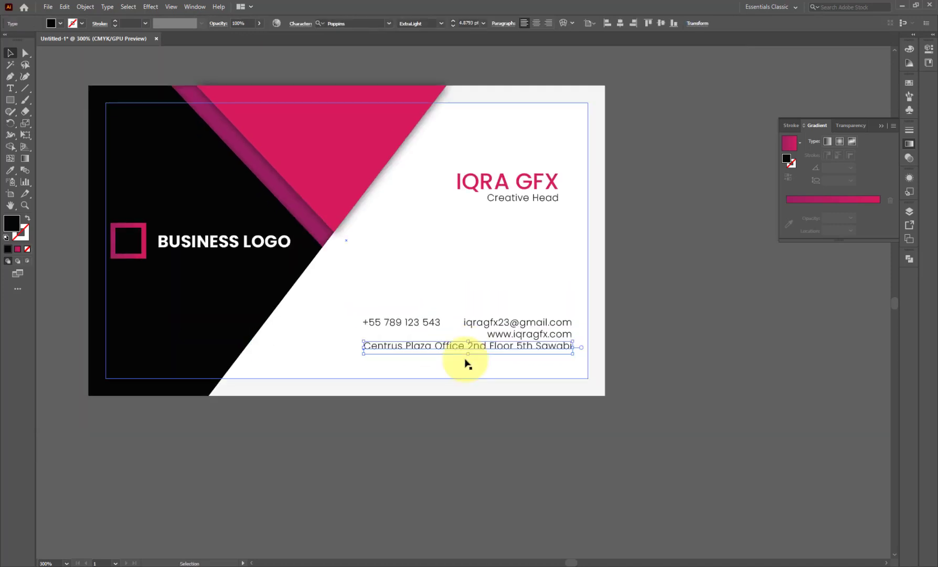
{"action": "scroll", "coordinate": [472, 350], "scroll_direction": "up", "scroll_amount": 1}
{"action": "double_click", "coordinate": [469, 355]}
{"action": "key", "text": "Return"}
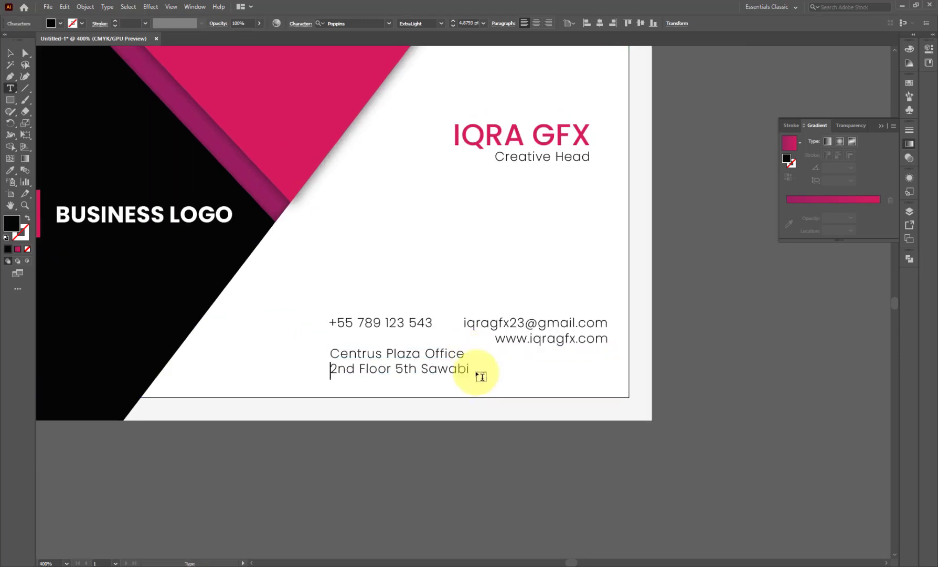
{"action": "left_click", "coordinate": [10, 53]}
{"action": "left_click_drag", "start_coordinate": [411, 355], "coordinate": [413, 339]}
{"action": "left_click", "coordinate": [544, 343]}
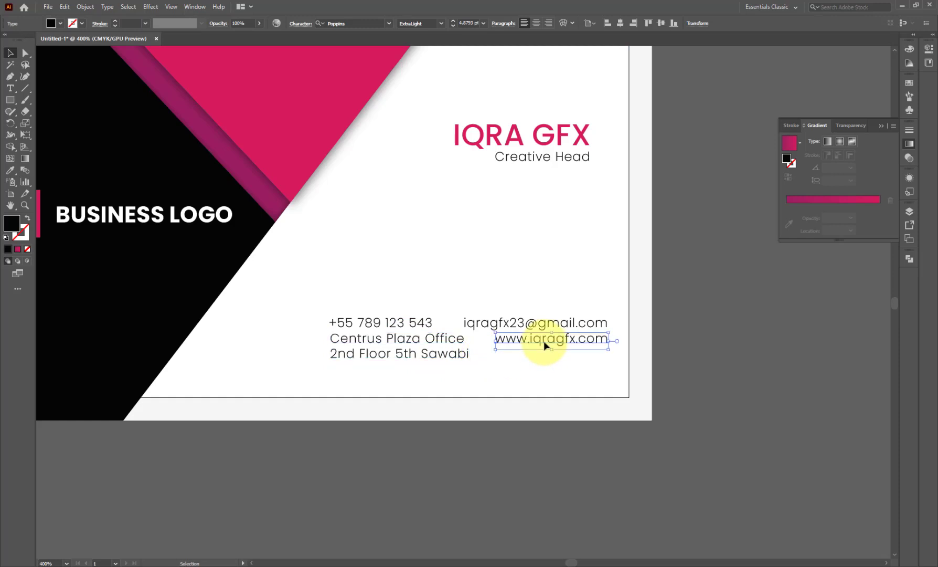
{"action": "key", "text": "ctrl+z"}
{"action": "key", "text": "ctrl+z"}
- Move the phone, e-mail, website and address block left under the heading, then fit the card in the window
{"action": "left_click", "coordinate": [560, 321]}
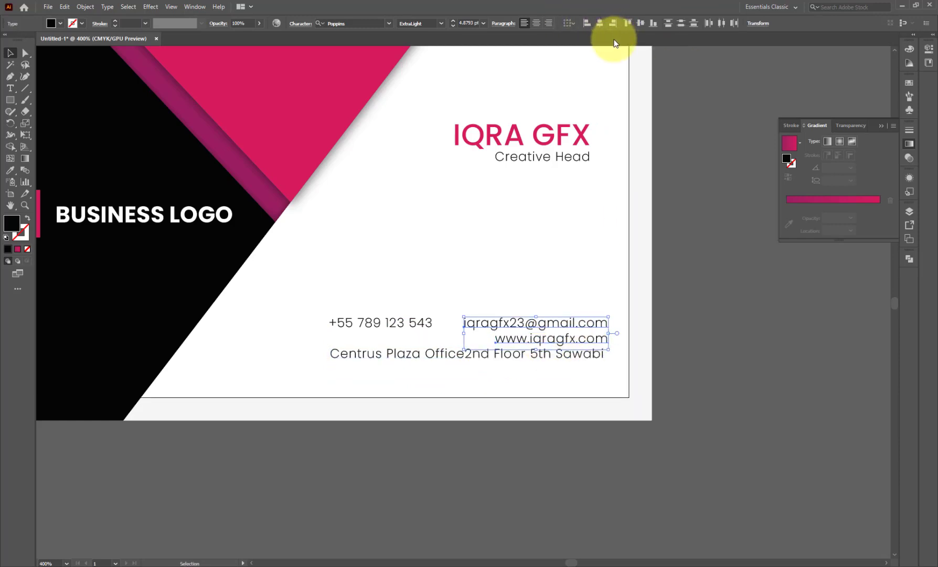
{"action": "left_click", "coordinate": [429, 327], "text": "shift"}
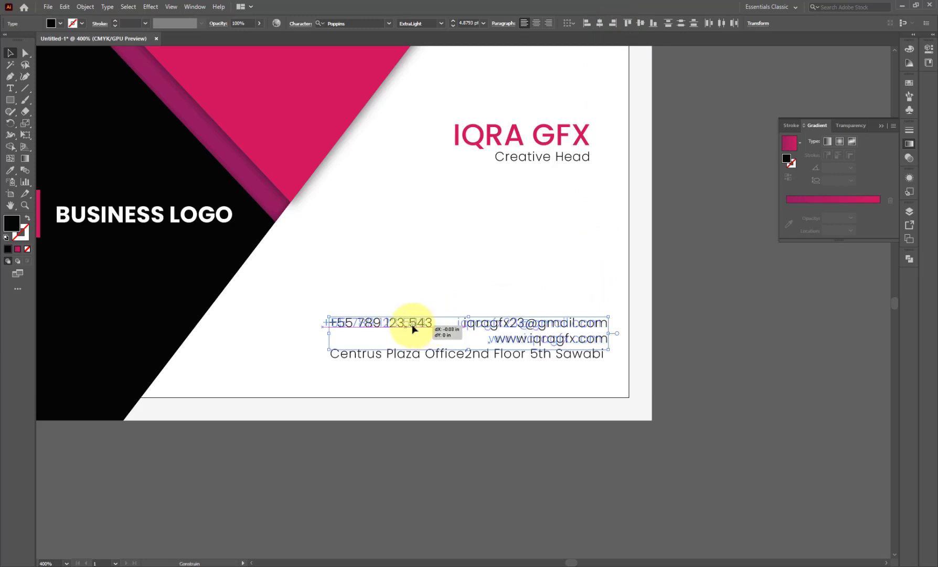
{"action": "left_click", "coordinate": [448, 349], "text": "shift"}
{"action": "left_click_drag", "start_coordinate": [448, 349], "coordinate": [419, 358]}
{"action": "left_click", "coordinate": [729, 362]}
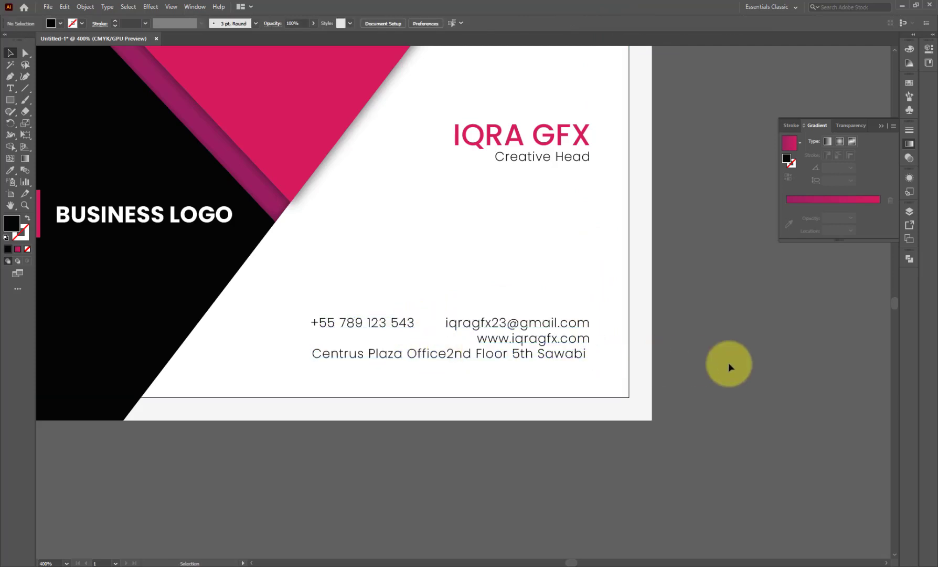
{"action": "left_click", "coordinate": [571, 364]}
{"action": "scroll", "coordinate": [577, 331], "scroll_direction": "up", "scroll_amount": 5}
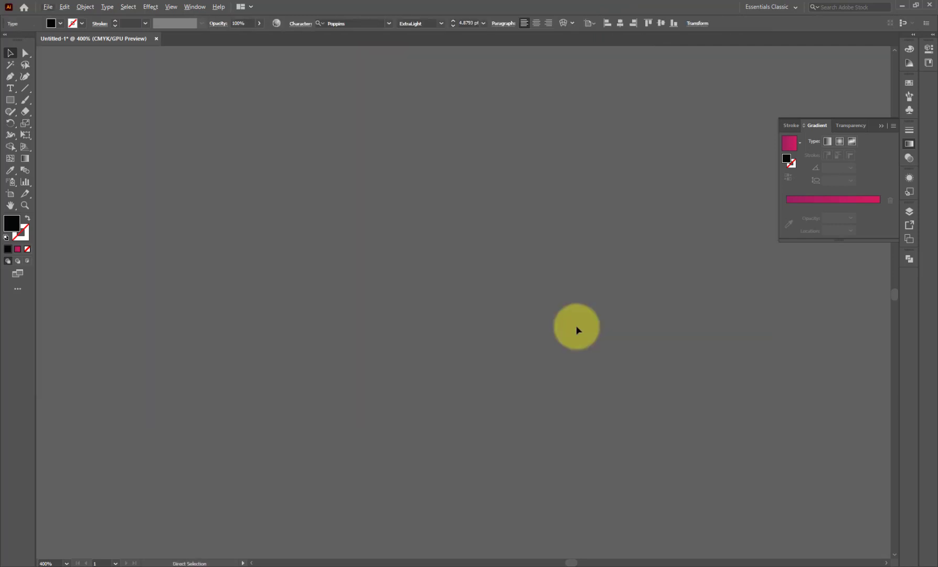
{"action": "key", "text": "ctrl+0"}
{"action": "left_click", "coordinate": [771, 464], "text": "shift"}
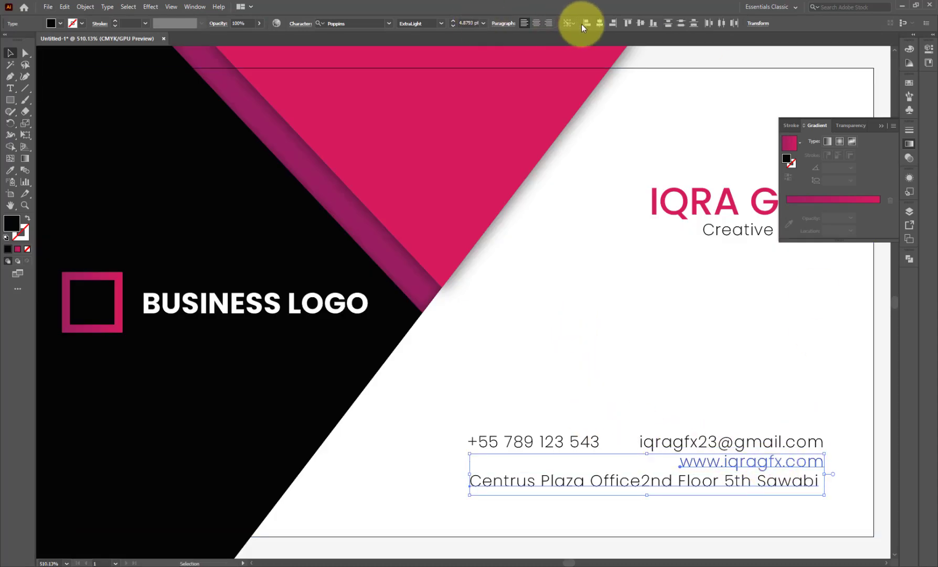
{"action": "scroll", "coordinate": [393, 299], "scroll_direction": "down", "scroll_amount": 4}
{"action": "left_click", "coordinate": [615, 330]}
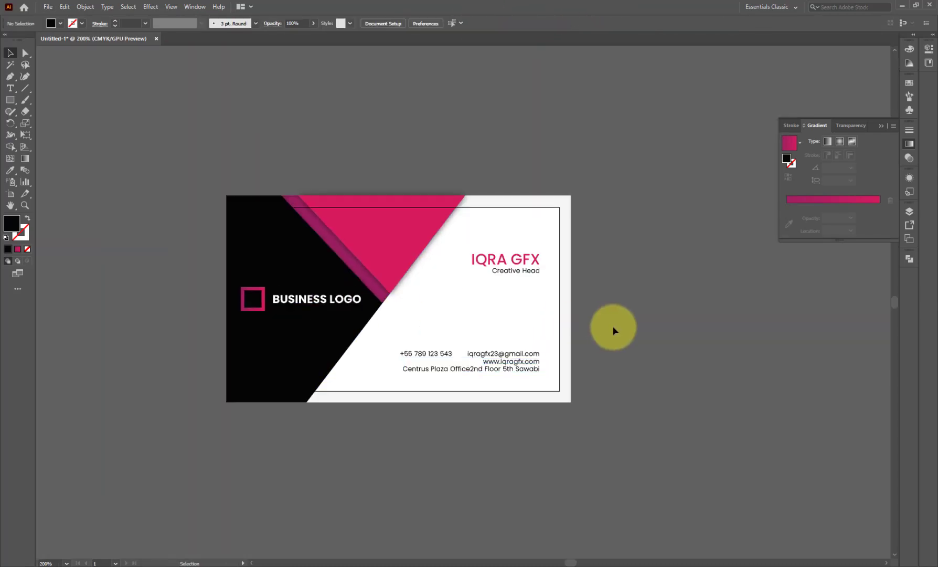
- Duplicate the entire card to its right
{"action": "key", "text": "ctrl+a"}
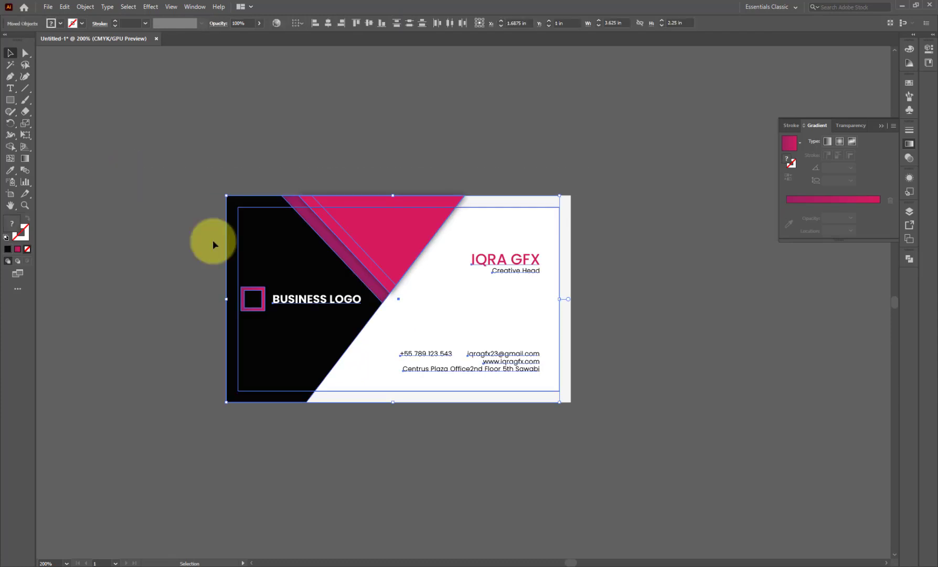
{"action": "left_click_drag", "start_coordinate": [284, 348], "coordinate": [617, 338]}
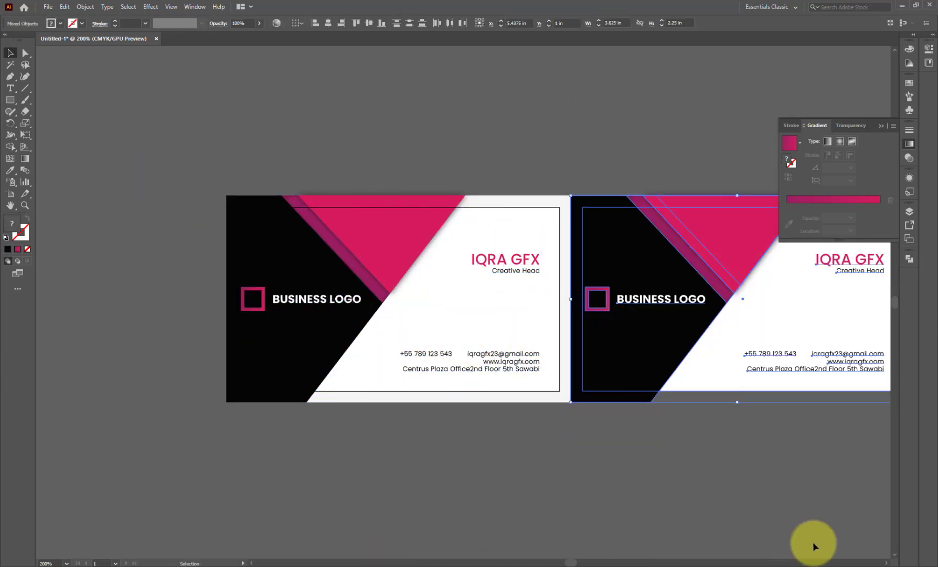
{"action": "left_click", "coordinate": [886, 563]}
- Move the website line above the e-mail address
{"action": "left_click", "coordinate": [604, 457]}
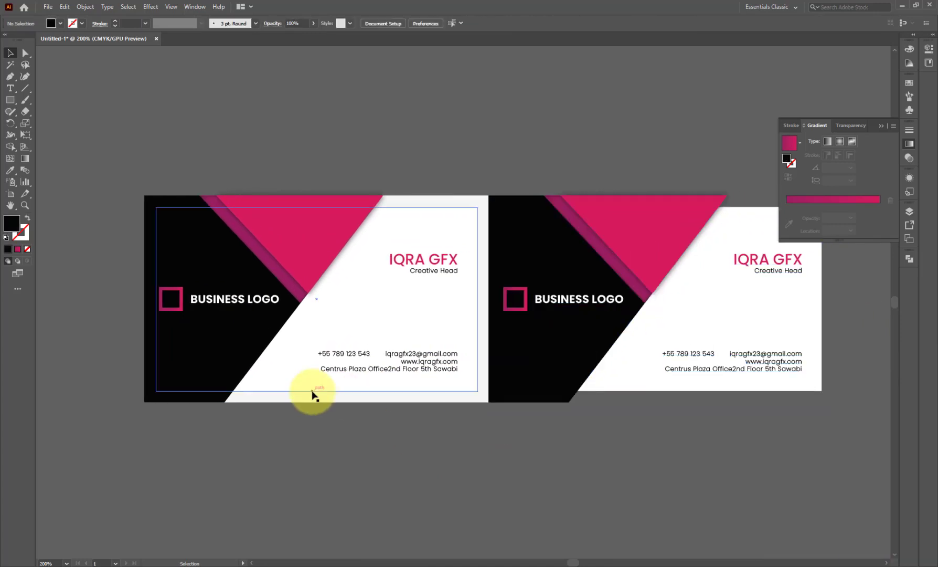
{"action": "scroll", "coordinate": [342, 384], "scroll_direction": "up", "scroll_amount": 2}
{"action": "left_click_drag", "start_coordinate": [481, 338], "coordinate": [480, 297]}
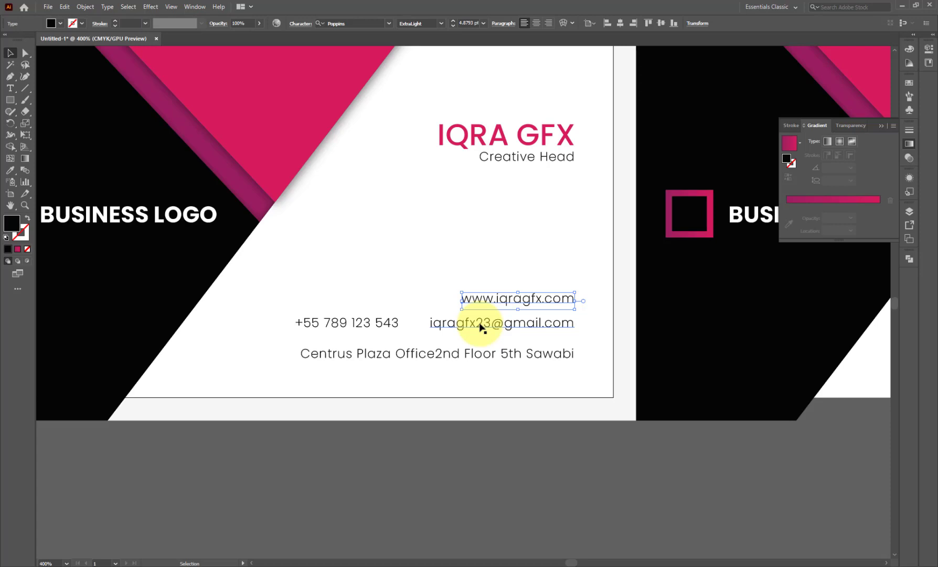
- Place the website beside the phone number, the e-mail below, and nudge the address down
{"action": "left_click_drag", "start_coordinate": [486, 325], "coordinate": [495, 342]}
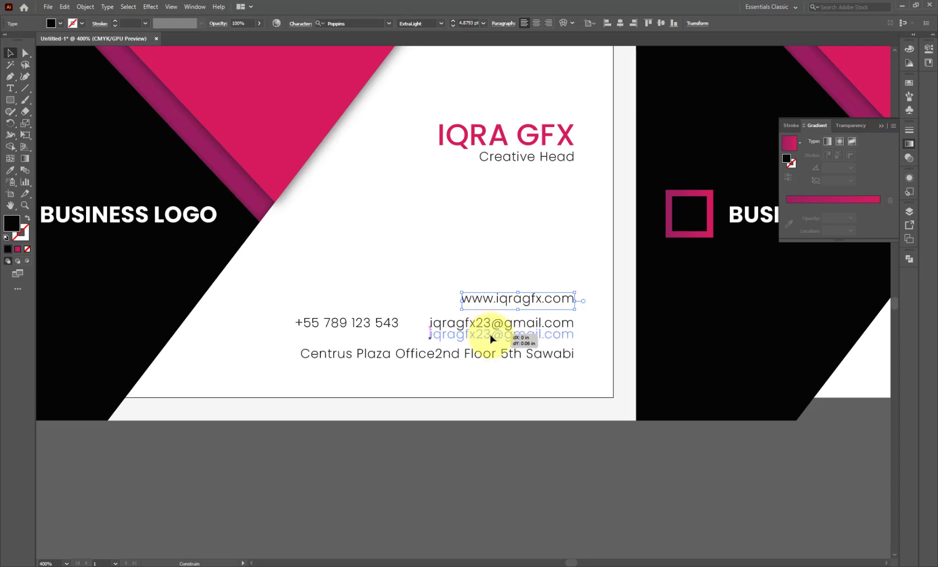
{"action": "left_click_drag", "start_coordinate": [509, 308], "coordinate": [507, 334]}
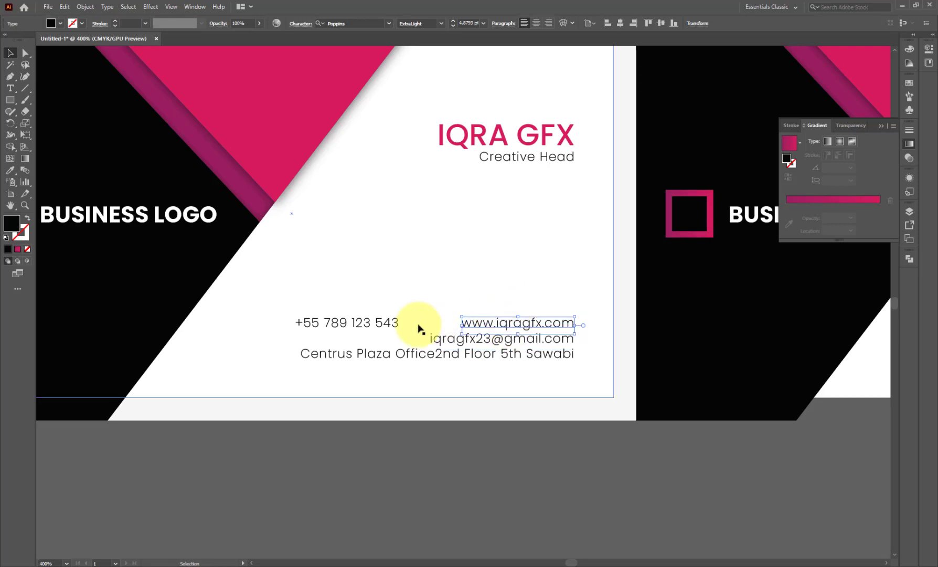
{"action": "left_click", "coordinate": [389, 323]}
{"action": "left_click", "coordinate": [413, 290]}
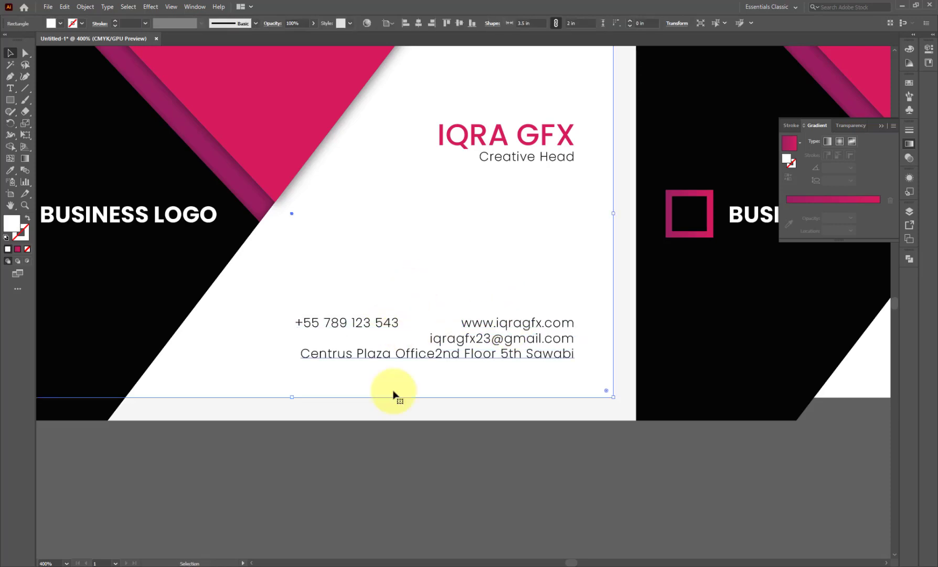
{"action": "left_click", "coordinate": [399, 451]}
{"action": "scroll", "coordinate": [399, 447], "scroll_direction": "down", "scroll_amount": 1}
{"action": "left_click_drag", "start_coordinate": [409, 385], "coordinate": [414, 394]}
{"action": "key", "text": "ctrl+z"}
{"action": "key", "text": "Down"}
{"action": "key", "text": "Down"}
{"action": "left_click", "coordinate": [427, 370]}
{"action": "key", "text": "Down"}
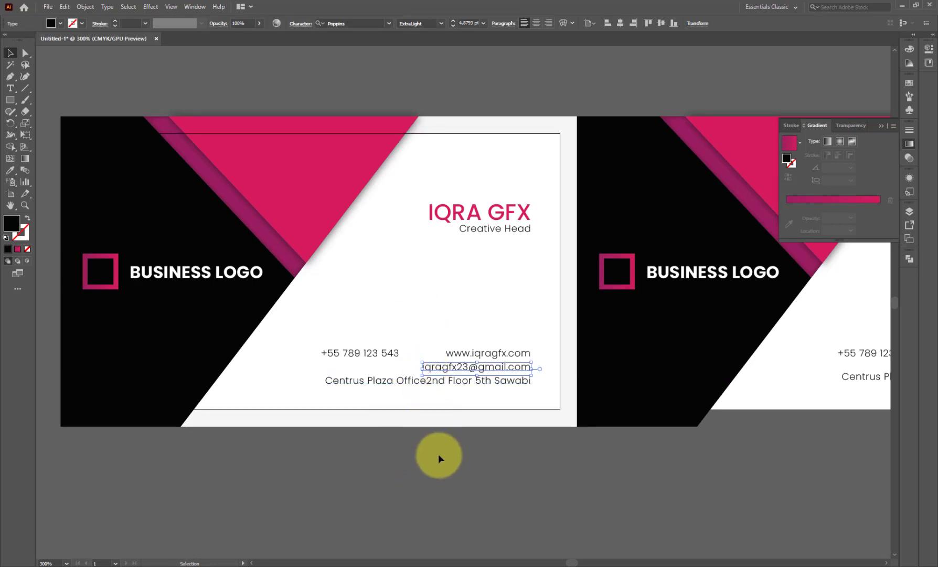
{"action": "left_click", "coordinate": [394, 355]}
{"action": "left_click", "coordinate": [466, 356], "text": "shift"}
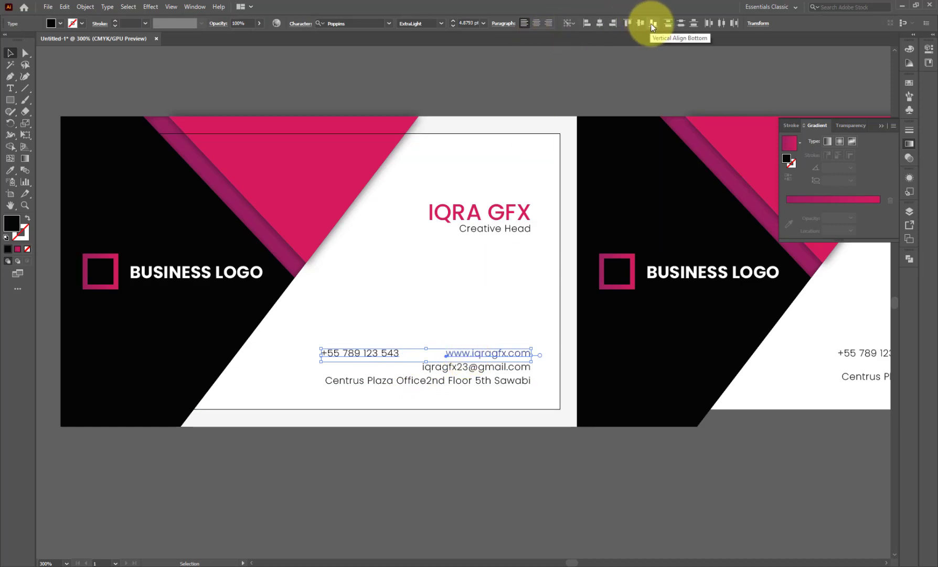
{"action": "left_click", "coordinate": [451, 496]}
- Delete the contact text from the second card
{"action": "scroll", "coordinate": [381, 411], "scroll_direction": "down", "scroll_amount": 1}
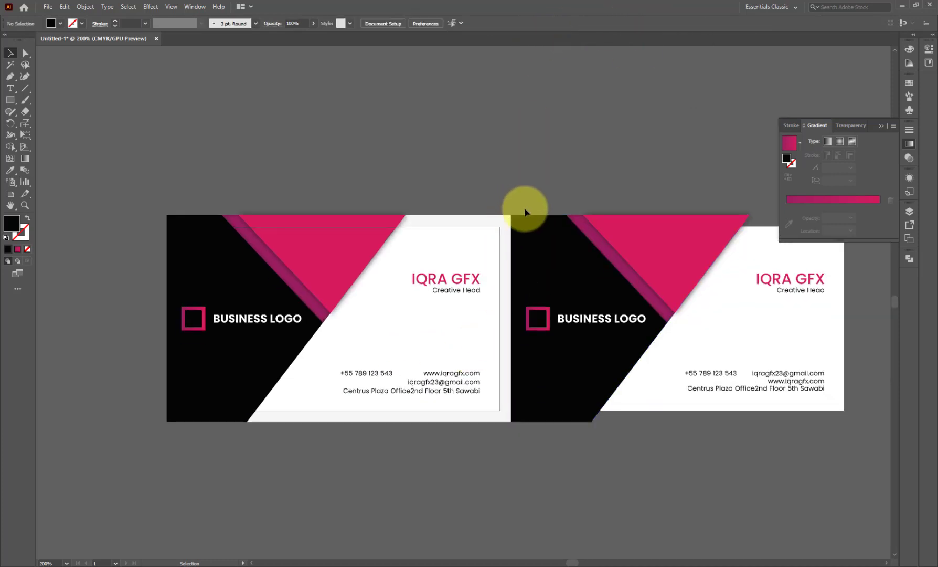
{"action": "left_click_drag", "start_coordinate": [807, 430], "coordinate": [709, 361]}
{"action": "left_click", "coordinate": [674, 401], "text": "shift"}
{"action": "key", "text": "Delete"}
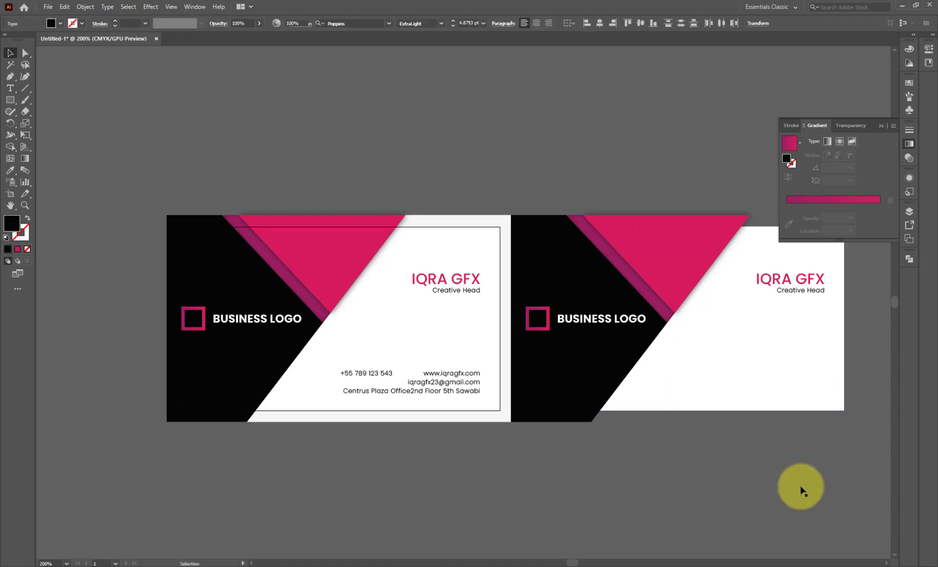
- Delete Creative Head, the name, BUSINESS LOGO and the logo square from the second card
{"action": "left_click", "coordinate": [794, 291]}
{"action": "key", "text": "Delete"}
{"action": "left_click", "coordinate": [791, 283]}
{"action": "key", "text": "Delete"}
{"action": "left_click", "coordinate": [562, 323]}
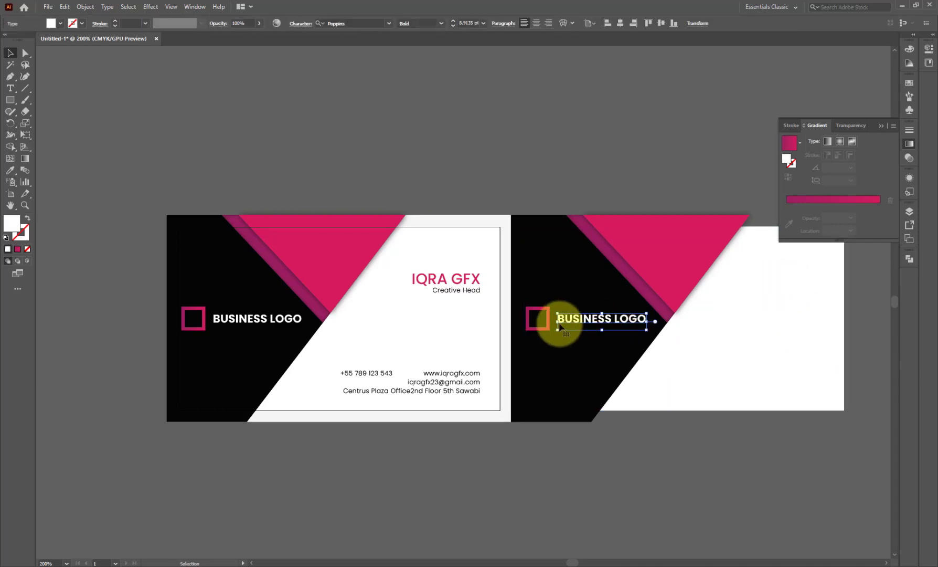
{"action": "key", "text": "Delete"}
{"action": "left_click", "coordinate": [548, 326]}
{"action": "key", "text": "Delete"}
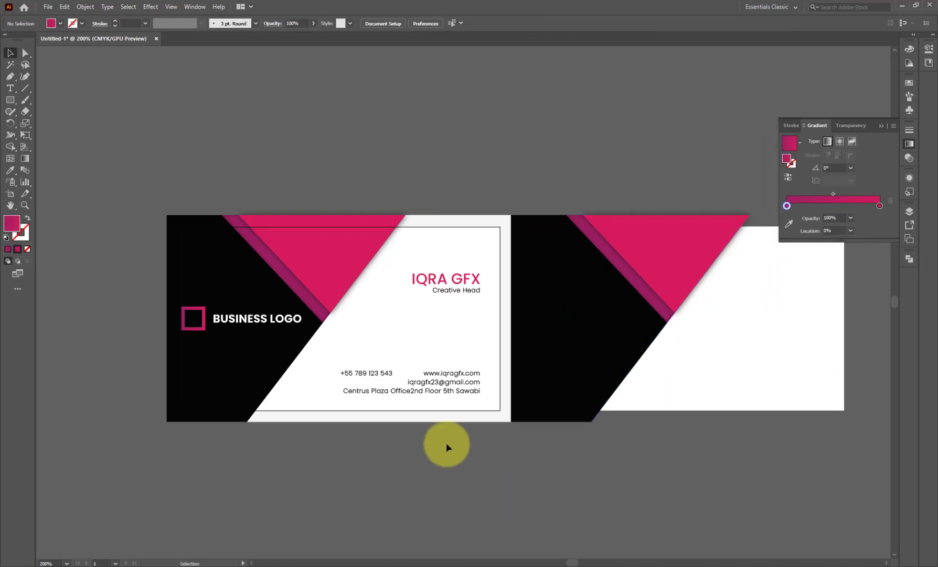
{"action": "scroll", "coordinate": [410, 427], "scroll_direction": "up", "scroll_amount": 1}
- Move the QR code left and Image Trace the envelope, pin, globe, WhatsApp and QR images
{"action": "scroll", "coordinate": [415, 431], "scroll_direction": "down", "scroll_amount": 5}
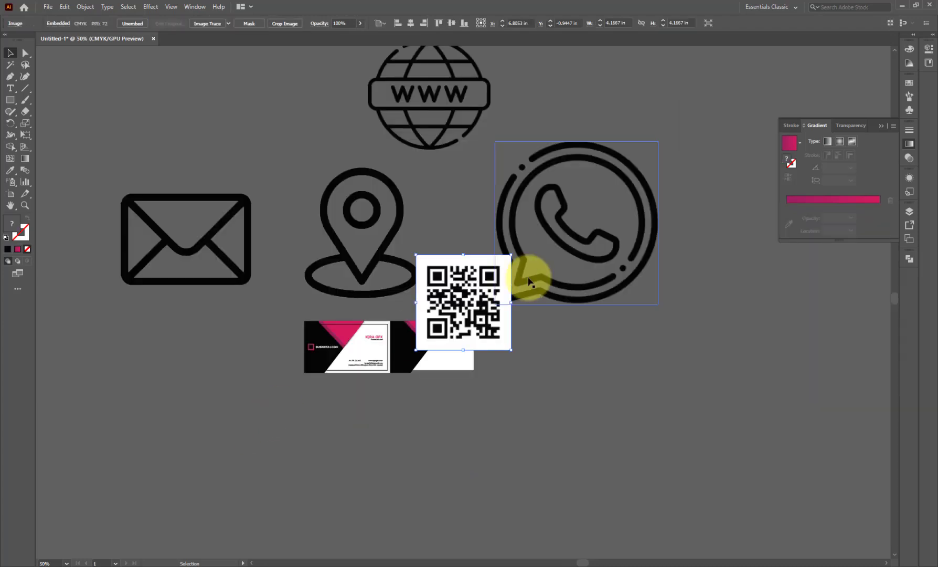
{"action": "left_click_drag", "start_coordinate": [464, 313], "coordinate": [187, 410]}
{"action": "left_click", "coordinate": [247, 191]}
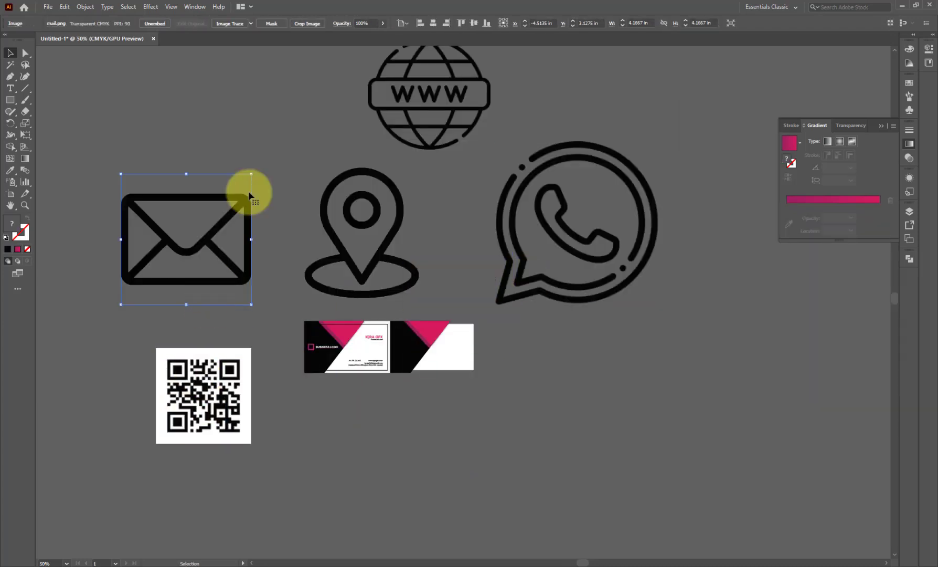
{"action": "left_click", "coordinate": [223, 25]}
{"action": "left_click", "coordinate": [234, 55]}
{"action": "left_click", "coordinate": [235, 23]}
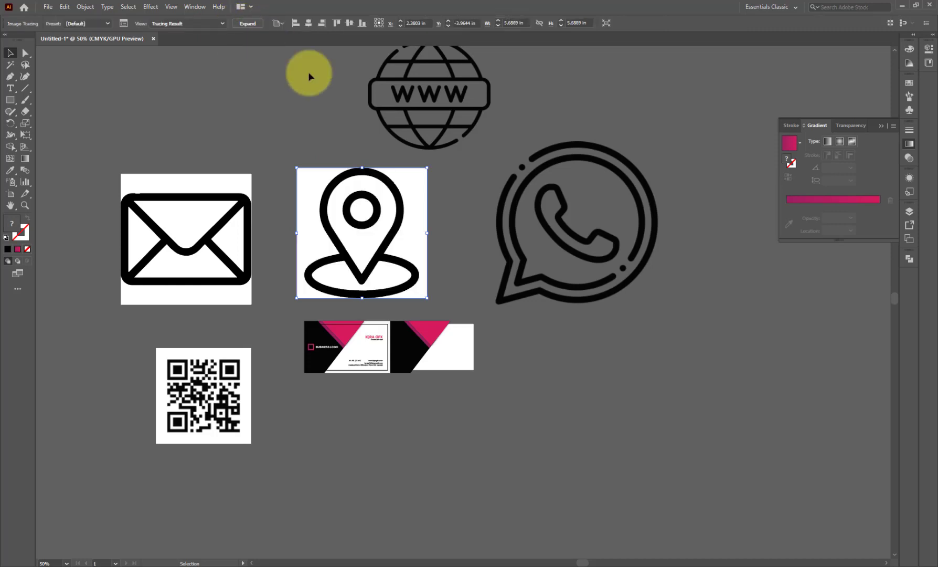
{"action": "left_click", "coordinate": [390, 94]}
{"action": "left_click", "coordinate": [251, 27]}
{"action": "left_click", "coordinate": [603, 182]}
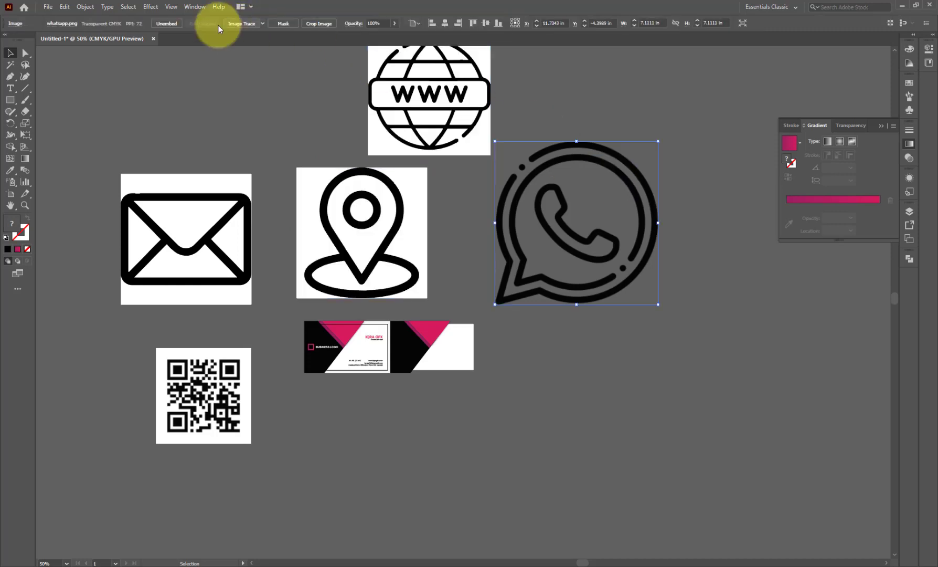
{"action": "left_click", "coordinate": [220, 24]}
{"action": "left_click", "coordinate": [215, 389]}
{"action": "left_click", "coordinate": [220, 24]}
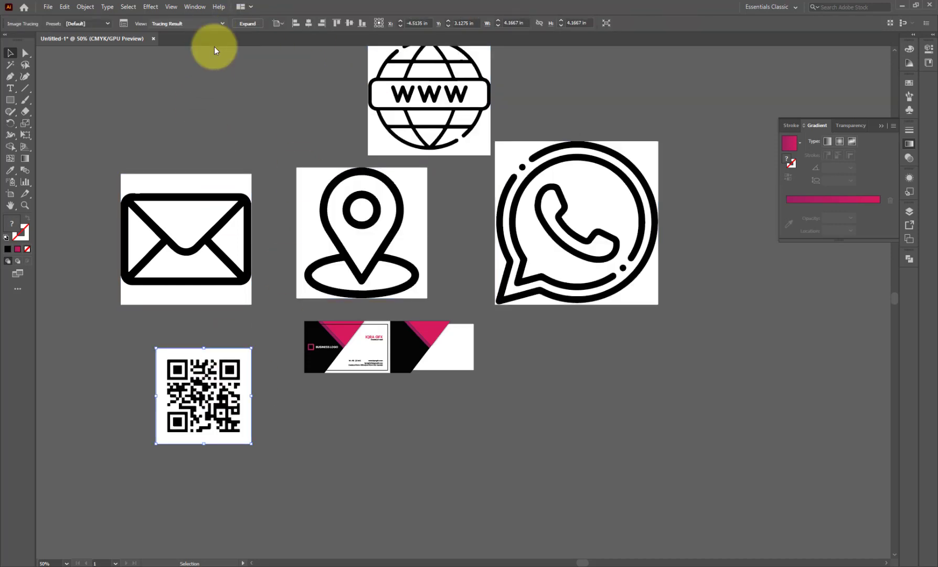
- Select all five tracings and Expand them into editable paths
{"action": "right_click", "coordinate": [234, 303]}
{"action": "key", "text": "Escape"}
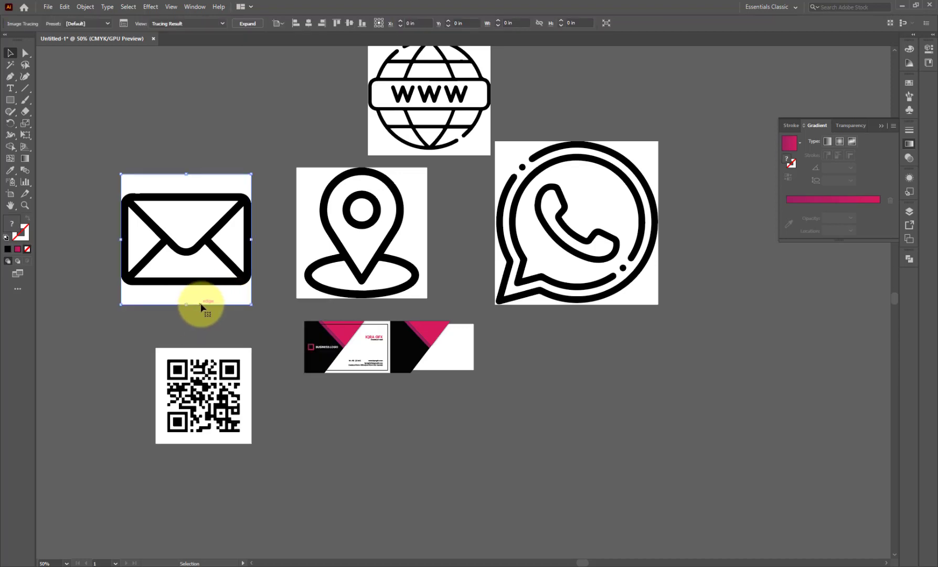
{"action": "key", "text": "Delete"}
{"action": "key", "text": "ctrl+z"}
{"action": "right_click", "coordinate": [201, 302]}
{"action": "left_click", "coordinate": [258, 178]}
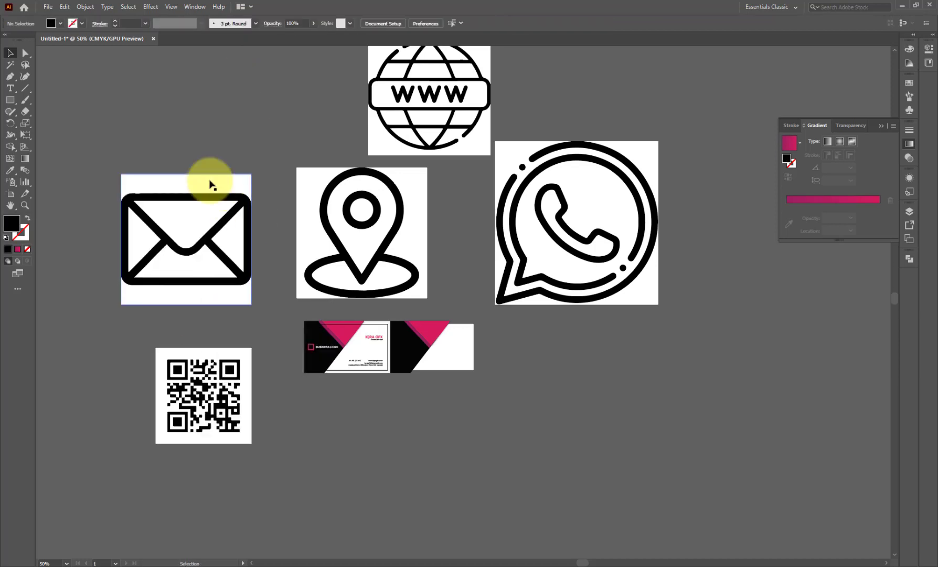
{"action": "left_click_drag", "start_coordinate": [226, 144], "coordinate": [595, 229]}
{"action": "left_click", "coordinate": [217, 382], "text": "shift"}
{"action": "left_click", "coordinate": [254, 25]}
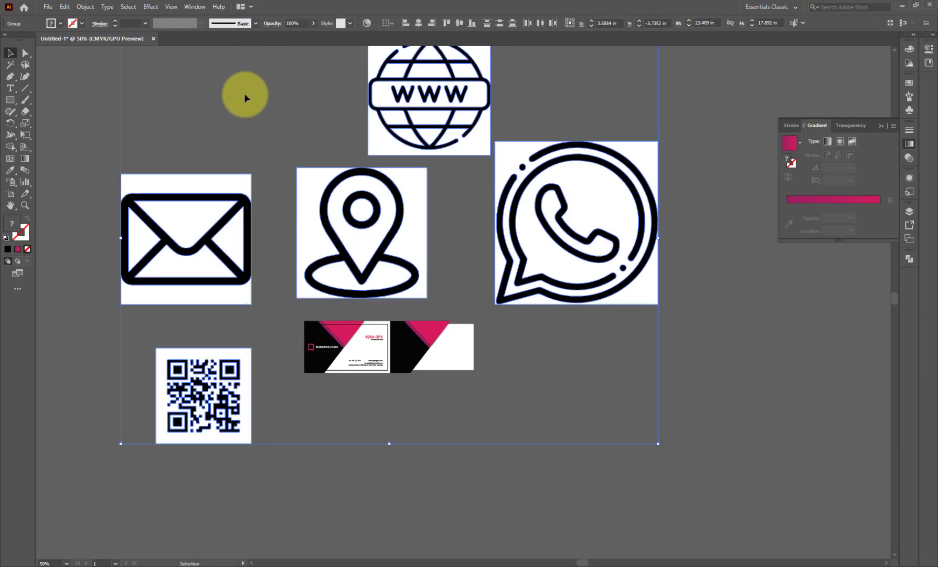
- Select every white background with the Magic Wand and delete them
{"action": "left_click", "coordinate": [244, 93]}
{"action": "left_click", "coordinate": [12, 65]}
{"action": "left_click", "coordinate": [391, 141]}
{"action": "key", "text": "Delete"}
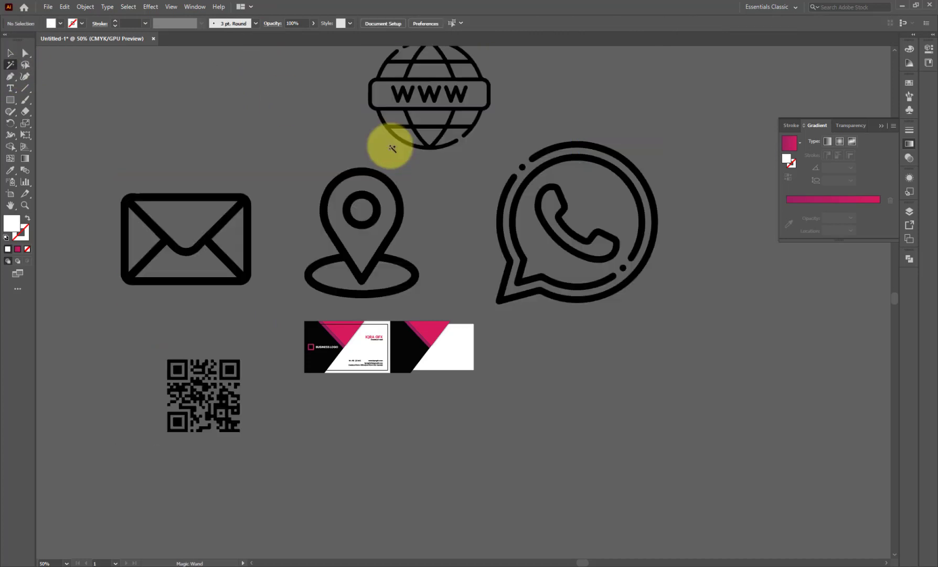
- Resize the envelope icon to 1 in wide
{"action": "left_click", "coordinate": [10, 53]}
{"action": "left_click", "coordinate": [205, 243]}
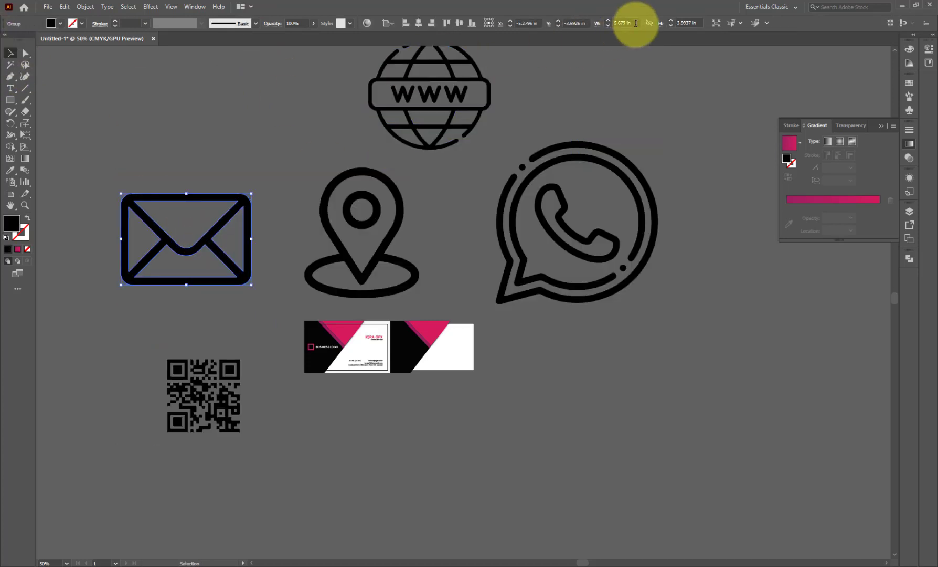
{"action": "left_click_drag", "start_coordinate": [636, 24], "coordinate": [559, 24]}
{"action": "type", "text": "1"}
{"action": "key", "text": "Return"}
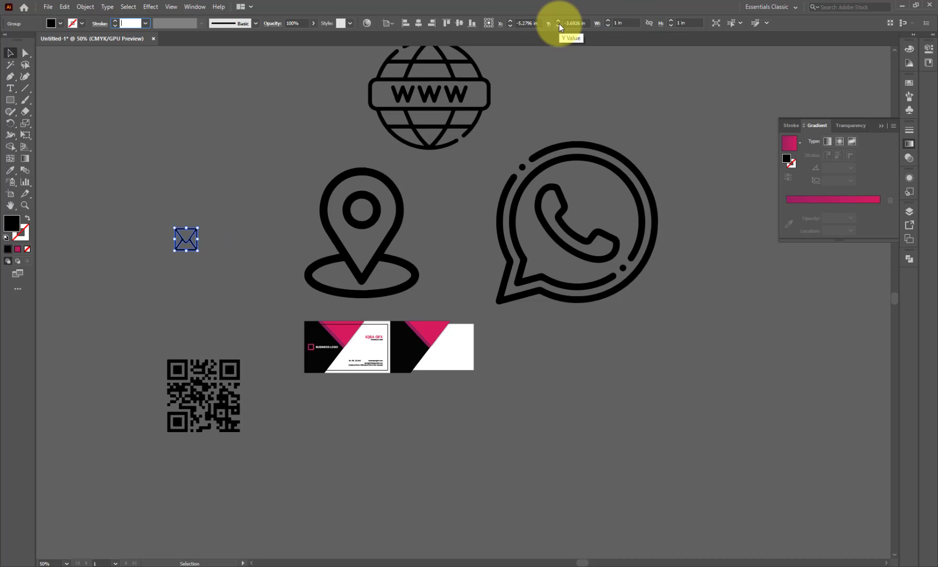
{"action": "key", "text": "ctrl+z"}
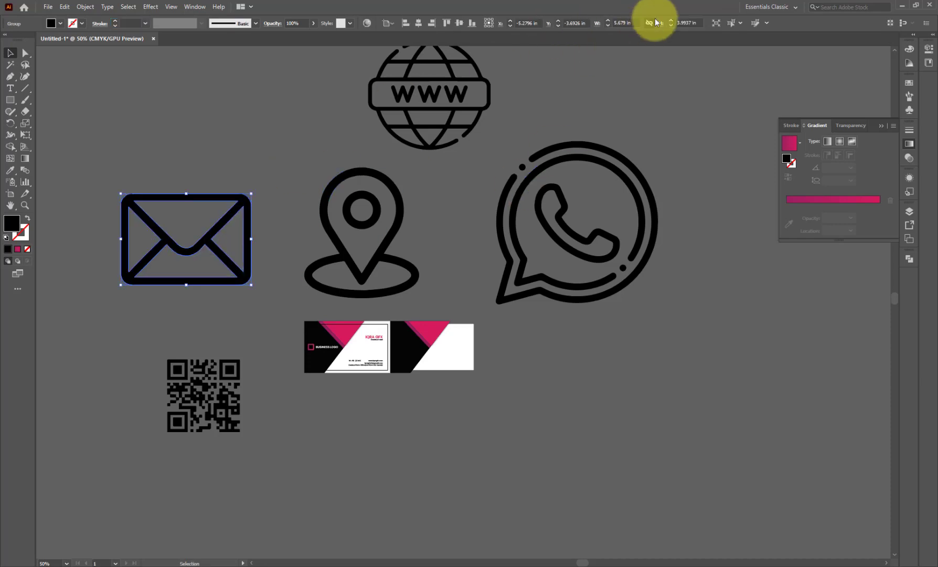
{"action": "left_click_drag", "start_coordinate": [635, 23], "coordinate": [595, 23]}
{"action": "type", "text": "1"}
{"action": "key", "text": "Tab"}
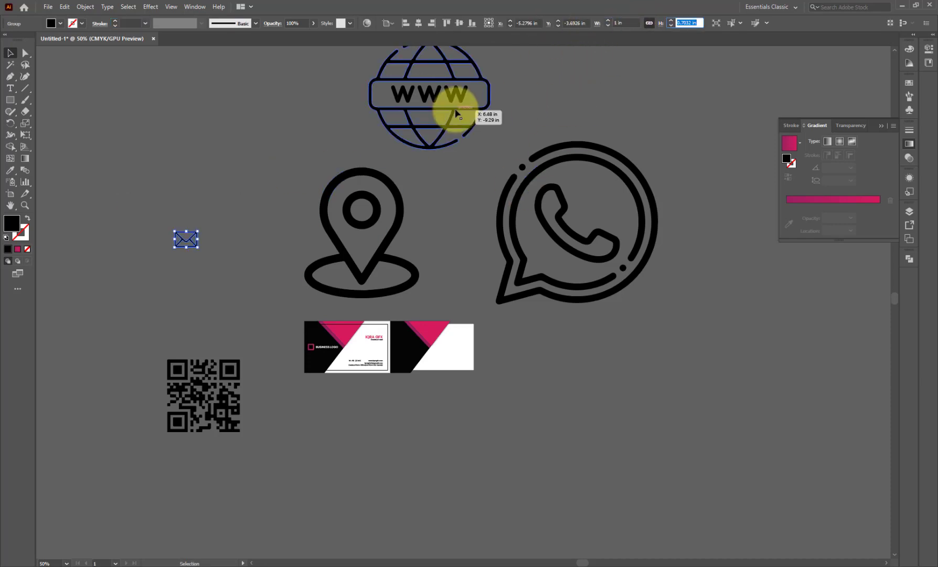
- Resize the globe, pin and WhatsApp icons to 1 in wide each
{"action": "left_click", "coordinate": [455, 113]}
{"action": "left_click", "coordinate": [636, 23]}
{"action": "type", "text": "1"}
{"action": "key", "text": "Return"}
{"action": "left_click", "coordinate": [377, 193]}
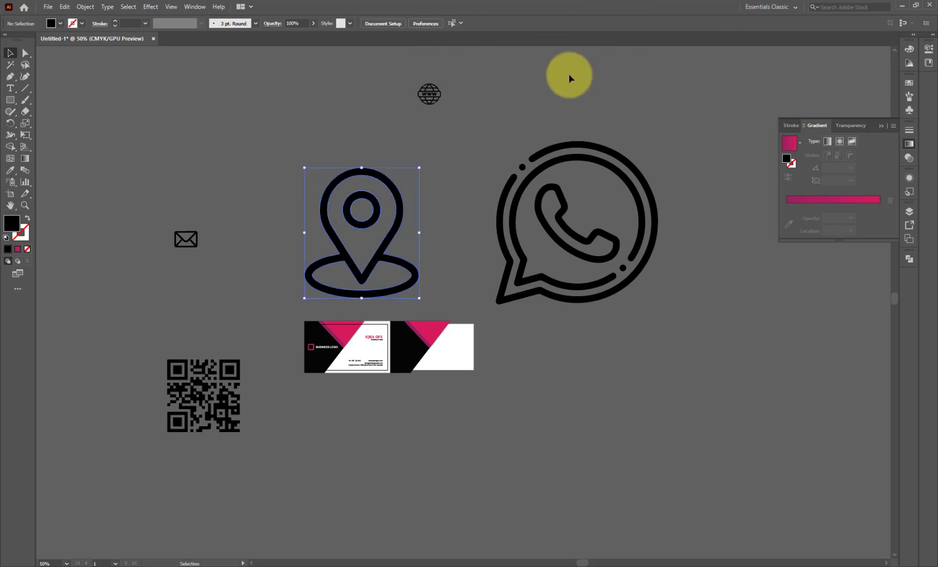
{"action": "left_click_drag", "start_coordinate": [627, 23], "coordinate": [559, 22]}
{"action": "type", "text": "1"}
{"action": "key", "text": "Return"}
{"action": "left_click", "coordinate": [606, 143]}
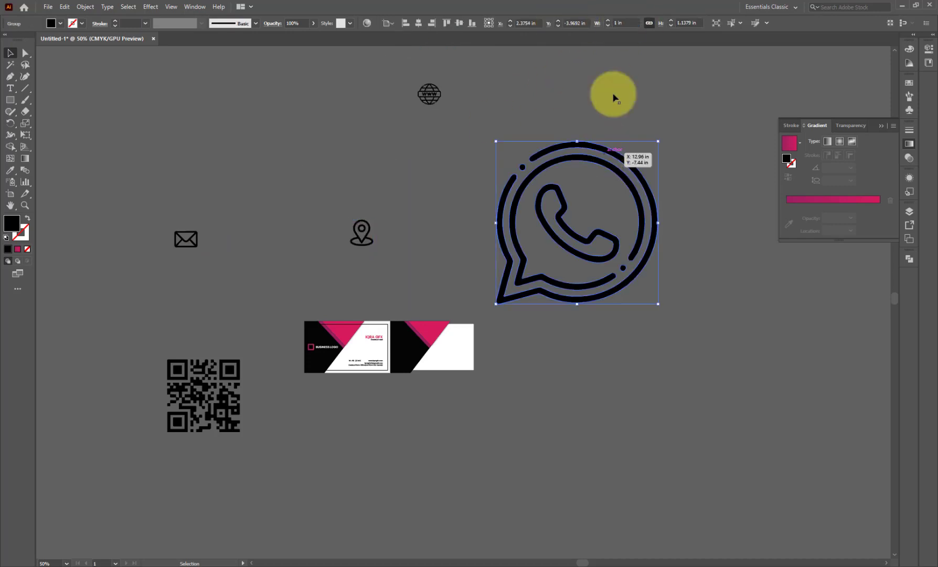
{"action": "left_click_drag", "start_coordinate": [635, 22], "coordinate": [602, 23]}
{"action": "type", "text": "1"}
{"action": "key", "text": "Return"}
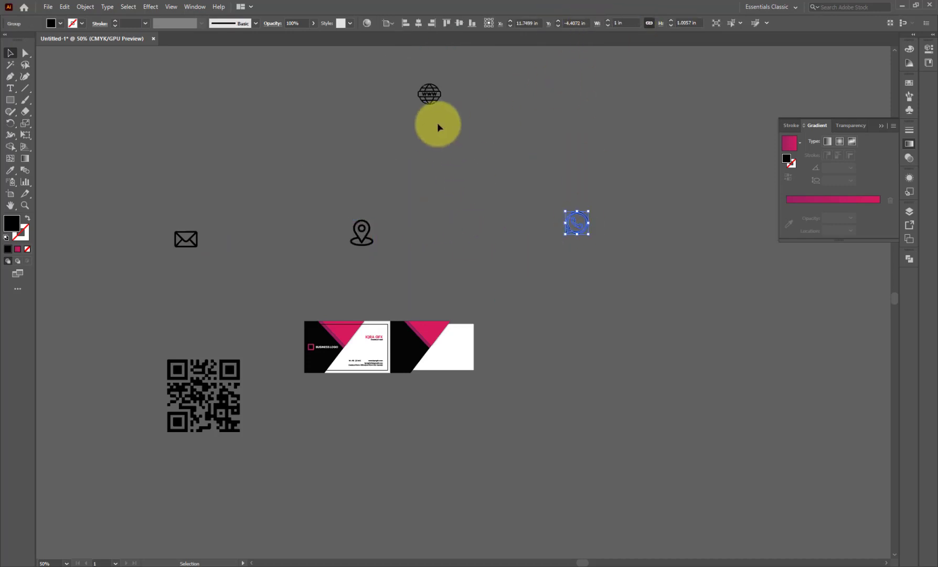
- Arrange the globe, pin and envelope in a row beside the WhatsApp icon below the cards
{"action": "left_click_drag", "start_coordinate": [443, 105], "coordinate": [555, 232]}
{"action": "left_click_drag", "start_coordinate": [368, 243], "coordinate": [517, 230]}
{"action": "left_click_drag", "start_coordinate": [188, 241], "coordinate": [486, 222]}
{"action": "left_click_drag", "start_coordinate": [386, 176], "coordinate": [588, 244]}
{"action": "left_click_drag", "start_coordinate": [475, 221], "coordinate": [339, 395]}
{"action": "scroll", "coordinate": [375, 407], "scroll_direction": "up", "scroll_amount": 3}
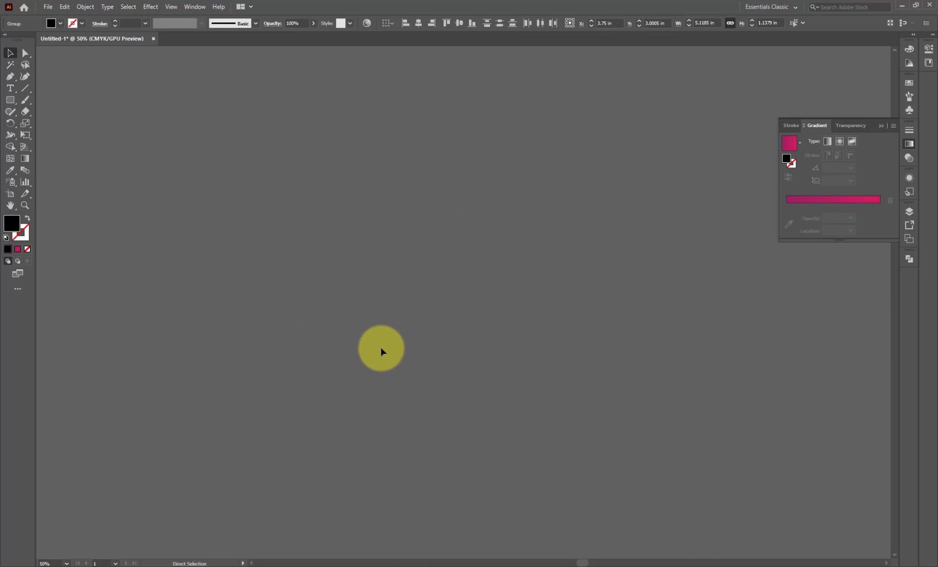
- Shrink the envelope icon to text size and place it beside the email address
{"action": "key", "text": "ctrl+0"}
{"action": "scroll", "coordinate": [390, 347], "scroll_direction": "down", "scroll_amount": 6}
{"action": "left_click", "coordinate": [423, 465]}
{"action": "scroll", "coordinate": [412, 407], "scroll_direction": "up", "scroll_amount": 4}
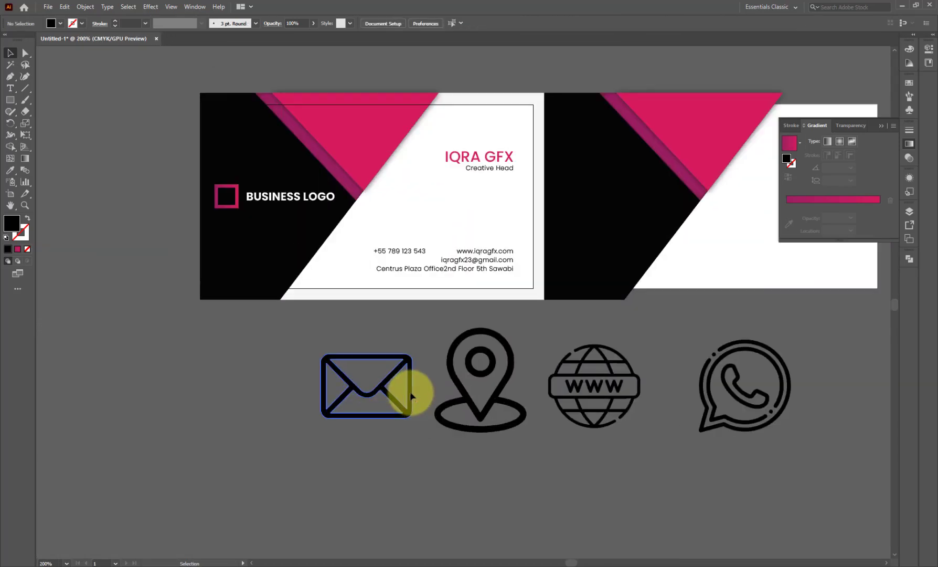
{"action": "left_click_drag", "start_coordinate": [410, 390], "coordinate": [588, 247]}
{"action": "scroll", "coordinate": [587, 247], "scroll_direction": "up", "scroll_amount": 2}
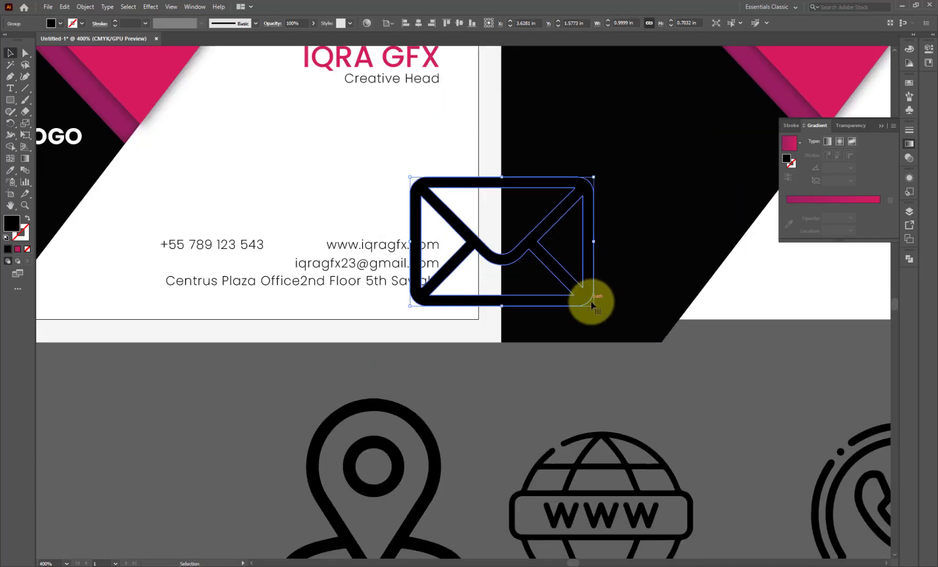
{"action": "left_click_drag", "start_coordinate": [591, 299], "coordinate": [463, 247]}
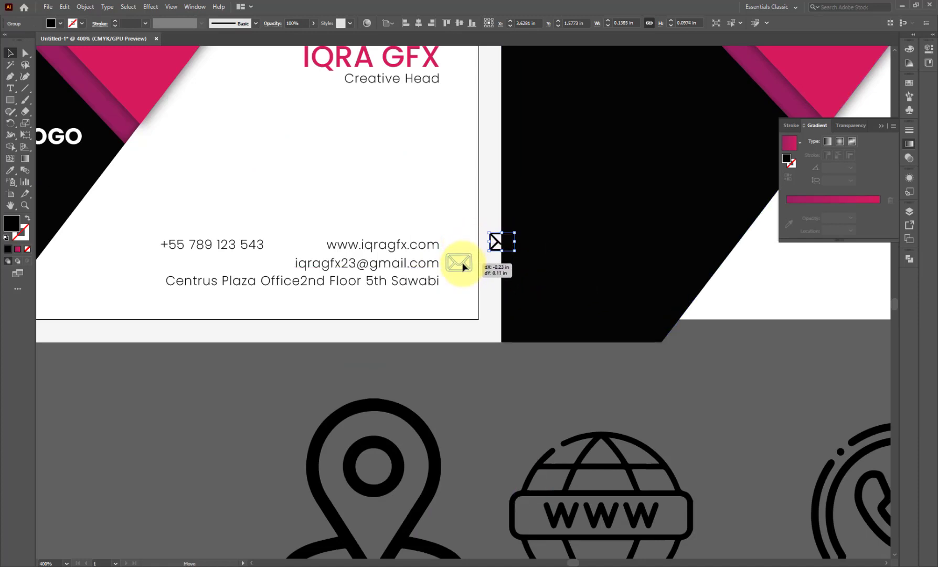
{"action": "left_click_drag", "start_coordinate": [463, 267], "coordinate": [464, 266]}
- Shrink the location pin and place it beside the address line, resizing the envelope to match
{"action": "left_click", "coordinate": [413, 421]}
{"action": "scroll", "coordinate": [408, 315], "scroll_direction": "down", "scroll_amount": 2}
{"action": "left_click_drag", "start_coordinate": [437, 461], "coordinate": [421, 423]}
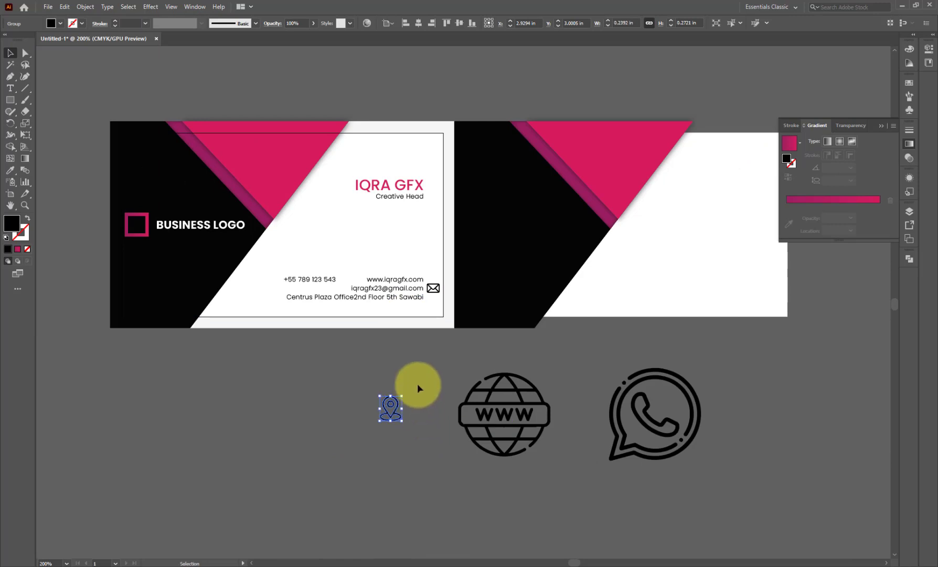
{"action": "scroll", "coordinate": [408, 404], "scroll_direction": "up", "scroll_amount": 2}
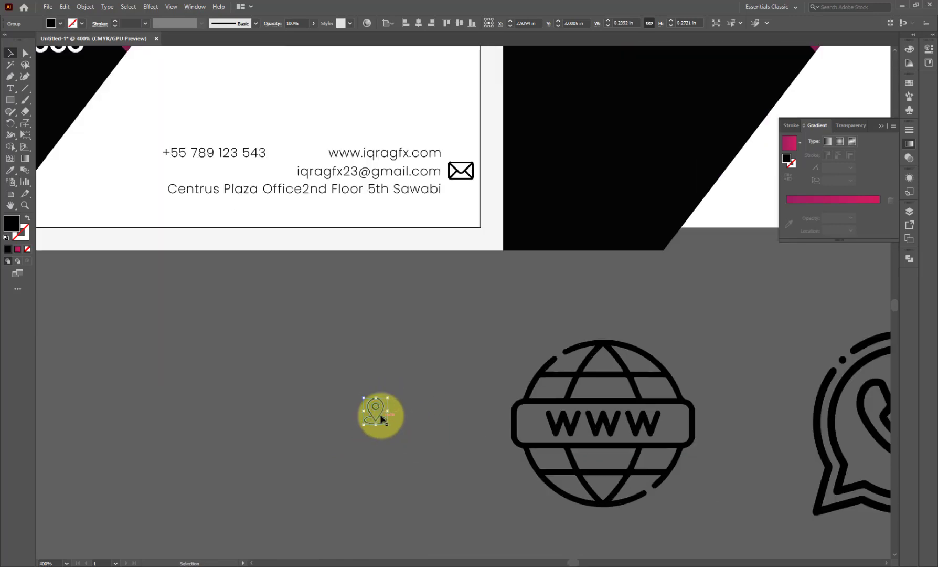
{"action": "left_click_drag", "start_coordinate": [462, 196], "coordinate": [462, 196]}
{"action": "scroll", "coordinate": [472, 184], "scroll_direction": "up", "scroll_amount": 3}
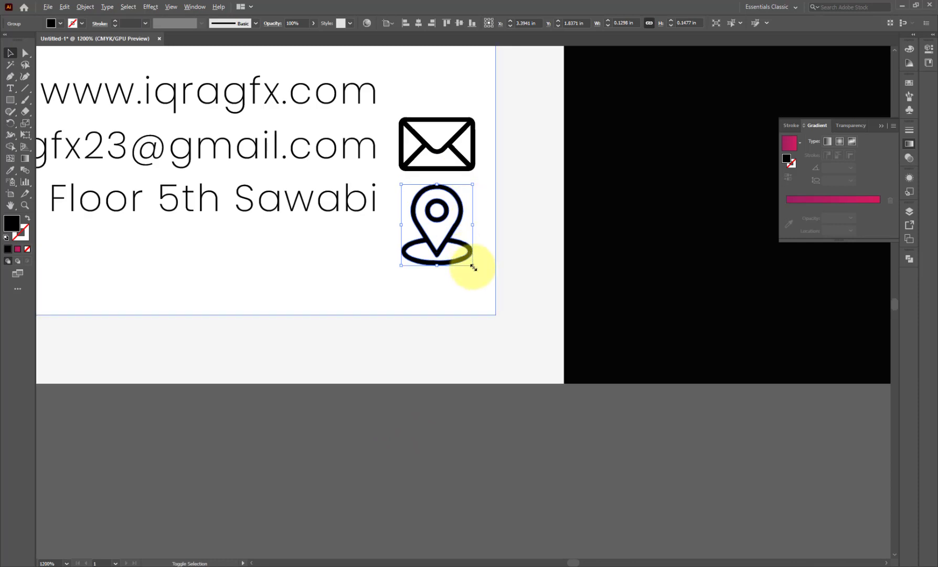
{"action": "left_click_drag", "start_coordinate": [473, 266], "coordinate": [453, 241]}
{"action": "left_click", "coordinate": [455, 171]}
{"action": "left_click_drag", "start_coordinate": [475, 171], "coordinate": [460, 159]}
{"action": "left_click_drag", "start_coordinate": [438, 216], "coordinate": [438, 199]}
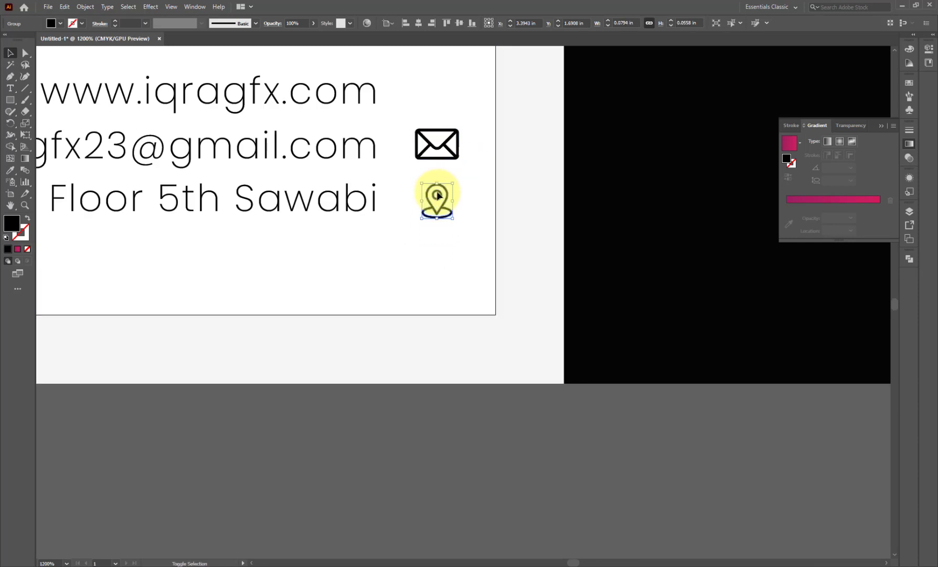
{"action": "scroll", "coordinate": [423, 158], "scroll_direction": "down", "scroll_amount": 2}
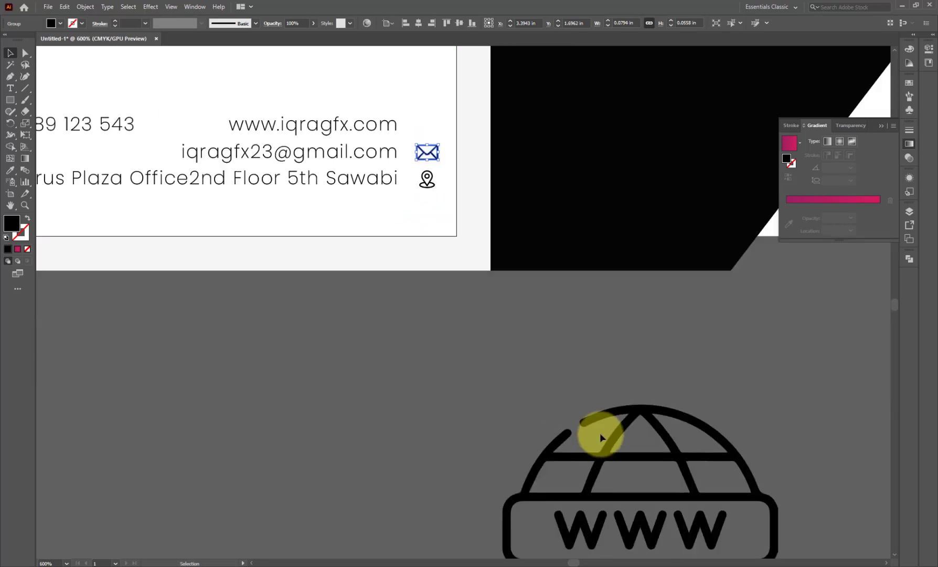
{"action": "left_click_drag", "start_coordinate": [600, 432], "coordinate": [407, 150]}
{"action": "left_click_drag", "start_coordinate": [582, 360], "coordinate": [481, 258]}
{"action": "left_click_drag", "start_coordinate": [456, 251], "coordinate": [435, 125]}
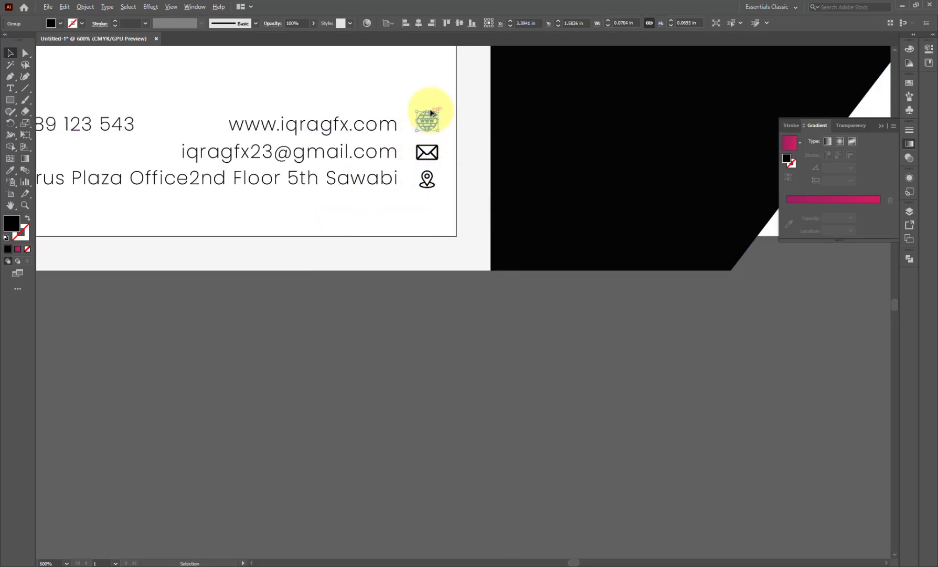
{"action": "scroll", "coordinate": [435, 111], "scroll_direction": "up", "scroll_amount": 2}
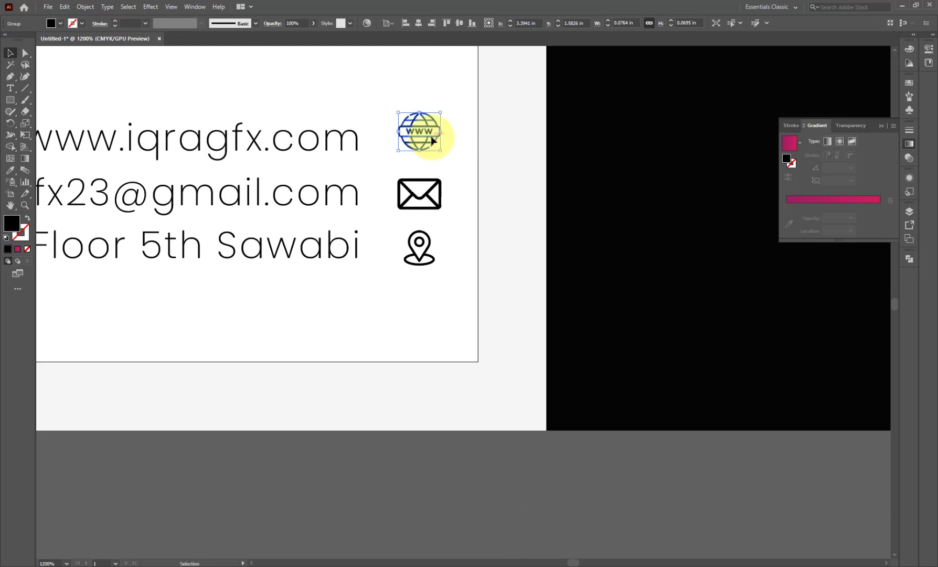
{"action": "left_click", "coordinate": [437, 193], "text": "shift"}
{"action": "left_click", "coordinate": [429, 242], "text": "shift"}
{"action": "left_click_drag", "start_coordinate": [429, 242], "coordinate": [413, 243]}
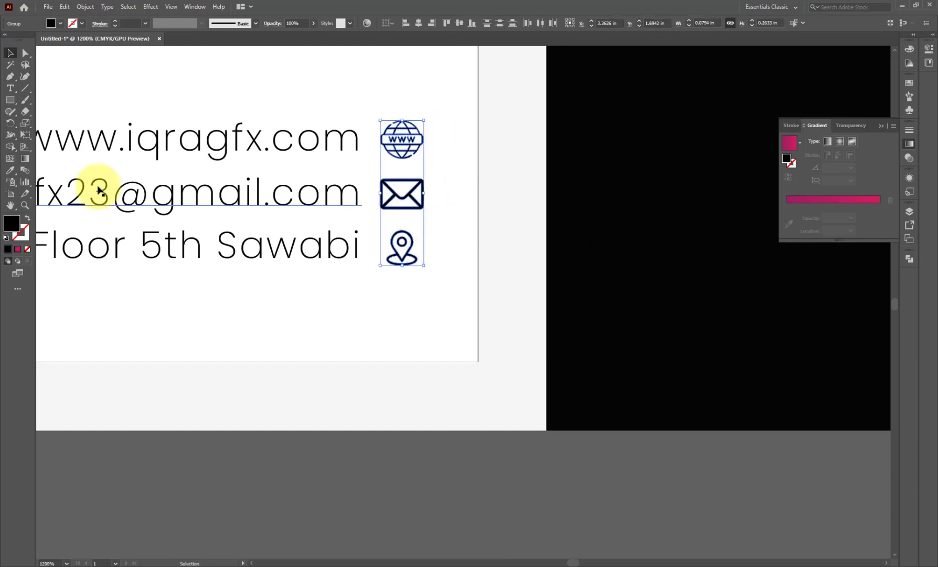
{"action": "scroll", "coordinate": [304, 324], "scroll_direction": "down", "scroll_amount": 5}
{"action": "left_click", "coordinate": [14, 174]}
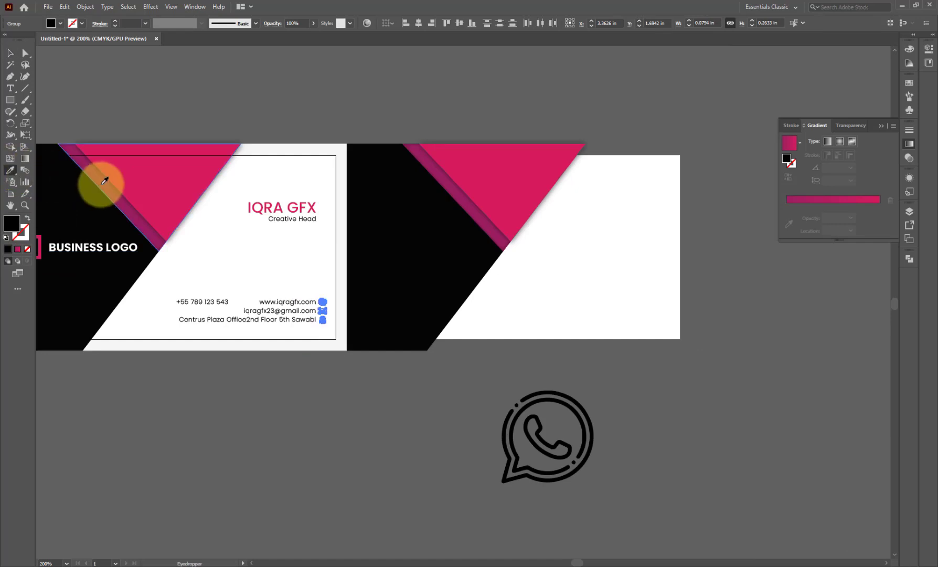
- Give the pin, envelope and globe icons the magenta triangle's colour
{"action": "left_click", "coordinate": [119, 182]}
{"action": "left_click", "coordinate": [10, 53]}
{"action": "left_click", "coordinate": [94, 98]}
{"action": "scroll", "coordinate": [213, 315], "scroll_direction": "up", "scroll_amount": 1}
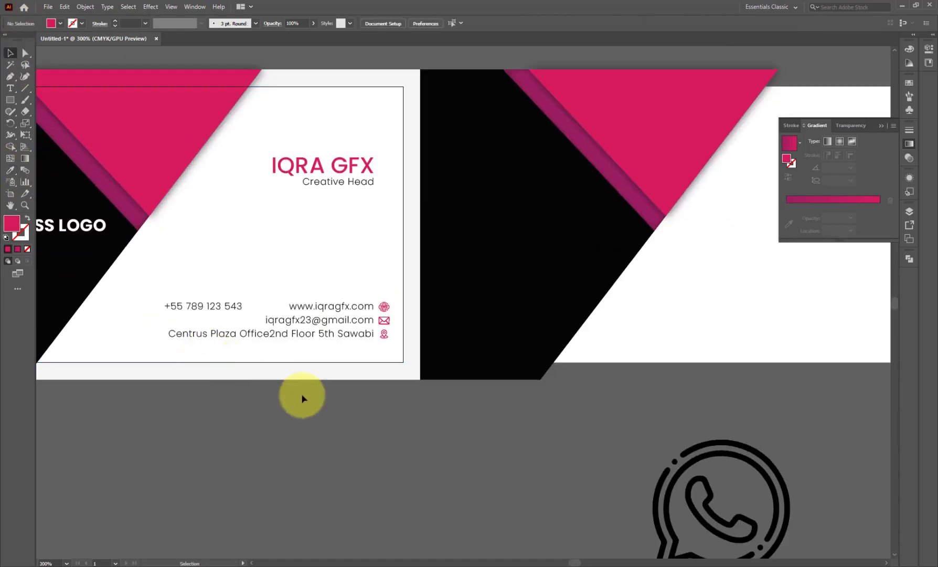
{"action": "scroll", "coordinate": [394, 345], "scroll_direction": "up", "scroll_amount": 2}
{"action": "scroll", "coordinate": [394, 345], "scroll_direction": "down", "scroll_amount": 2}
- Shrink the WhatsApp icon to contact-icon size and move the phone number into the contact column
{"action": "left_click_drag", "start_coordinate": [660, 455], "coordinate": [187, 212]}
{"action": "left_click_drag", "start_coordinate": [321, 319], "coordinate": [367, 310]}
{"action": "scroll", "coordinate": [388, 291], "scroll_direction": "up", "scroll_amount": 6}
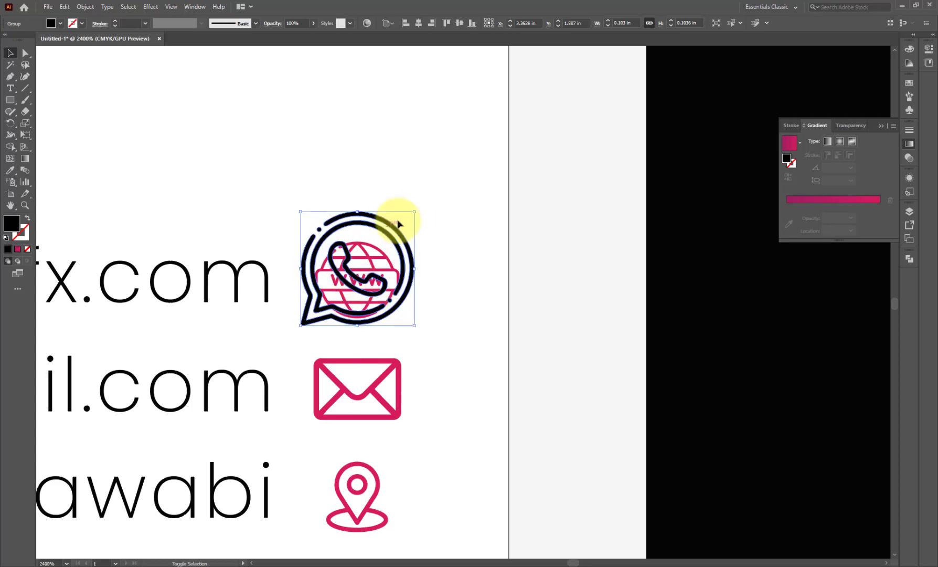
{"action": "left_click_drag", "start_coordinate": [414, 212], "coordinate": [386, 241]}
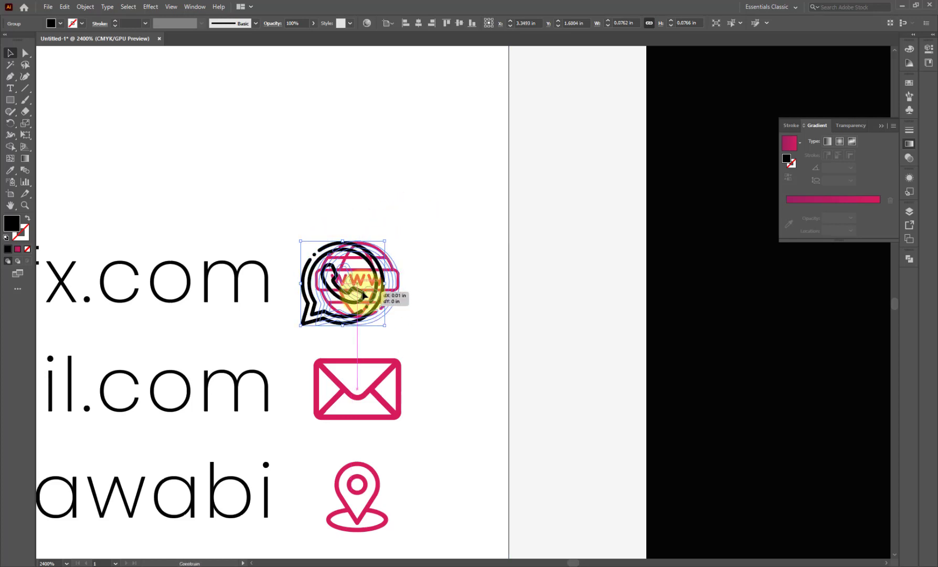
{"action": "left_click_drag", "start_coordinate": [359, 295], "coordinate": [359, 296]}
{"action": "scroll", "coordinate": [359, 295], "scroll_direction": "down", "scroll_amount": 4}
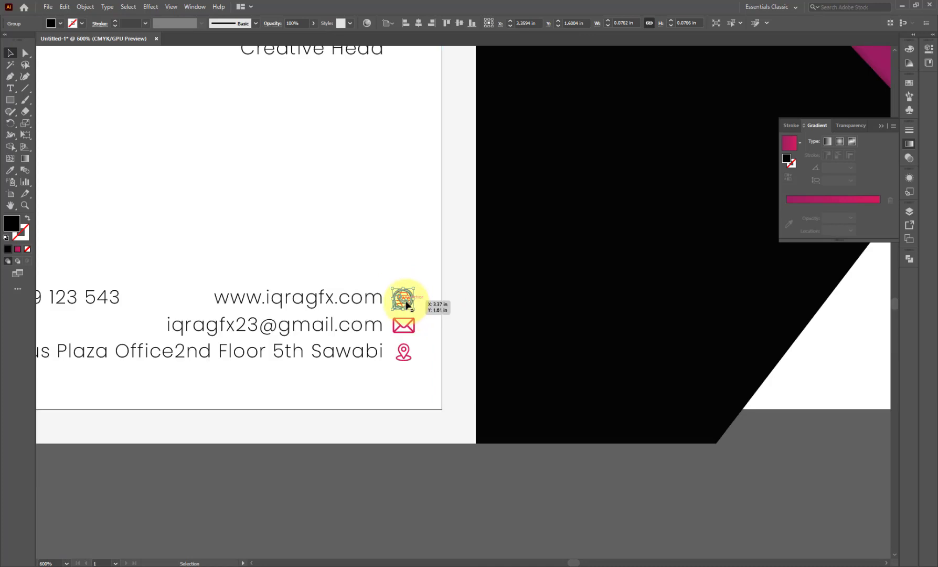
{"action": "scroll", "coordinate": [344, 332], "scroll_direction": "down", "scroll_amount": 2}
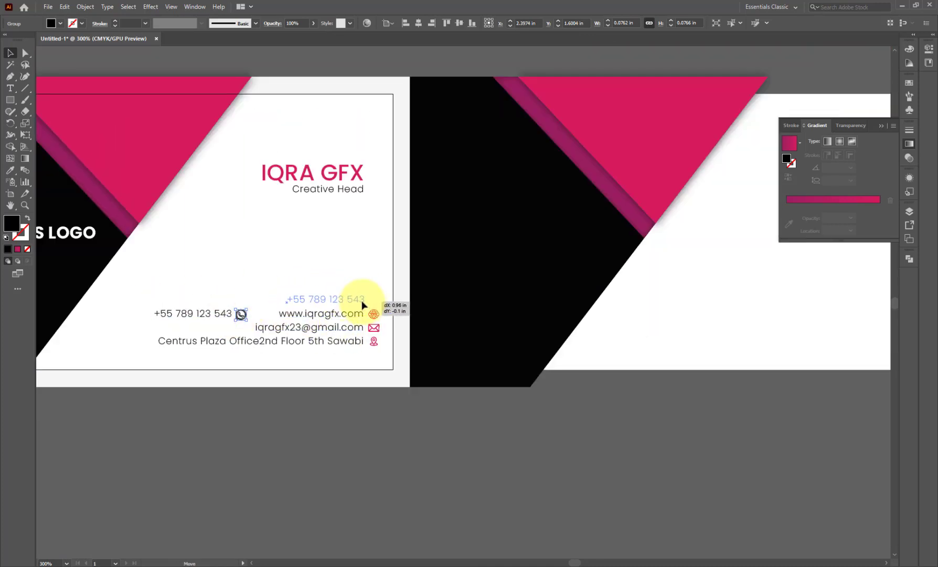
{"action": "left_click_drag", "start_coordinate": [362, 303], "coordinate": [374, 322]}
{"action": "scroll", "coordinate": [370, 297], "scroll_direction": "up", "scroll_amount": 5}
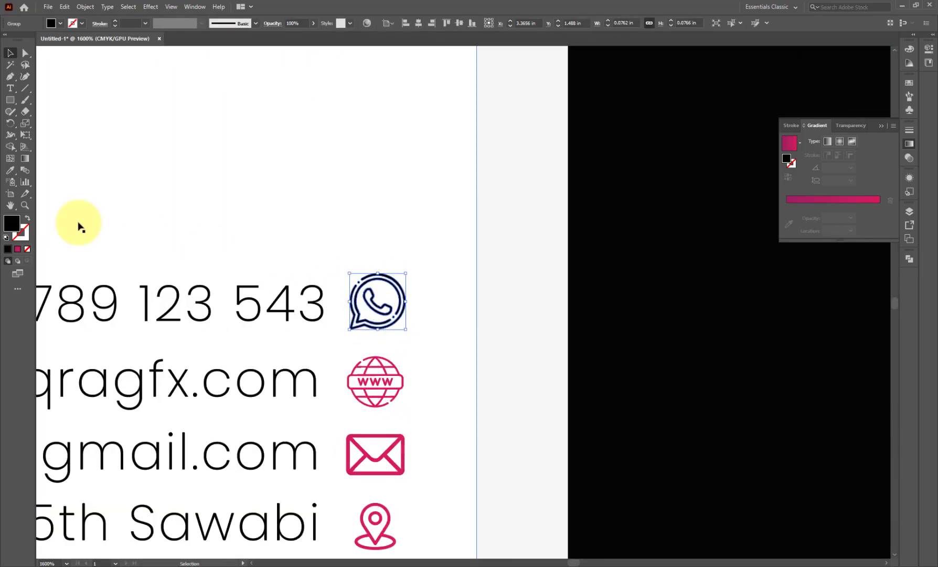
- Colour the WhatsApp icon with the globe's magenta
{"action": "left_click", "coordinate": [10, 170]}
{"action": "left_click", "coordinate": [390, 383]}
{"action": "left_click", "coordinate": [10, 54]}
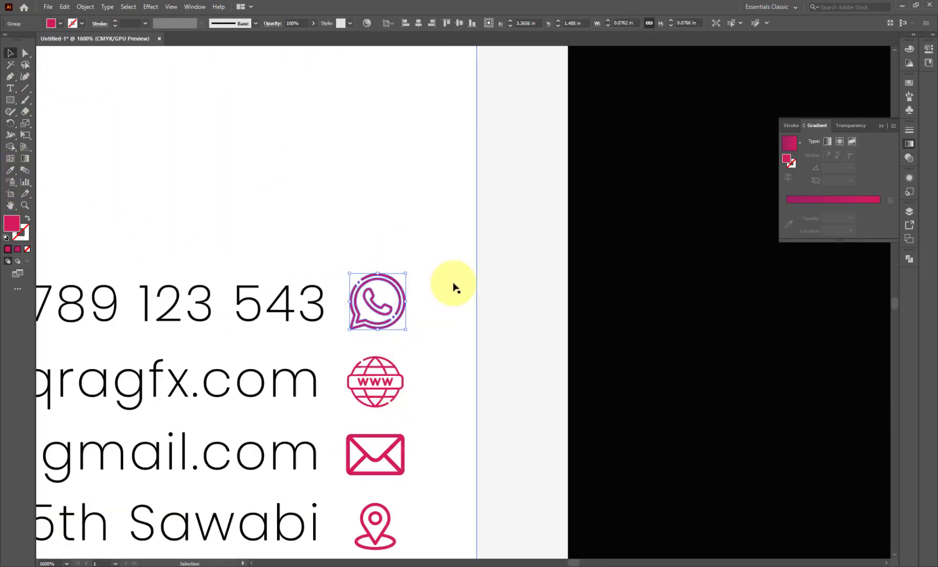
- Set the phone number to Medium weight and nudge it toward its icon
{"action": "scroll", "coordinate": [452, 287], "scroll_direction": "down", "scroll_amount": 2}
{"action": "left_click", "coordinate": [382, 304]}
{"action": "left_click", "coordinate": [441, 24]}
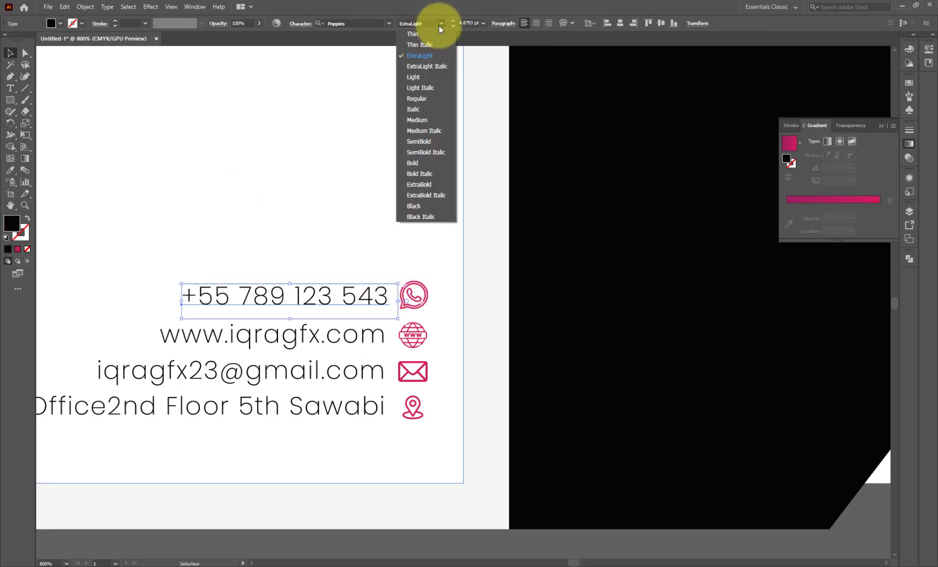
{"action": "left_click", "coordinate": [421, 121]}
{"action": "left_click_drag", "start_coordinate": [370, 302], "coordinate": [363, 303]}
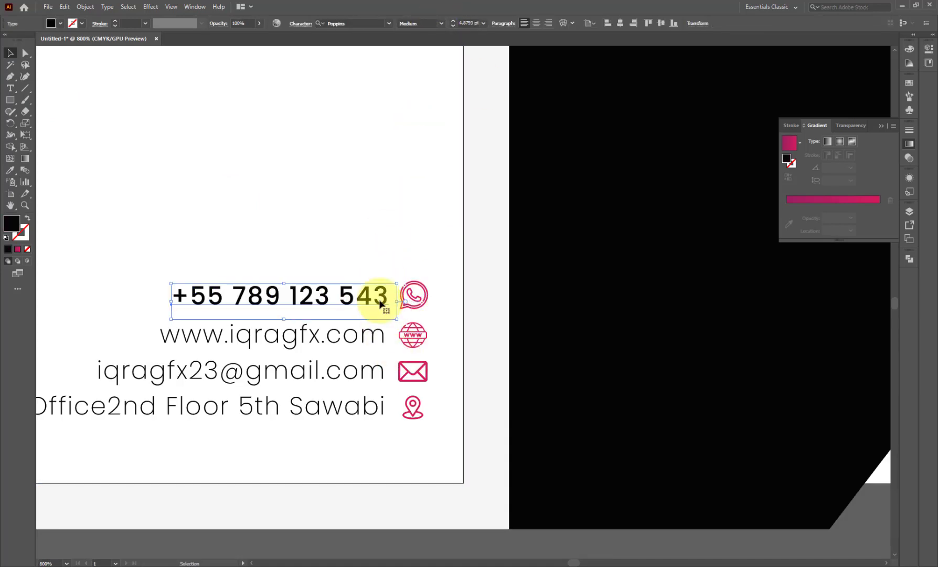
{"action": "left_click", "coordinate": [389, 295]}
{"action": "key", "text": "ctrl+minus"}
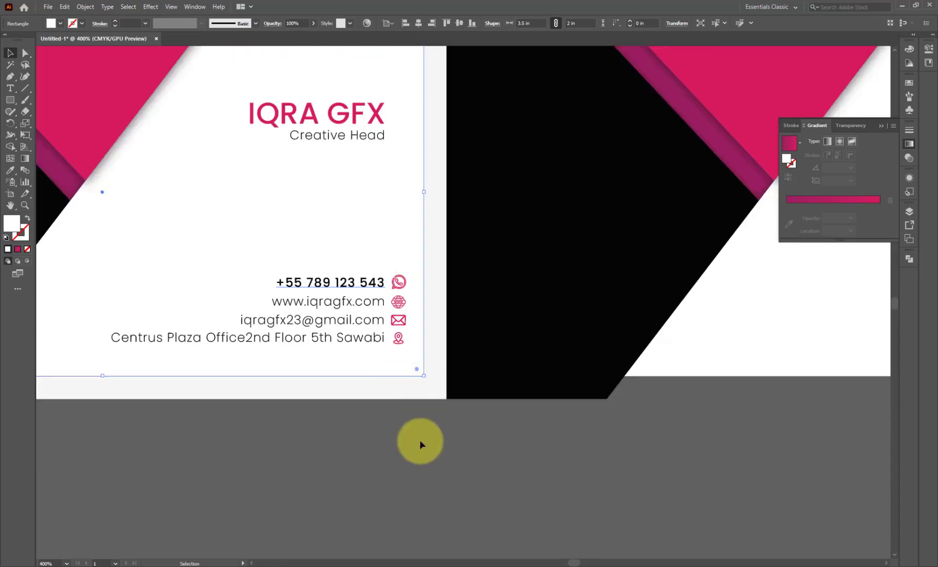
- Group all the contact lines and their icons, excluding the card margin frame
{"action": "left_click", "coordinate": [420, 437]}
{"action": "scroll", "coordinate": [420, 435], "scroll_direction": "down", "scroll_amount": 2}
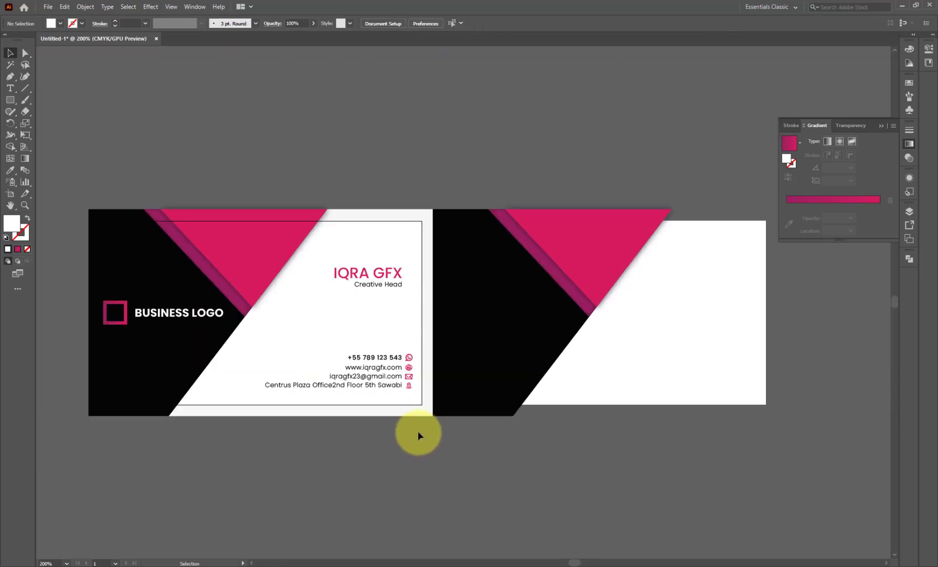
{"action": "left_click", "coordinate": [389, 283]}
{"action": "left_click_drag", "start_coordinate": [339, 291], "coordinate": [362, 293]}
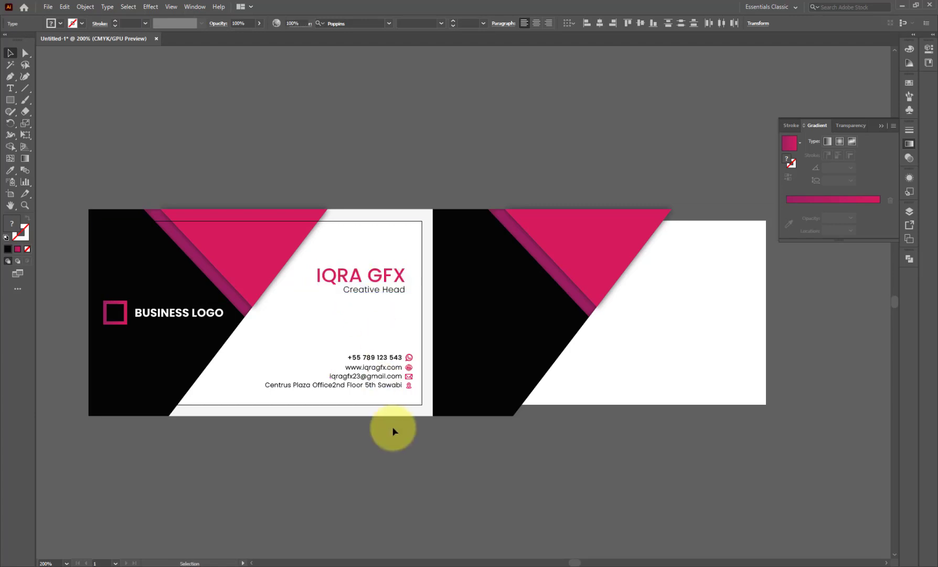
{"action": "left_click", "coordinate": [392, 432]}
{"action": "scroll", "coordinate": [392, 430], "scroll_direction": "down", "scroll_amount": 1}
{"action": "left_click_drag", "start_coordinate": [323, 368], "coordinate": [309, 360]}
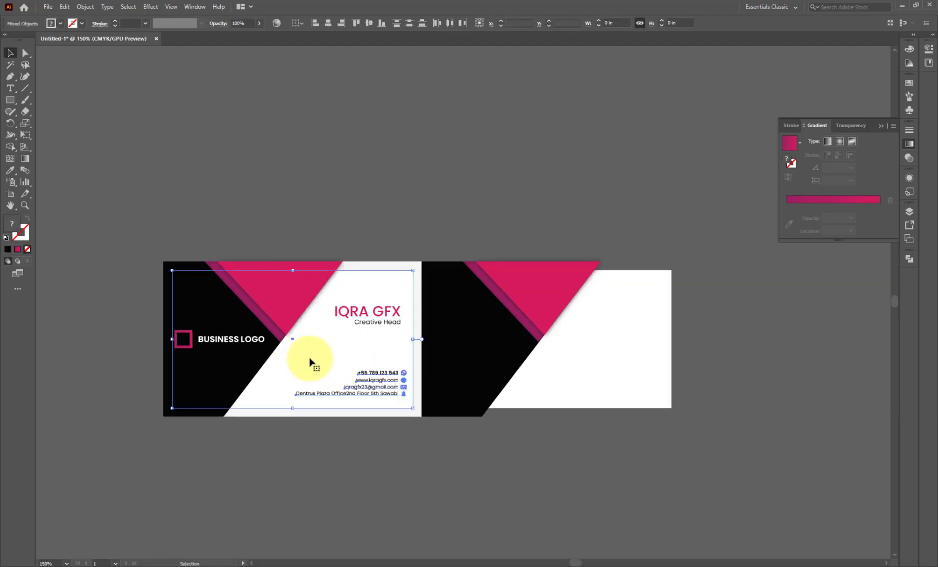
{"action": "left_click", "coordinate": [318, 408], "text": "shift"}
{"action": "key", "text": "ctrl+g"}
- Right-align the contact group with the Creative Head line
{"action": "scroll", "coordinate": [346, 396], "scroll_direction": "up", "scroll_amount": 2}
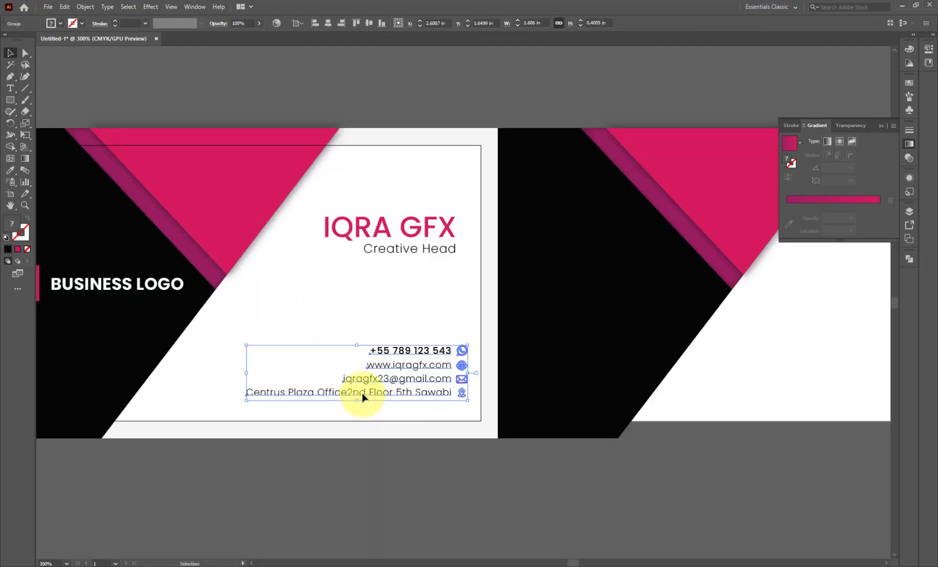
{"action": "left_click_drag", "start_coordinate": [365, 395], "coordinate": [352, 395]}
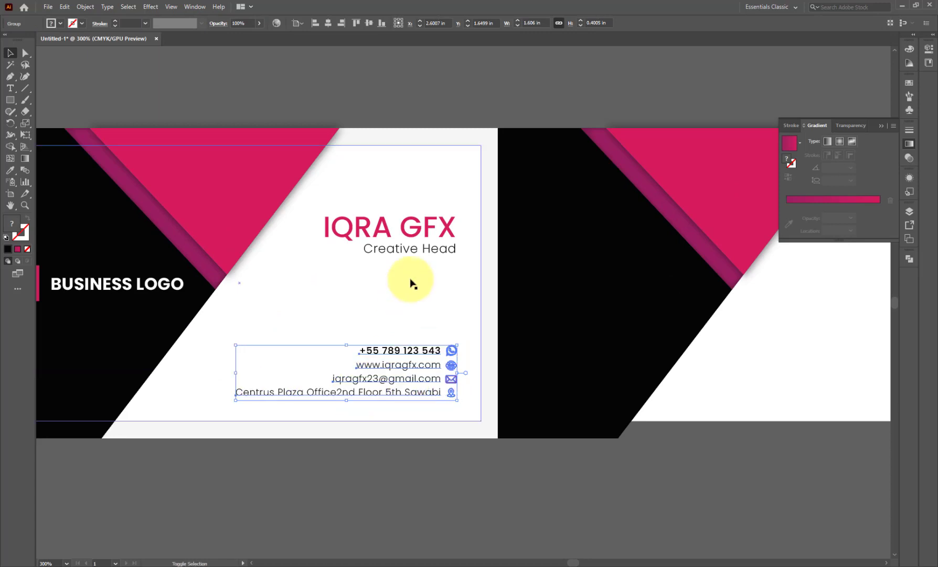
{"action": "left_click", "coordinate": [454, 251], "text": "shift"}
{"action": "left_click", "coordinate": [344, 22]}
{"action": "left_click", "coordinate": [401, 444]}
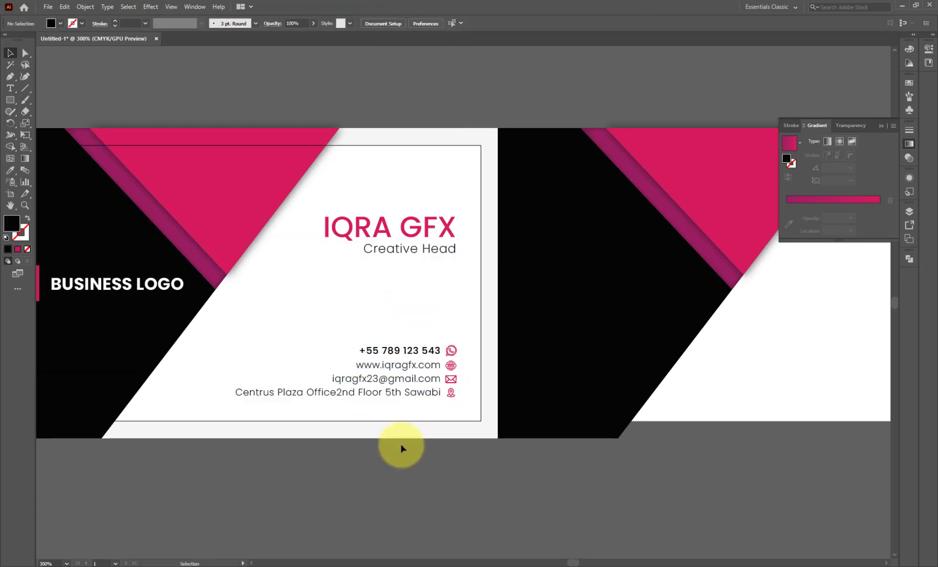
- Duplicate the white card background to the right to cover the second card
{"action": "scroll", "coordinate": [409, 455], "scroll_direction": "down", "scroll_amount": 2}
{"action": "scroll", "coordinate": [752, 412], "scroll_direction": "up", "scroll_amount": 1}
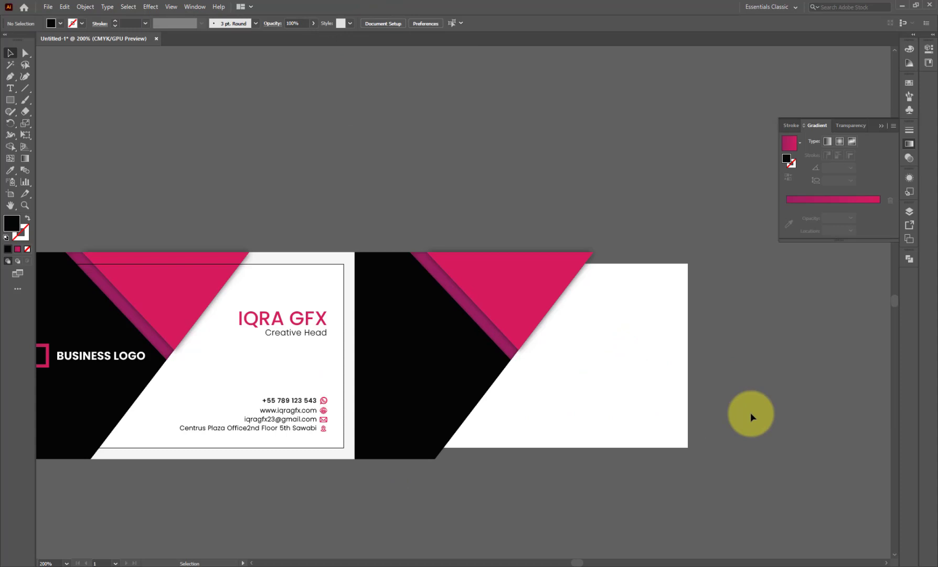
{"action": "right_click", "coordinate": [351, 286]}
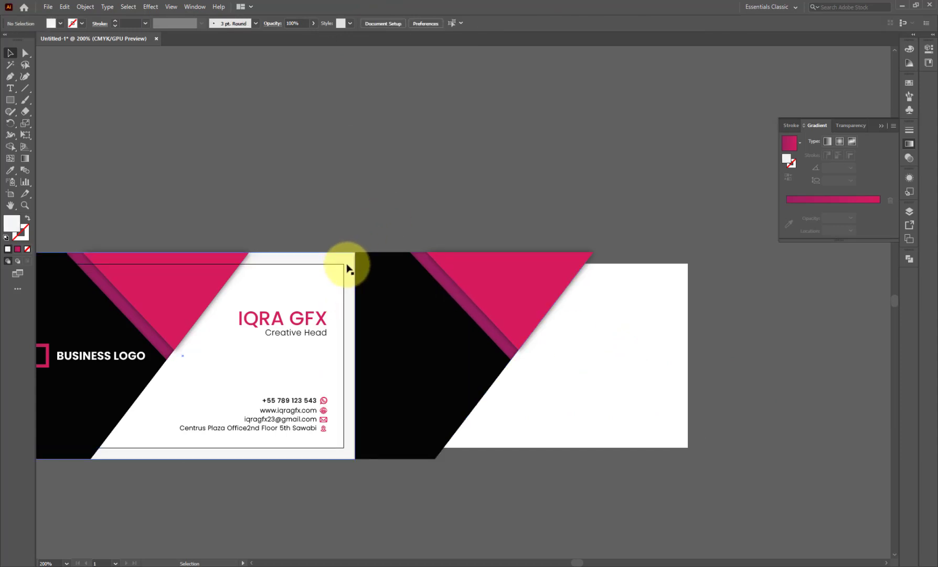
{"action": "left_click_drag", "start_coordinate": [345, 286], "coordinate": [694, 300]}
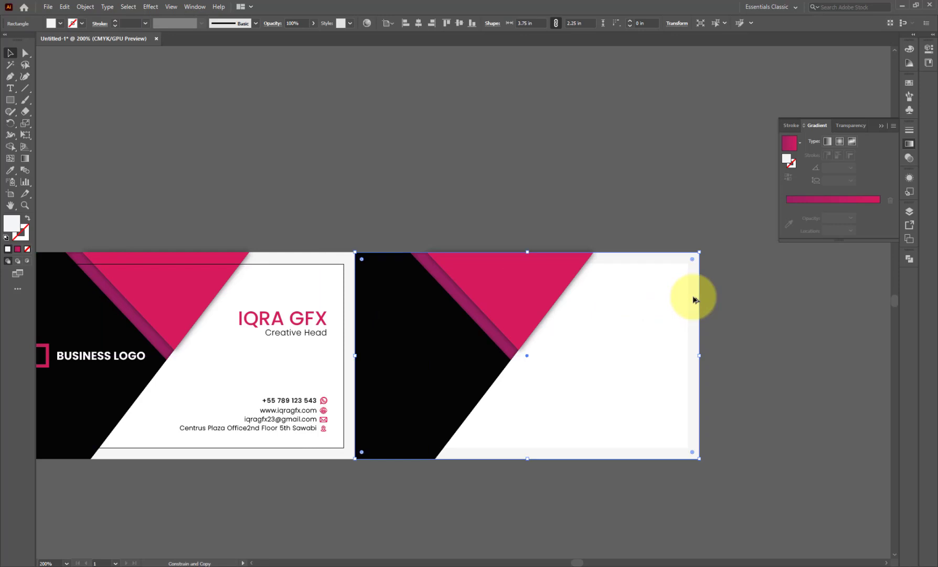
- Send the copied card to the back and group the back card's black, stripe and triangle shapes
{"action": "right_click", "coordinate": [638, 257]}
{"action": "mouse_move", "coordinate": [683, 436]}
{"action": "left_click", "coordinate": [768, 470]}
{"action": "key", "text": "ctrl+2"}
{"action": "left_click", "coordinate": [549, 298]}
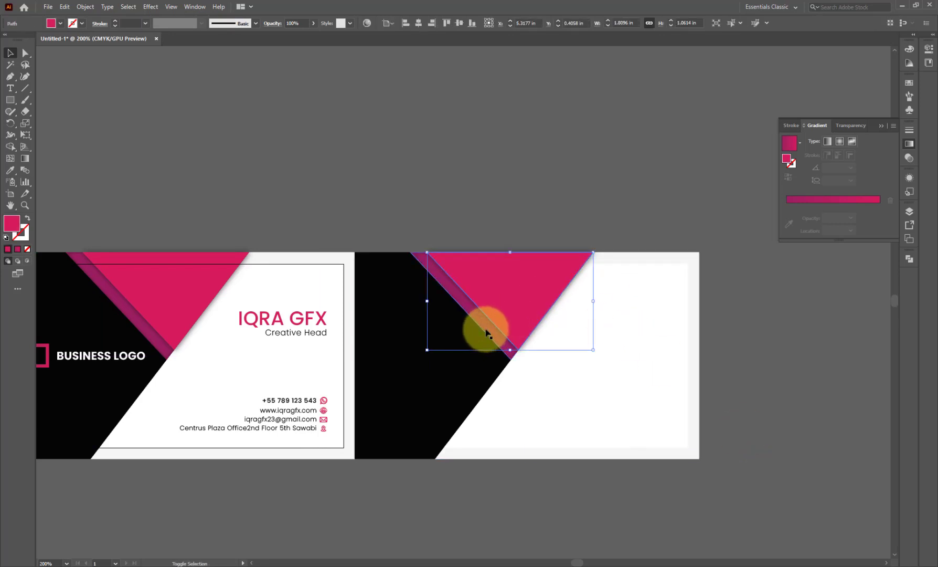
{"action": "left_click", "coordinate": [487, 331], "text": "shift"}
{"action": "left_click", "coordinate": [441, 368], "text": "shift"}
{"action": "key", "text": "ctrl+g"}
- Reflect the back-card group top to bottom and delete the stray blue triangle
{"action": "right_click", "coordinate": [441, 368]}
{"action": "mouse_move", "coordinate": [535, 478]}
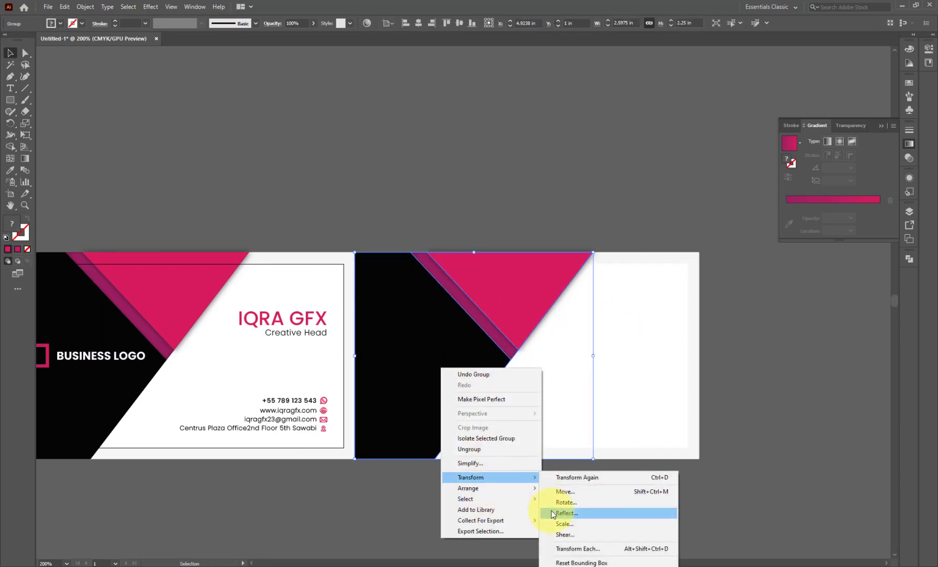
{"action": "left_click", "coordinate": [550, 512]}
{"action": "left_click", "coordinate": [543, 117]}
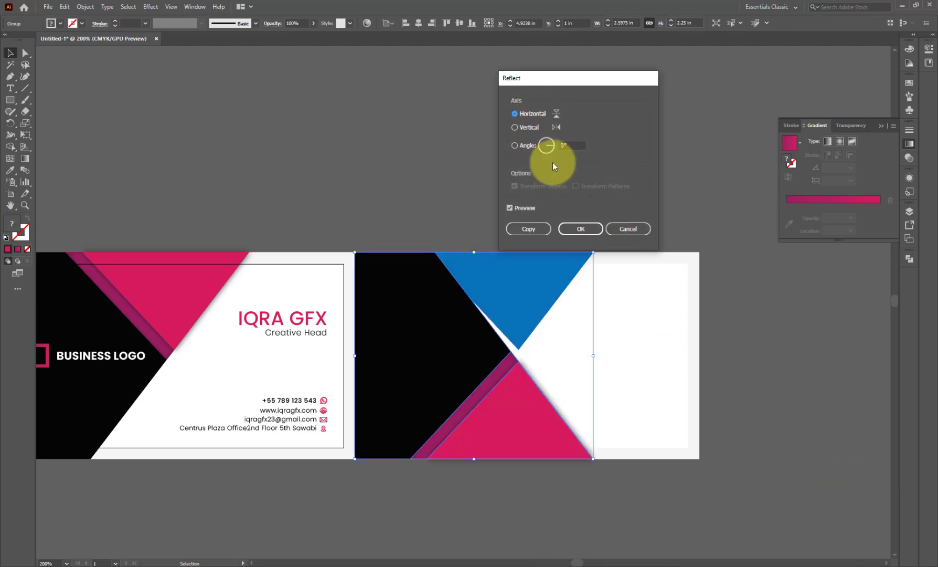
{"action": "left_click", "coordinate": [579, 229]}
{"action": "left_click", "coordinate": [543, 290]}
{"action": "key", "text": "Delete"}
- Reflect the black artwork across the vertical axis and align it to the white card's right edge
{"action": "right_click", "coordinate": [454, 317]}
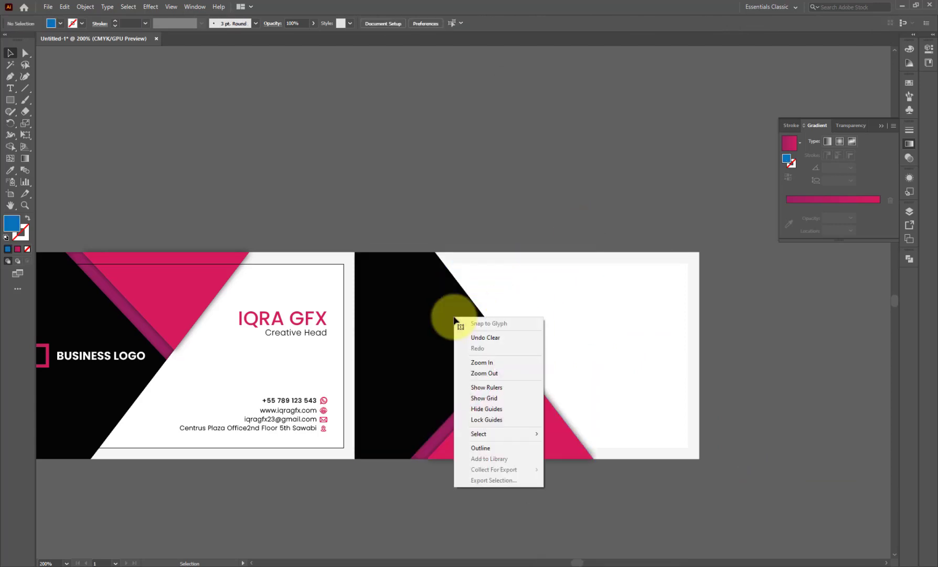
{"action": "right_click", "coordinate": [434, 320]}
{"action": "mouse_move", "coordinate": [536, 434]}
{"action": "left_click", "coordinate": [549, 465]}
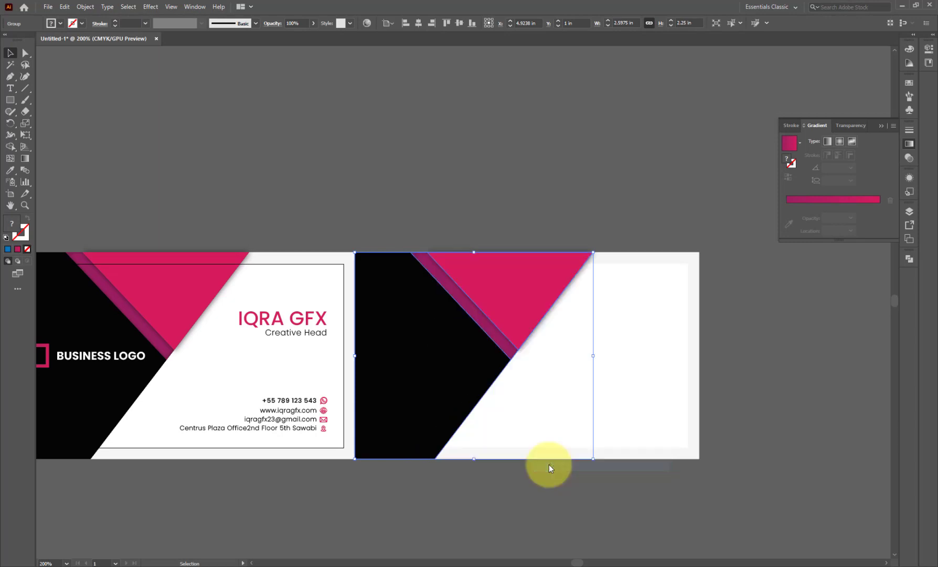
{"action": "left_click", "coordinate": [530, 127]}
{"action": "left_click", "coordinate": [581, 229]}
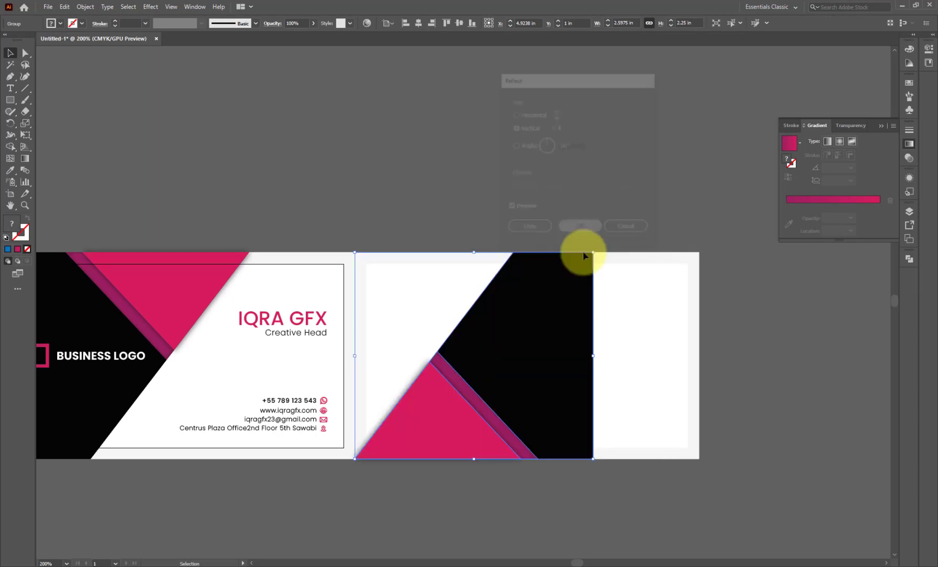
{"action": "left_click", "coordinate": [632, 259], "text": "shift"}
{"action": "left_click", "coordinate": [431, 23]}
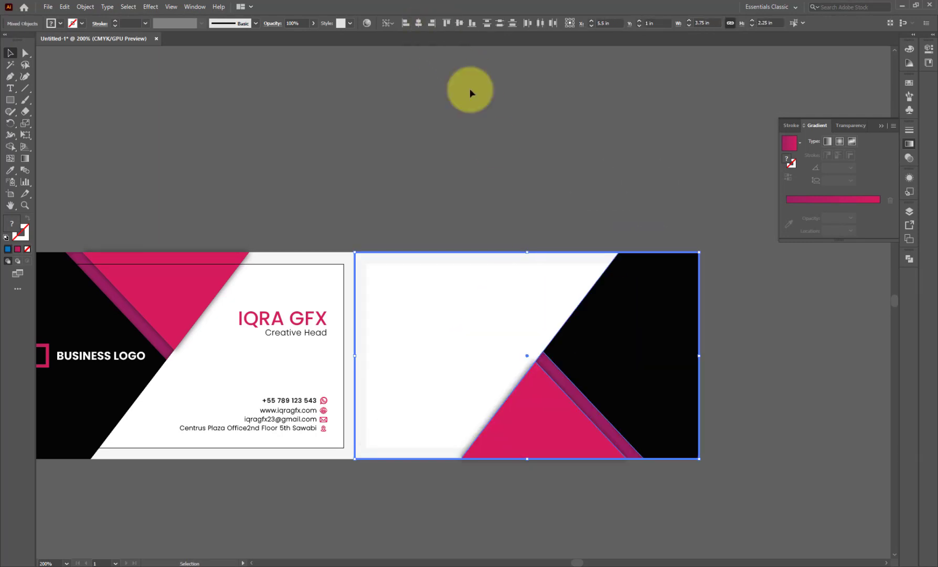
- Select the back card's white rectangle and zoom in on it
{"action": "left_click", "coordinate": [493, 144]}
{"action": "left_click", "coordinate": [373, 262]}
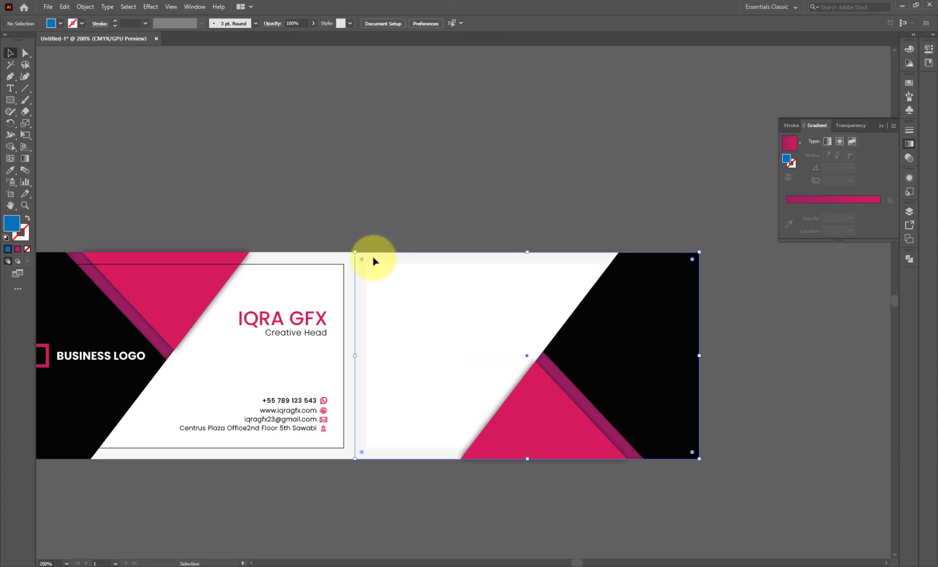
{"action": "key", "text": "ctrl+="}
{"action": "scroll", "coordinate": [325, 192], "scroll_direction": "down", "scroll_amount": 3}
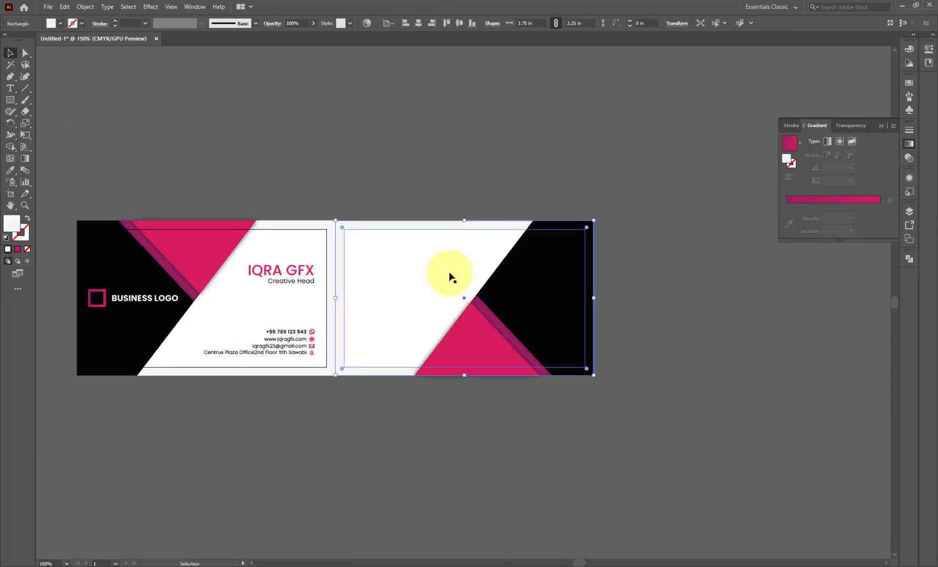
- Draw a closed triangle path with the Pen tool at the back card's top-left corner
{"action": "scroll", "coordinate": [293, 203], "scroll_direction": "up", "scroll_amount": 3}
{"action": "scroll", "coordinate": [430, 263], "scroll_direction": "up", "scroll_amount": 2}
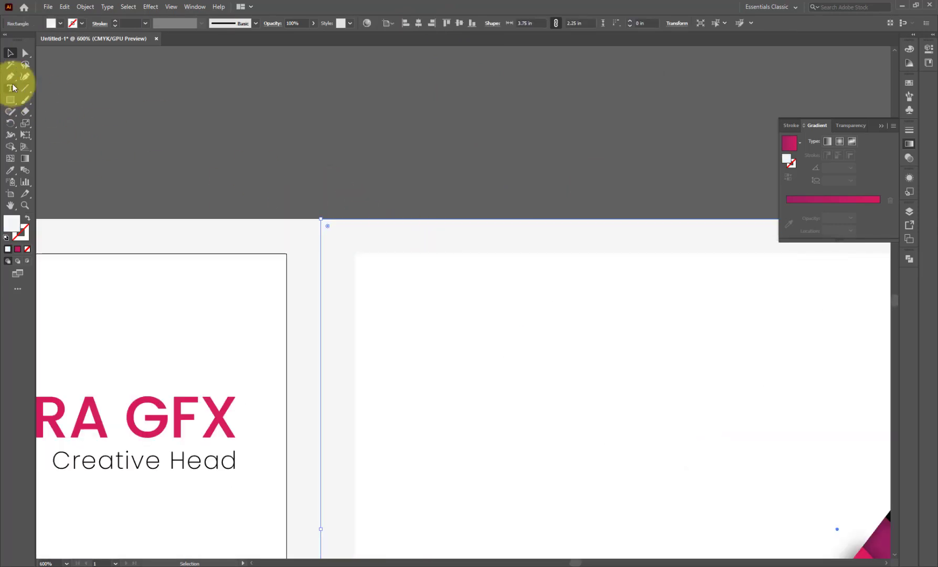
{"action": "left_click", "coordinate": [10, 76]}
{"action": "left_click", "coordinate": [321, 220]}
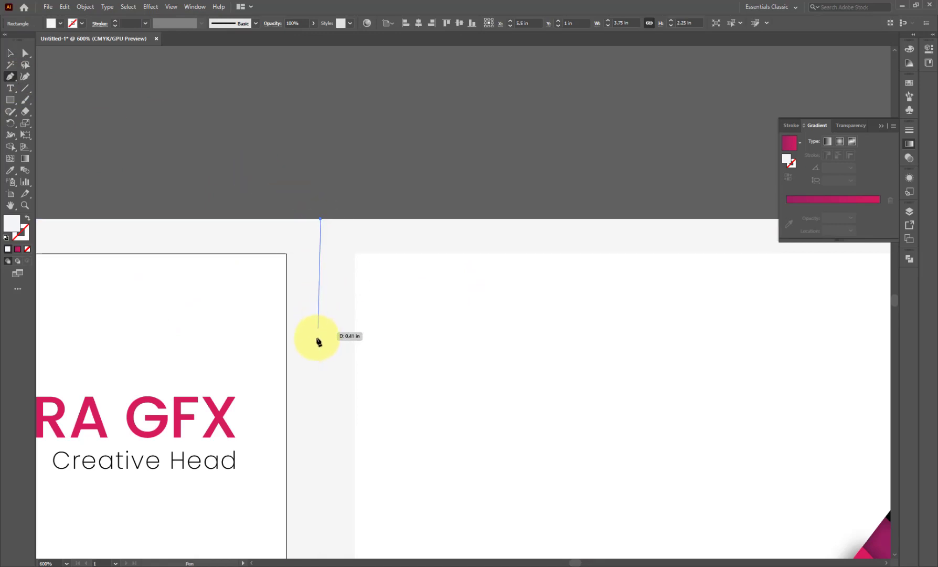
{"action": "left_click", "coordinate": [320, 405]}
{"action": "left_click", "coordinate": [502, 223]}
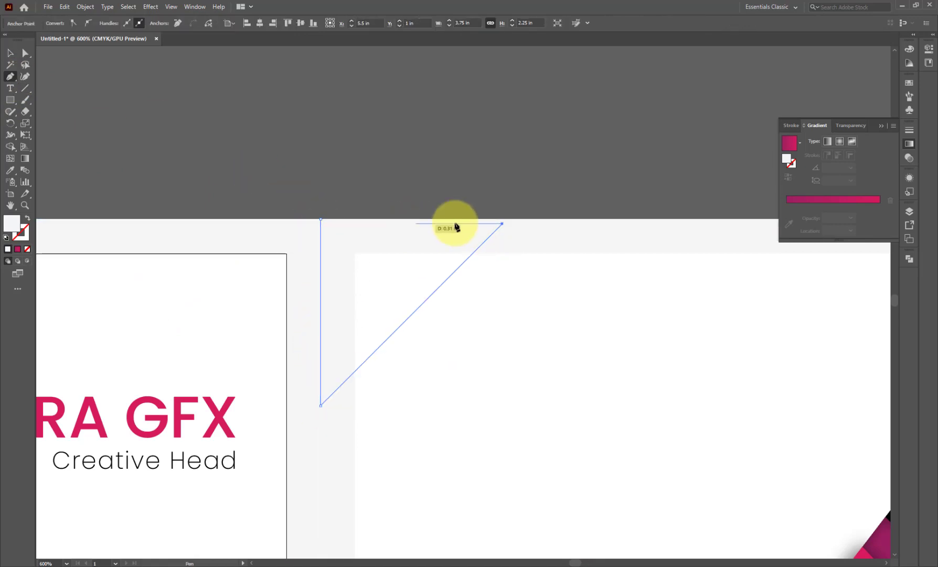
{"action": "key", "text": "ctrl+z"}
{"action": "left_click", "coordinate": [508, 219]}
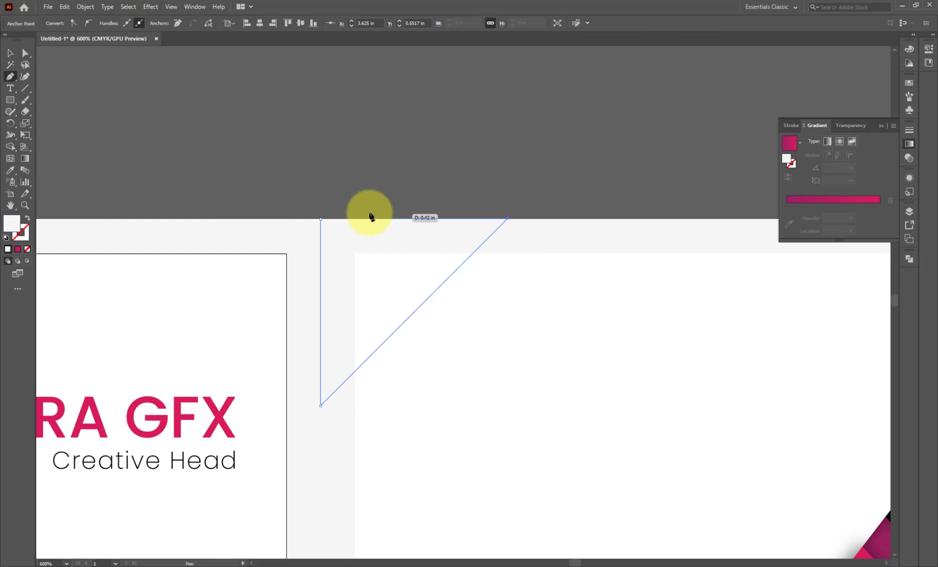
{"action": "left_click", "coordinate": [320, 220]}
- Fill the new triangle with the card's black using the Eyedropper
{"action": "scroll", "coordinate": [399, 210], "scroll_direction": "down", "scroll_amount": 3}
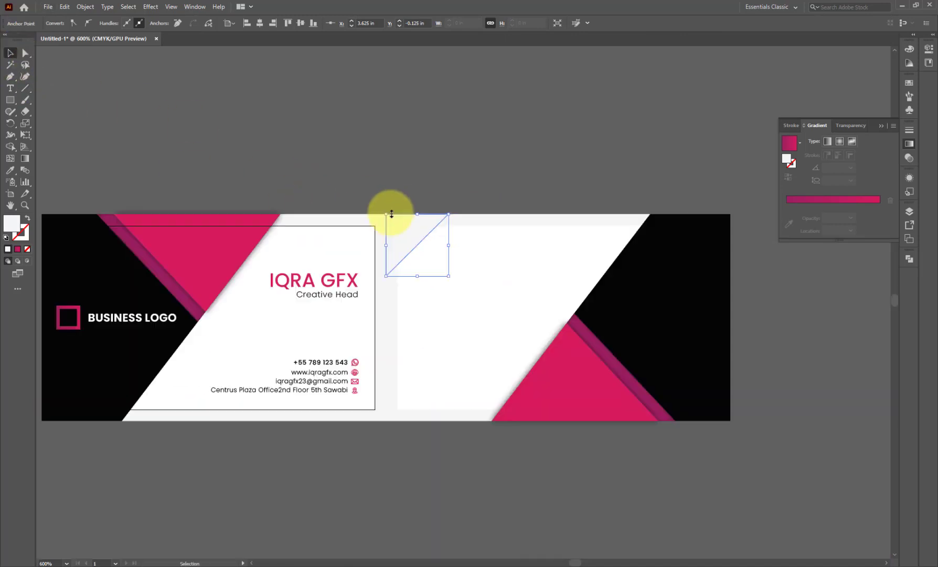
{"action": "left_click", "coordinate": [10, 169]}
{"action": "left_click", "coordinate": [78, 247]}
{"action": "left_click", "coordinate": [9, 54]}
{"action": "left_click", "coordinate": [446, 275]}
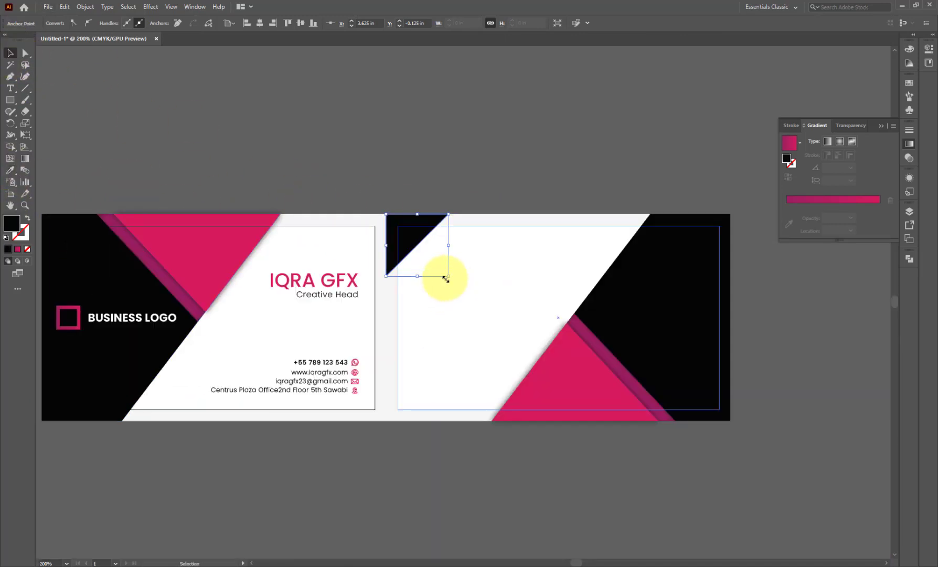
{"action": "left_click", "coordinate": [200, 460]}
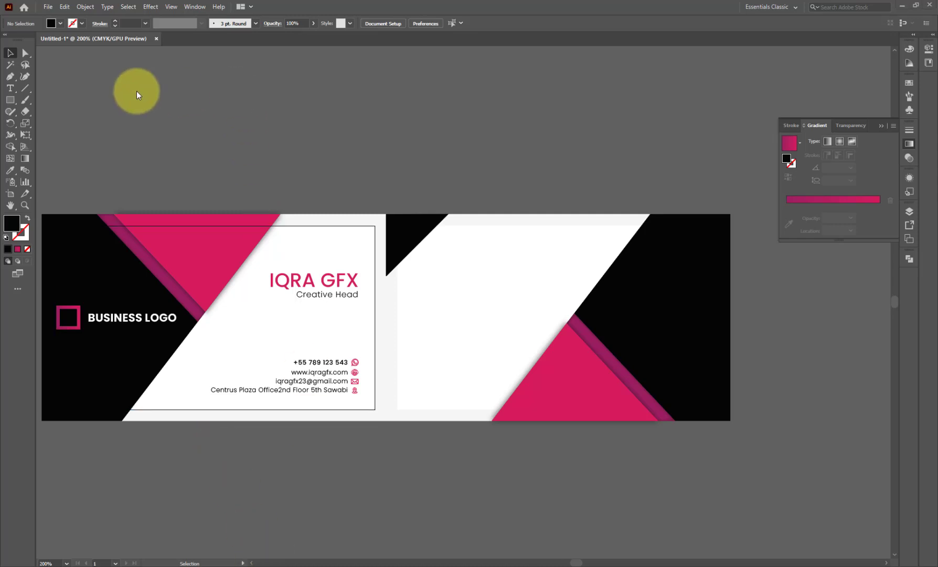
{"action": "scroll", "coordinate": [341, 192], "scroll_direction": "down", "scroll_amount": 2}
- Ungroup the QR code and colour its three inner corner squares magenta
{"action": "scroll", "coordinate": [63, 356], "scroll_direction": "down", "scroll_amount": 2}
{"action": "scroll", "coordinate": [92, 360], "scroll_direction": "up", "scroll_amount": 2}
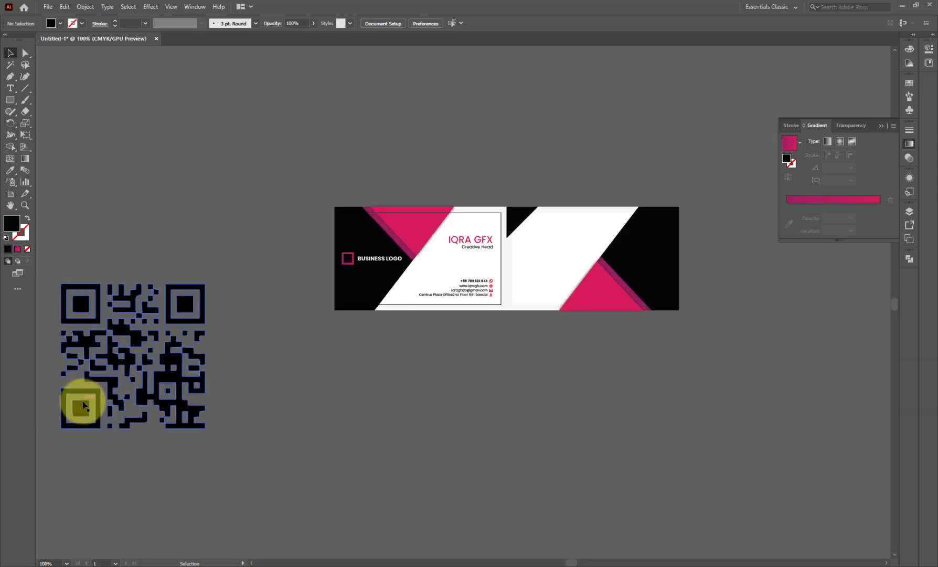
{"action": "right_click", "coordinate": [83, 401]}
{"action": "left_click", "coordinate": [126, 310]}
{"action": "left_click", "coordinate": [116, 272]}
{"action": "left_click", "coordinate": [82, 305]}
{"action": "left_click", "coordinate": [182, 305], "text": "shift"}
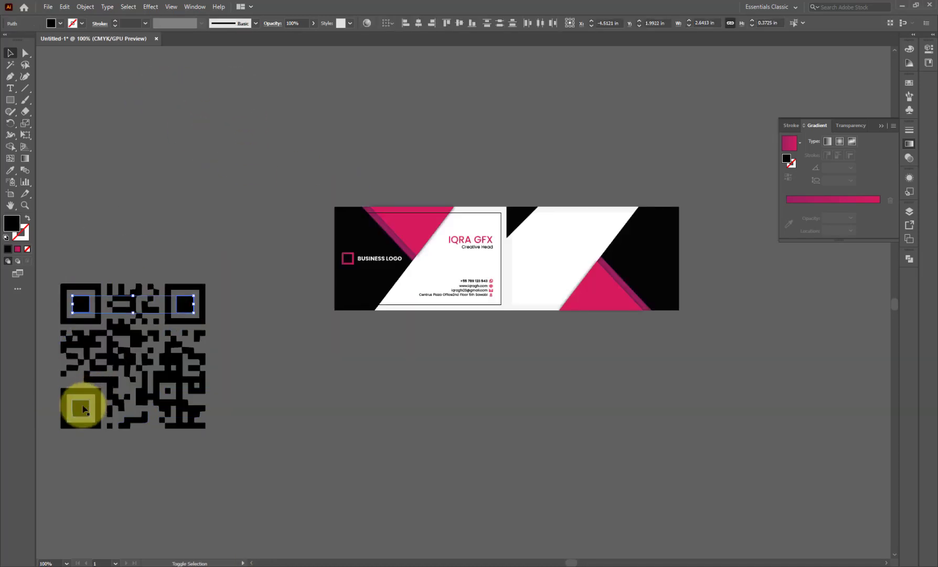
{"action": "left_click", "coordinate": [81, 409], "text": "shift"}
{"action": "left_click", "coordinate": [10, 169]}
{"action": "left_click", "coordinate": [399, 211]}
{"action": "left_click", "coordinate": [10, 53]}
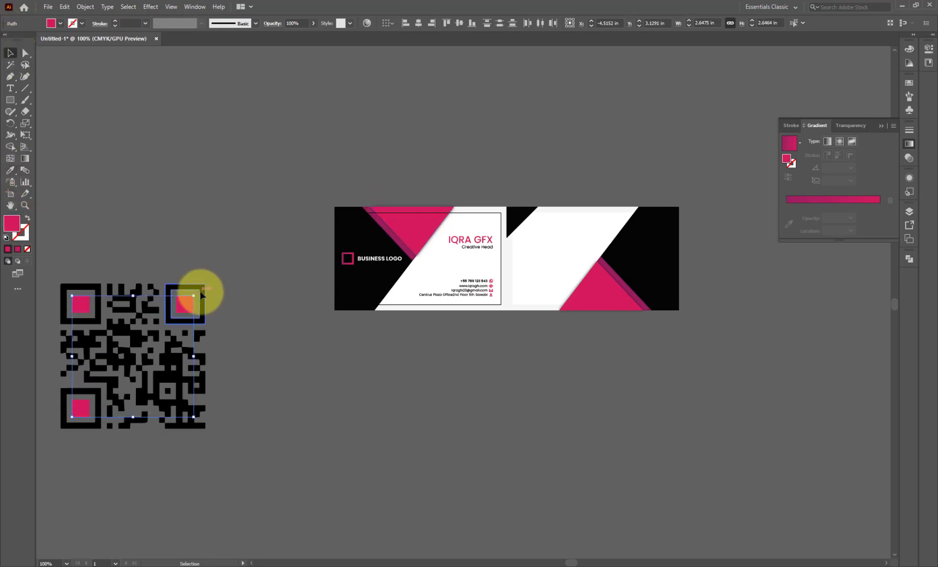
- Colour the QR code's corner frames magenta and regroup all its pieces
{"action": "left_click", "coordinate": [118, 308]}
{"action": "left_click", "coordinate": [382, 223]}
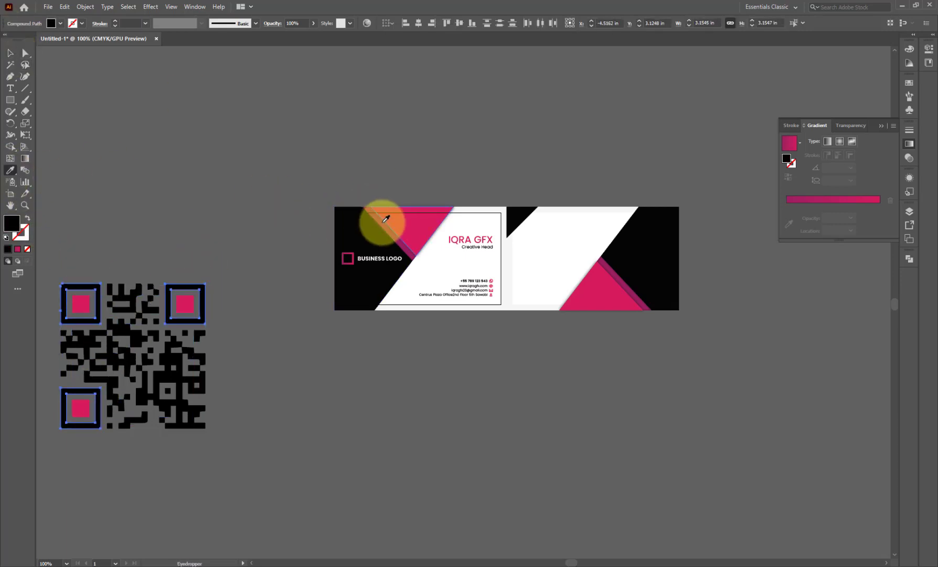
{"action": "left_click", "coordinate": [9, 53]}
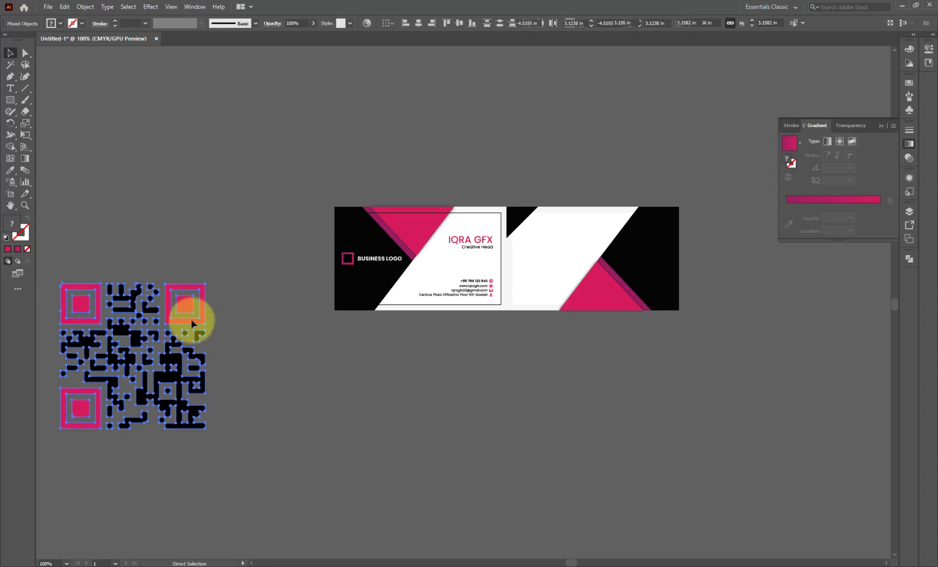
{"action": "key", "text": "ctrl+g"}
- Shrink the QR code and position it on the back card's upper left
{"action": "left_click_drag", "start_coordinate": [206, 429], "coordinate": [145, 367]}
{"action": "left_click_drag", "start_coordinate": [134, 362], "coordinate": [541, 244]}
{"action": "scroll", "coordinate": [587, 253], "scroll_direction": "up", "scroll_amount": 2}
{"action": "scroll", "coordinate": [233, 315], "scroll_direction": "down", "scroll_amount": 1}
{"action": "mouse_move", "coordinate": [425, 267]}
{"action": "left_mouse_down"}
{"action": "mouse_move", "coordinate": [417, 314]}
{"action": "mouse_move", "coordinate": [423, 275]}
{"action": "mouse_move", "coordinate": [433, 270]}
{"action": "left_mouse_up"}
{"action": "scroll", "coordinate": [325, 321], "scroll_direction": "down", "scroll_amount": 1}
{"action": "left_click", "coordinate": [494, 320]}
{"action": "scroll", "coordinate": [501, 320], "scroll_direction": "up", "scroll_amount": 1}
{"action": "scroll", "coordinate": [395, 315], "scroll_direction": "up", "scroll_amount": 1}
{"action": "left_click_drag", "start_coordinate": [350, 248], "coordinate": [321, 206]}
{"action": "scroll", "coordinate": [346, 308], "scroll_direction": "down", "scroll_amount": 1}
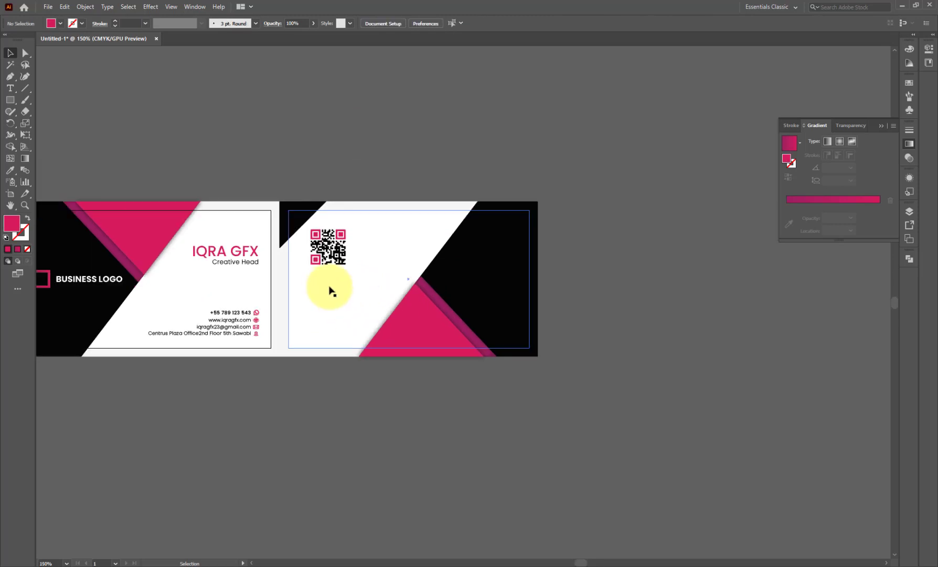
- Copy the IQRA GFX / Creative Head lines onto the back card, centre-aligned, grouped and scaled down
{"action": "left_click_drag", "start_coordinate": [236, 261], "coordinate": [355, 289]}
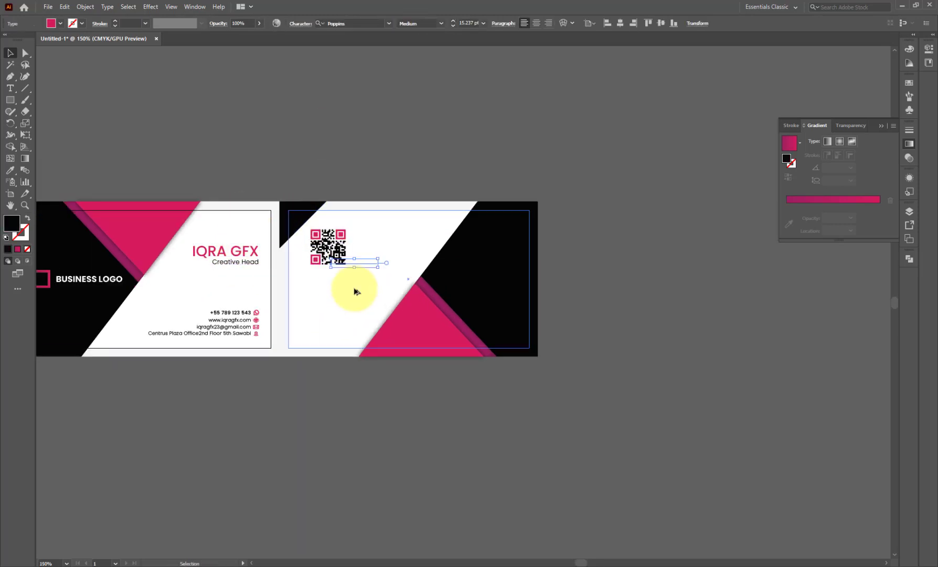
{"action": "key", "text": "ctrl+z"}
{"action": "left_click_drag", "start_coordinate": [244, 254], "coordinate": [353, 283]}
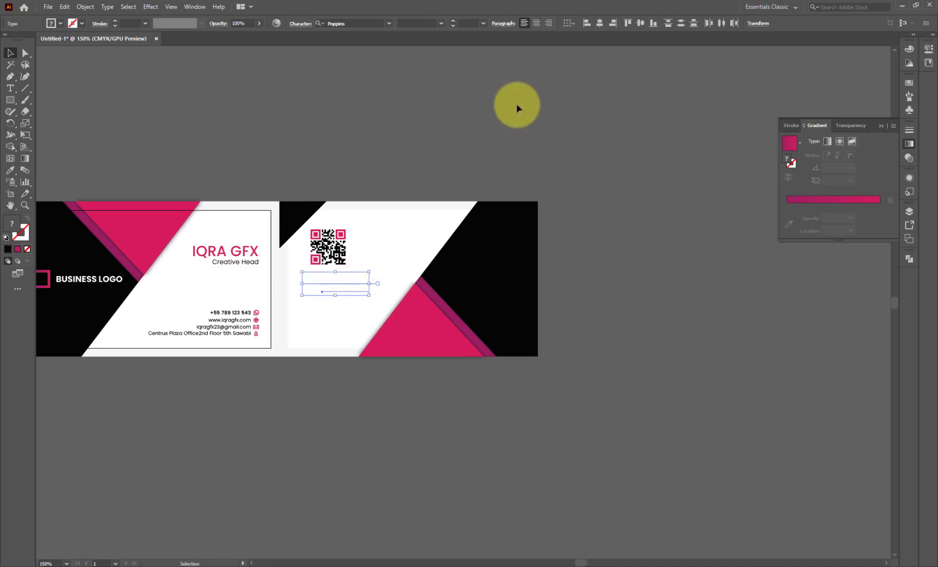
{"action": "left_click", "coordinate": [600, 23]}
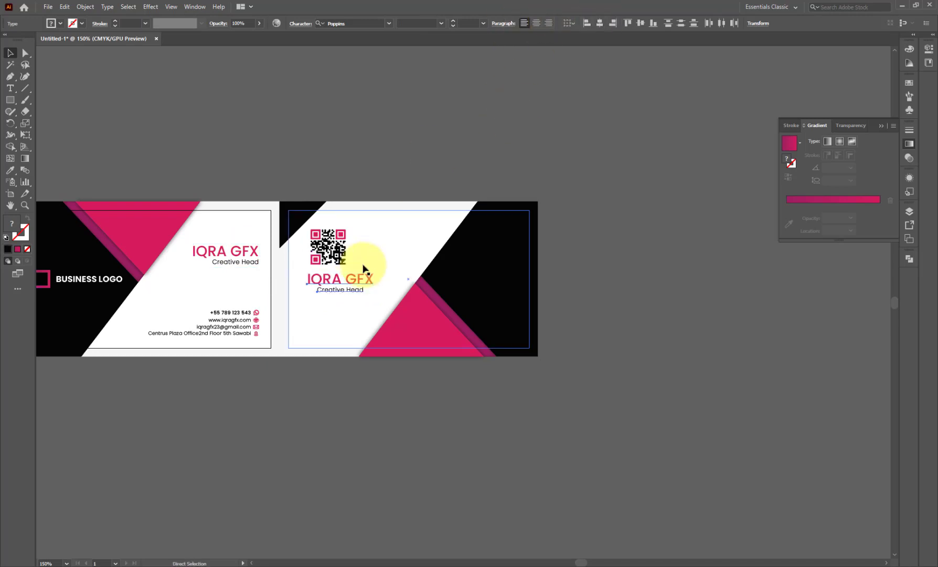
{"action": "key", "text": "ctrl+g"}
{"action": "left_click_drag", "start_coordinate": [374, 296], "coordinate": [431, 301]}
- Move the name and title group to the card's centre and ungroup it
{"action": "left_click", "coordinate": [335, 216]}
{"action": "scroll", "coordinate": [334, 274], "scroll_direction": "up", "scroll_amount": 2}
{"action": "scroll", "coordinate": [359, 303], "scroll_direction": "down", "scroll_amount": 2}
{"action": "left_click", "coordinate": [392, 445]}
{"action": "scroll", "coordinate": [336, 288], "scroll_direction": "up", "scroll_amount": 3}
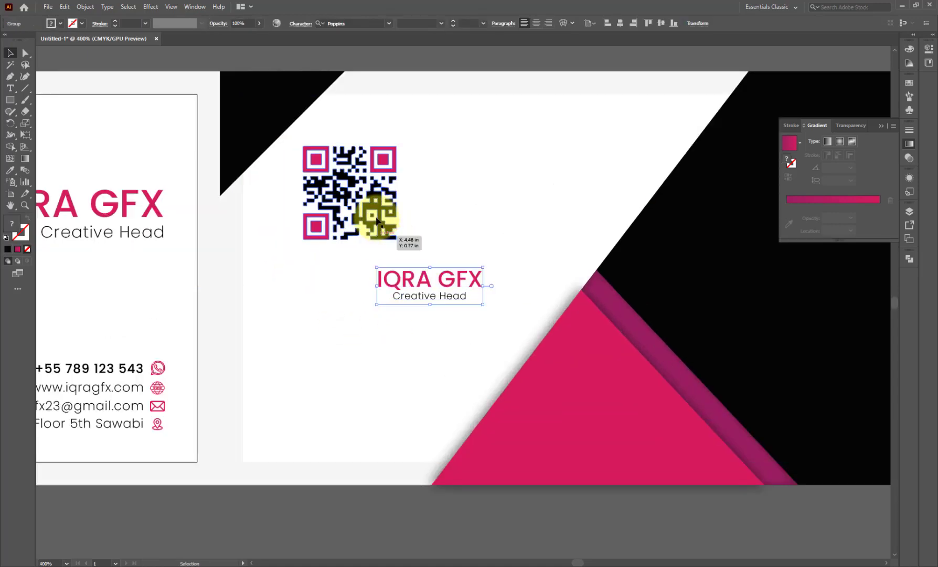
{"action": "left_click_drag", "start_coordinate": [378, 225], "coordinate": [358, 422]}
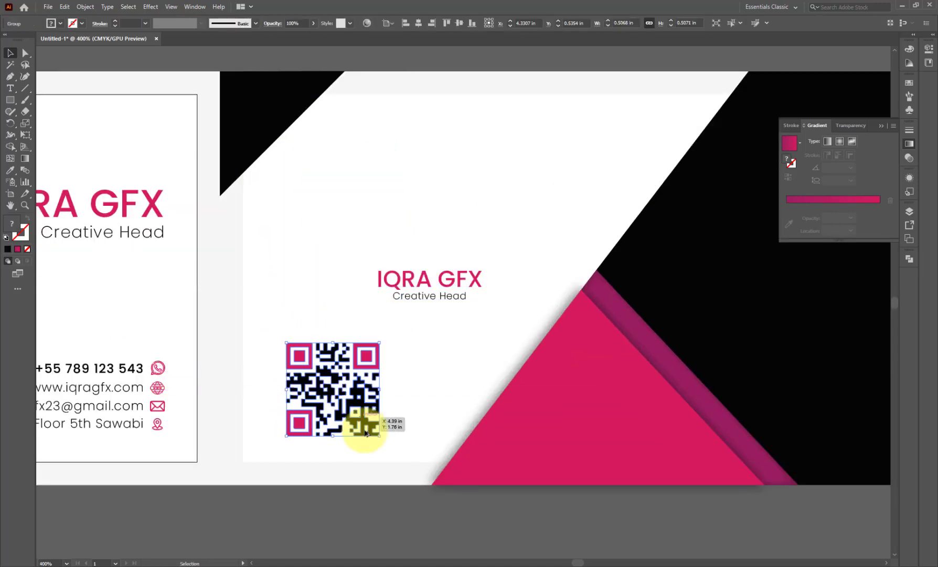
{"action": "scroll", "coordinate": [420, 388], "scroll_direction": "down", "scroll_amount": 1}
{"action": "left_click", "coordinate": [424, 321]}
{"action": "right_click", "coordinate": [437, 311]}
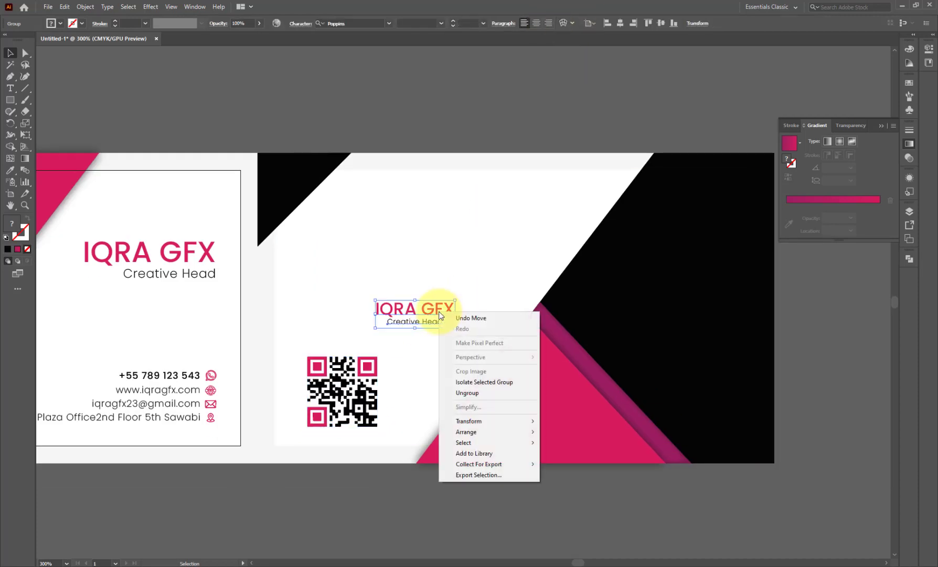
{"action": "left_click", "coordinate": [462, 391]}
{"action": "right_click", "coordinate": [408, 310]}
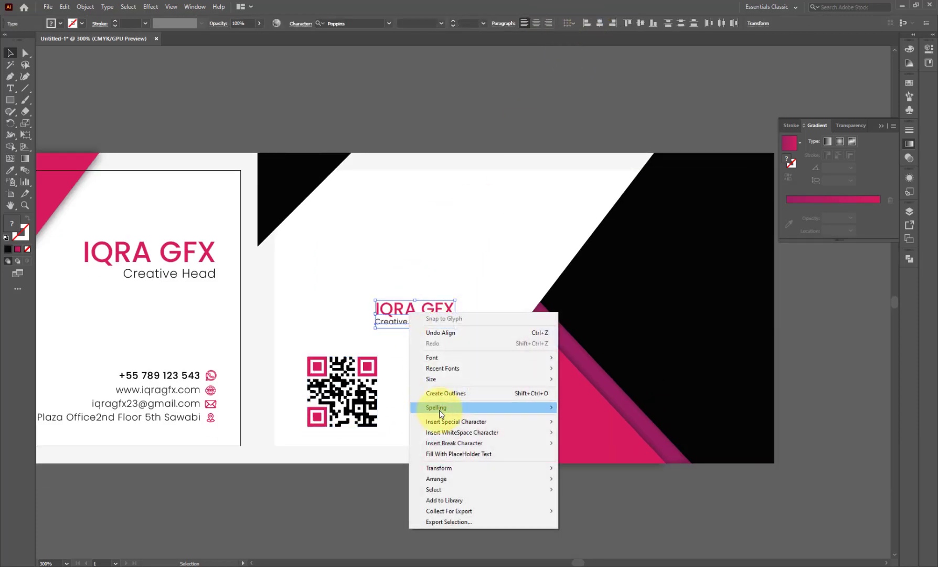
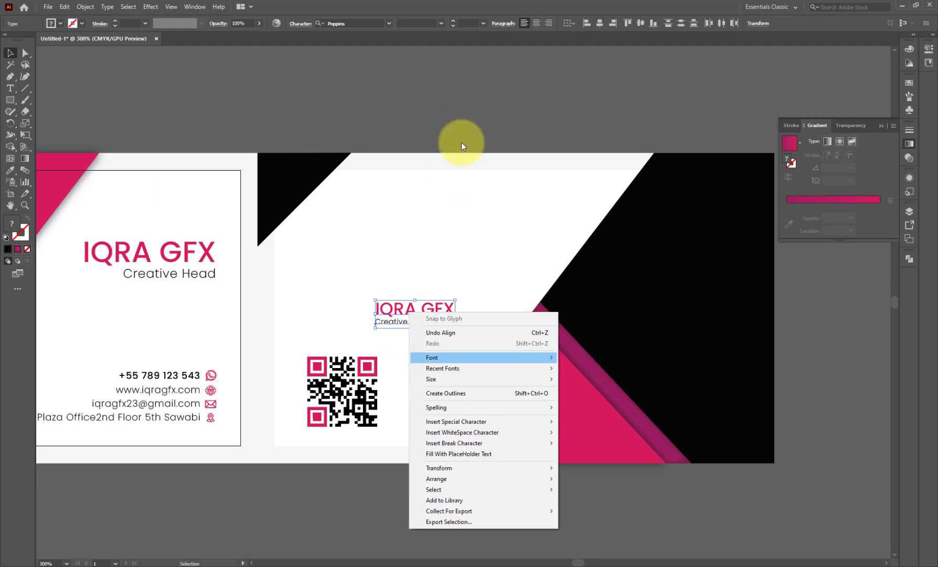
- Group the IQRA GFX and Creative Head lines, left-align them to the QR code, and raise them
{"action": "left_click", "coordinate": [380, 431]}
{"action": "left_click", "coordinate": [411, 321]}
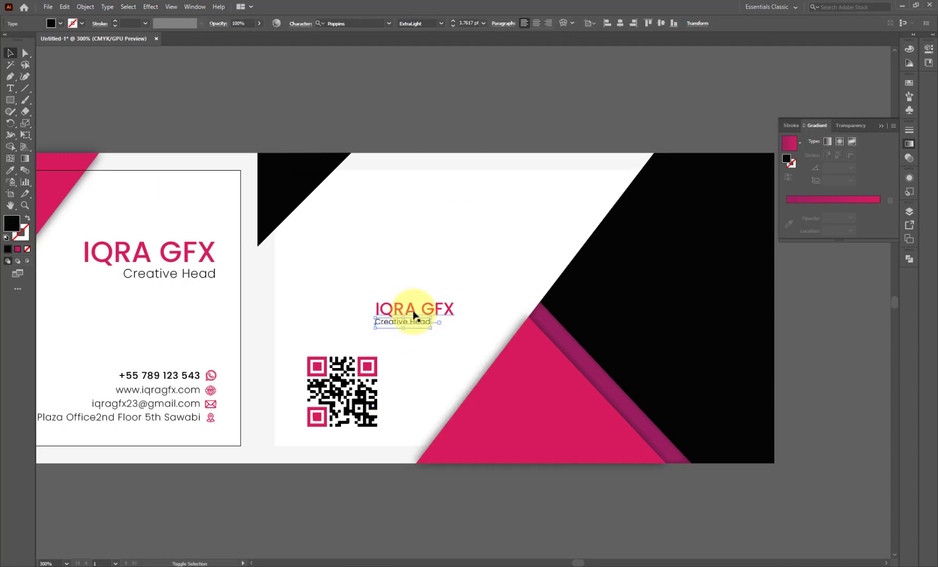
{"action": "left_click", "coordinate": [414, 312], "text": "shift"}
{"action": "key", "text": "ctrl+g"}
{"action": "left_click", "coordinate": [318, 362], "text": "shift"}
{"action": "left_click", "coordinate": [316, 24]}
{"action": "left_click", "coordinate": [377, 205]}
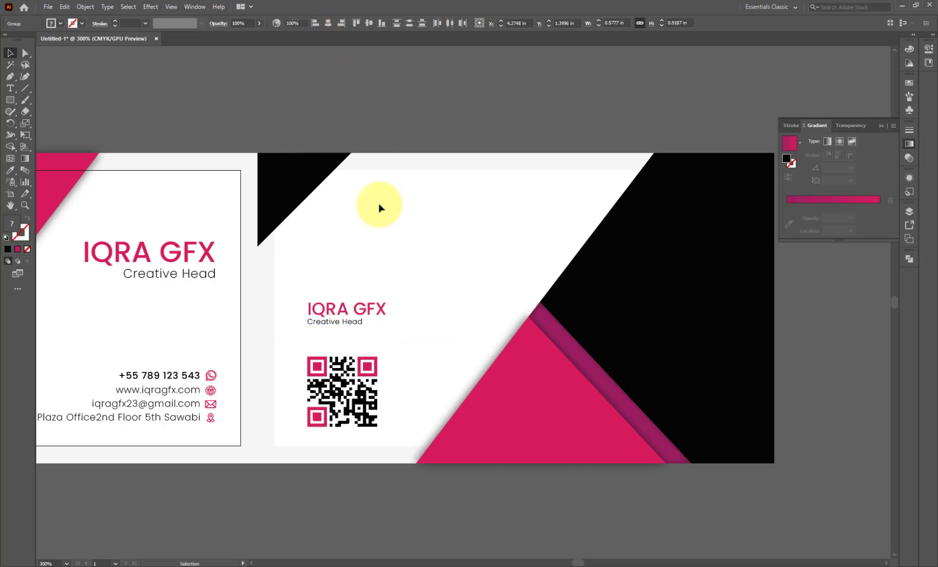
{"action": "left_click_drag", "start_coordinate": [356, 310], "coordinate": [419, 271]}
- Copy the front card's contact details onto the back card's black area and shrink them
{"action": "left_click", "coordinate": [378, 116]}
{"action": "scroll", "coordinate": [292, 248], "scroll_direction": "down", "scroll_amount": 1}
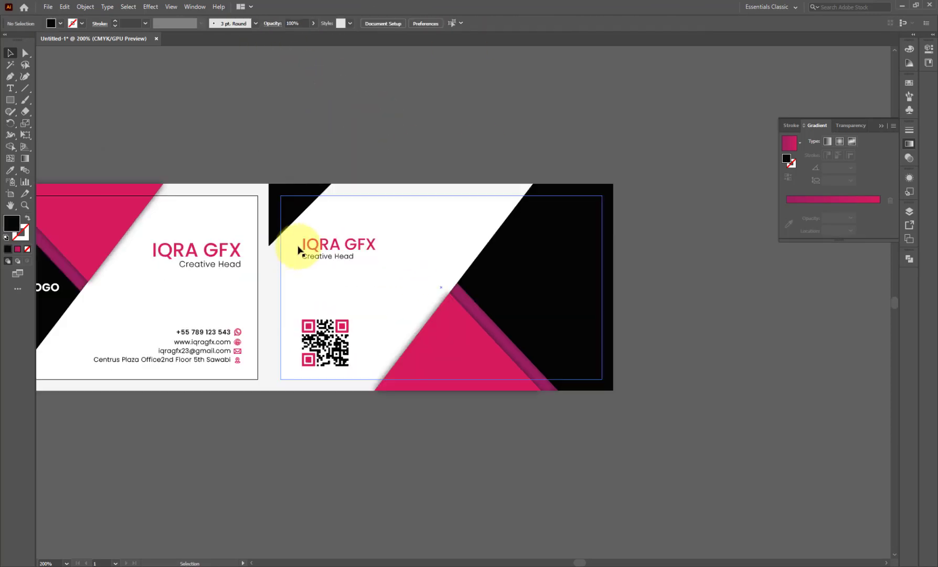
{"action": "scroll", "coordinate": [425, 288], "scroll_direction": "down", "scroll_amount": 1}
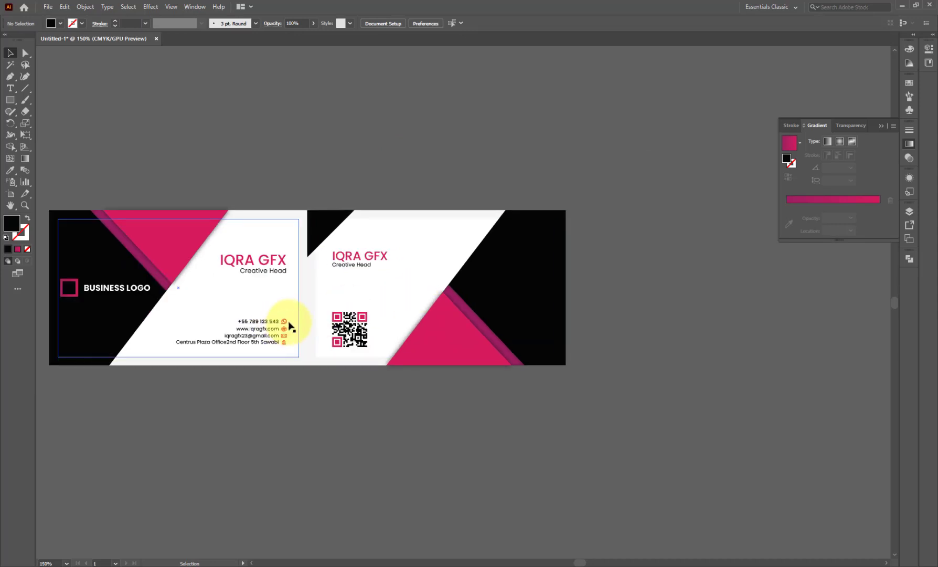
{"action": "left_click", "coordinate": [287, 328]}
{"action": "left_click_drag", "start_coordinate": [275, 327], "coordinate": [542, 274]}
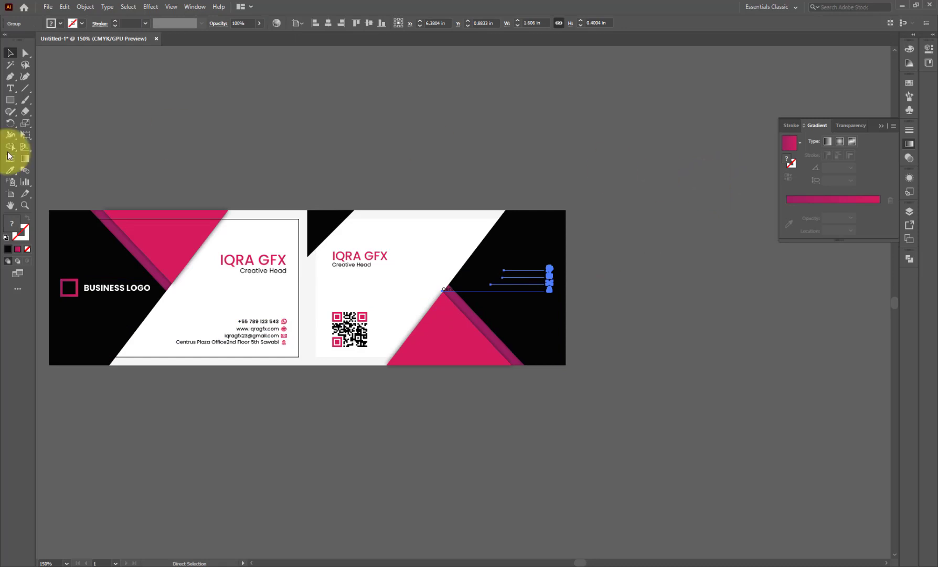
{"action": "left_click", "coordinate": [10, 170]}
{"action": "left_click", "coordinate": [354, 276]}
{"action": "scroll", "coordinate": [529, 271], "scroll_direction": "up", "scroll_amount": 3}
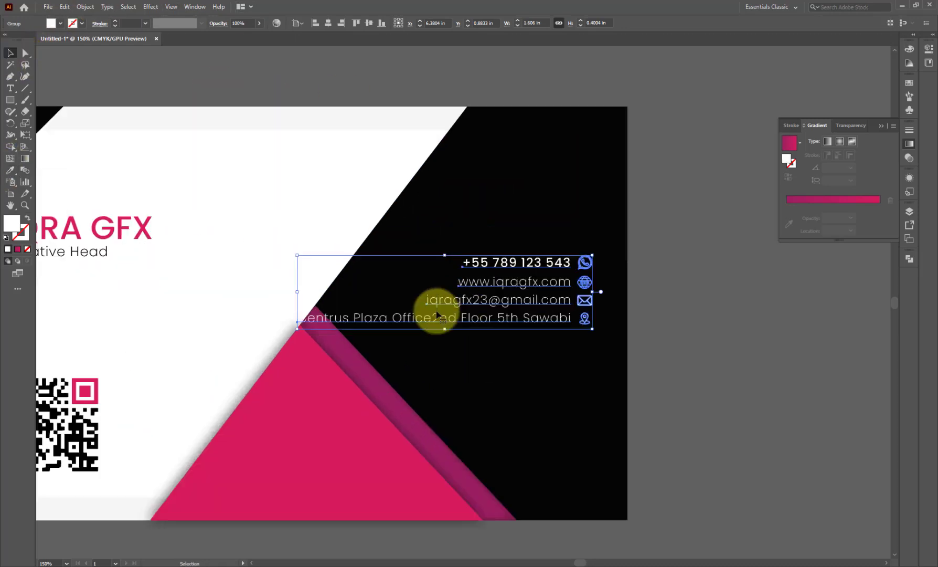
{"action": "left_click_drag", "start_coordinate": [300, 330], "coordinate": [367, 328]}
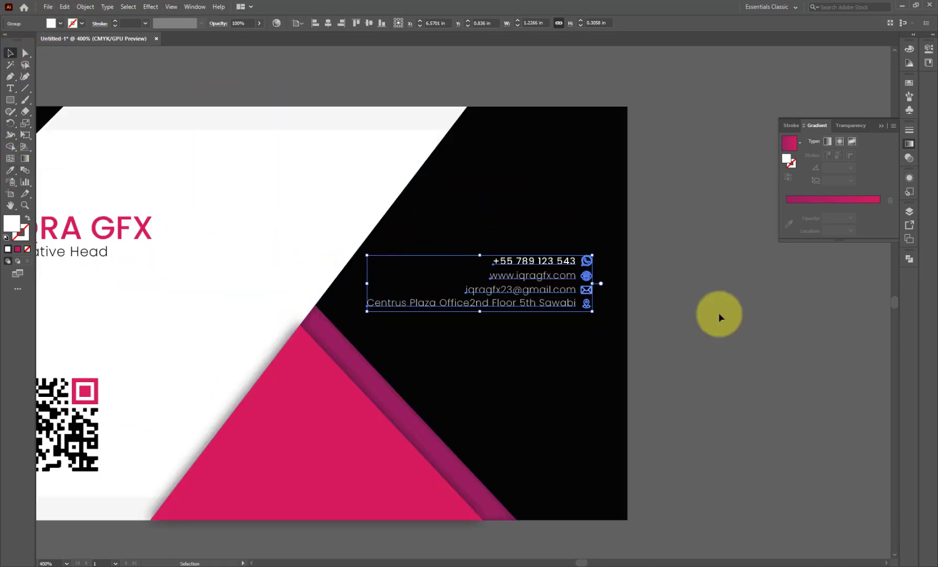
{"action": "left_click", "coordinate": [719, 315]}
{"action": "left_click_drag", "start_coordinate": [576, 306], "coordinate": [576, 322]}
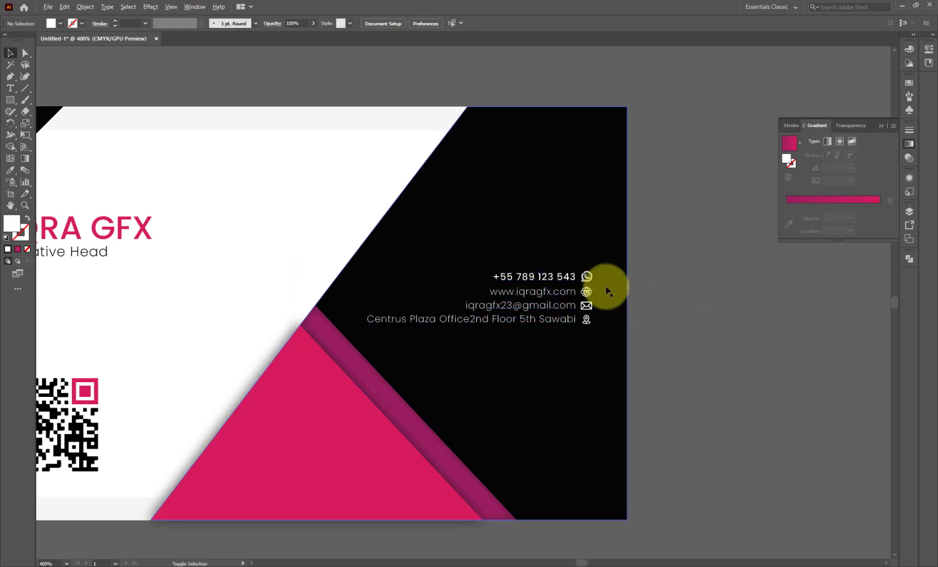
- Colour the copied contact text magenta, sampled from the name colour
{"action": "scroll", "coordinate": [607, 283], "scroll_direction": "down", "scroll_amount": 3}
{"action": "scroll", "coordinate": [677, 306], "scroll_direction": "up", "scroll_amount": 1}
{"action": "left_click", "coordinate": [570, 297]}
{"action": "left_click", "coordinate": [9, 170]}
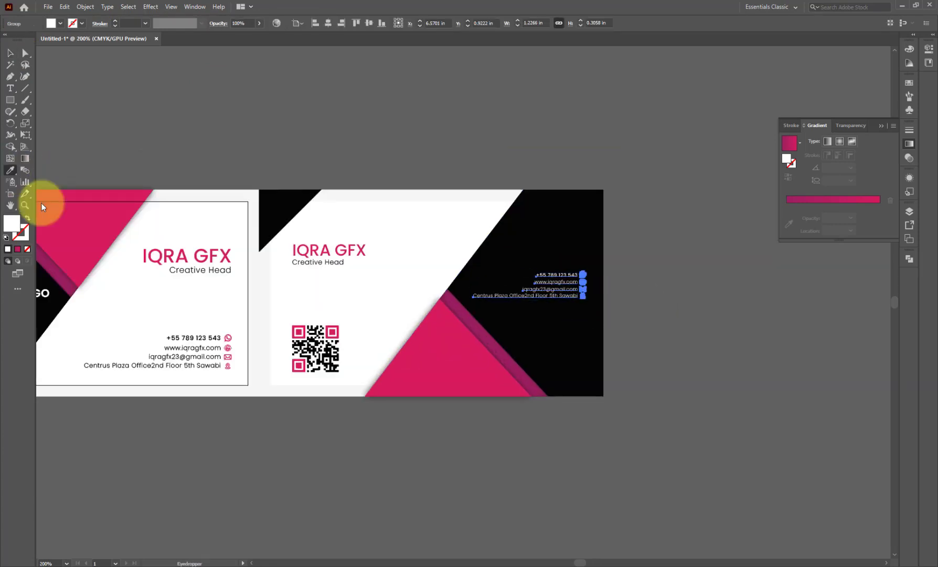
{"action": "left_click", "coordinate": [125, 193]}
{"action": "left_click", "coordinate": [10, 52]}
{"action": "left_click", "coordinate": [161, 95]}
{"action": "scroll", "coordinate": [606, 301], "scroll_direction": "up", "scroll_amount": 2}
{"action": "scroll", "coordinate": [607, 304], "scroll_direction": "up", "scroll_amount": 3}
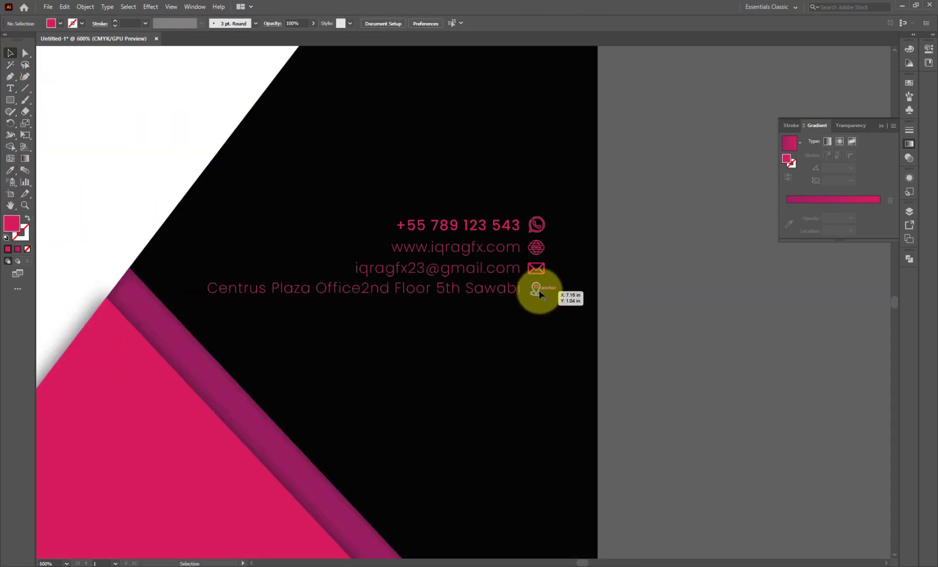
- Ungroup the back contact block and make its location, envelope, globe and WhatsApp icons white
{"action": "left_click", "coordinate": [540, 292]}
{"action": "right_click", "coordinate": [540, 291]}
{"action": "left_click", "coordinate": [577, 373]}
{"action": "left_click", "coordinate": [623, 330]}
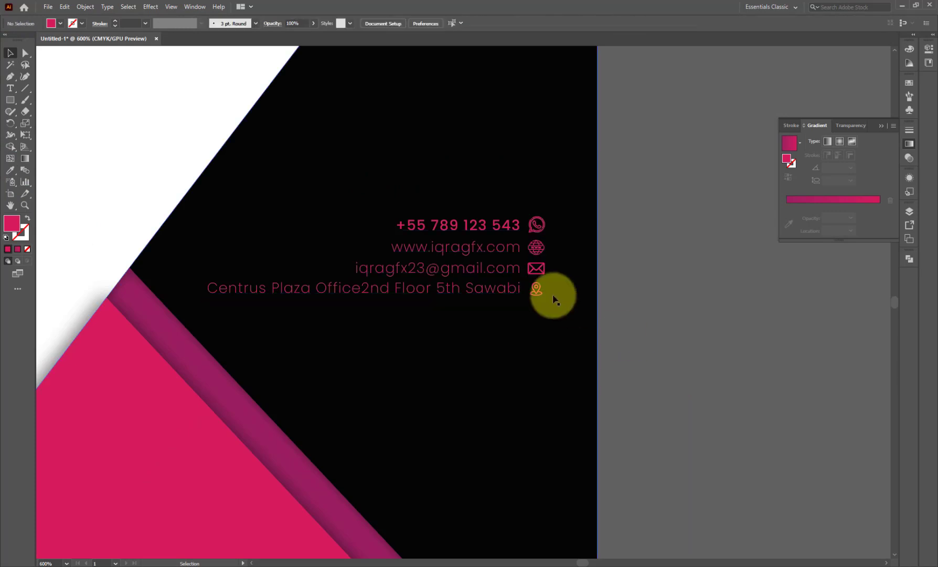
{"action": "left_click", "coordinate": [537, 290]}
{"action": "left_click", "coordinate": [539, 269], "text": "shift"}
{"action": "left_click", "coordinate": [539, 249], "text": "shift"}
{"action": "left_click", "coordinate": [539, 226], "text": "shift"}
{"action": "left_click", "coordinate": [10, 170]}
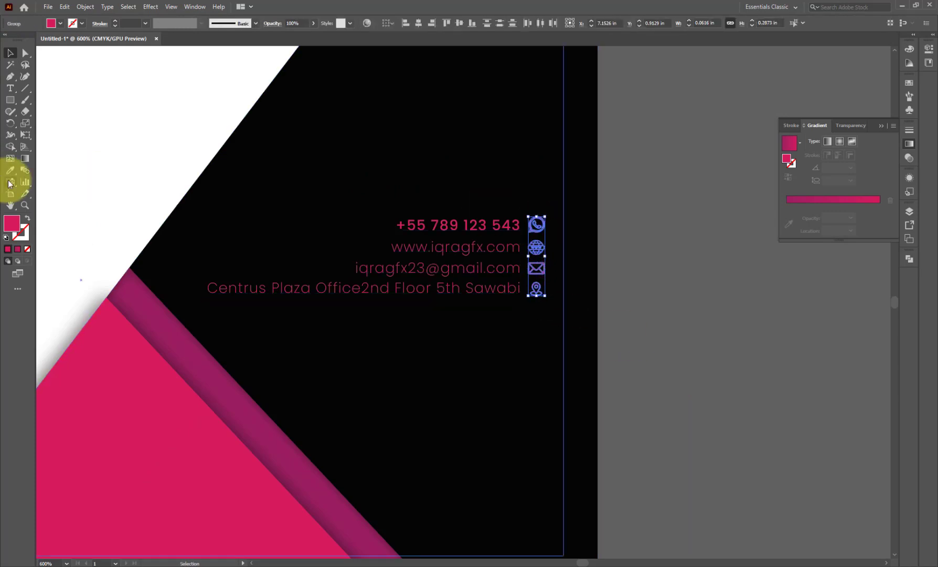
{"action": "left_click", "coordinate": [83, 169]}
{"action": "left_click", "coordinate": [9, 52]}
{"action": "left_click", "coordinate": [526, 259]}
{"action": "scroll", "coordinate": [651, 311], "scroll_direction": "down", "scroll_amount": 4}
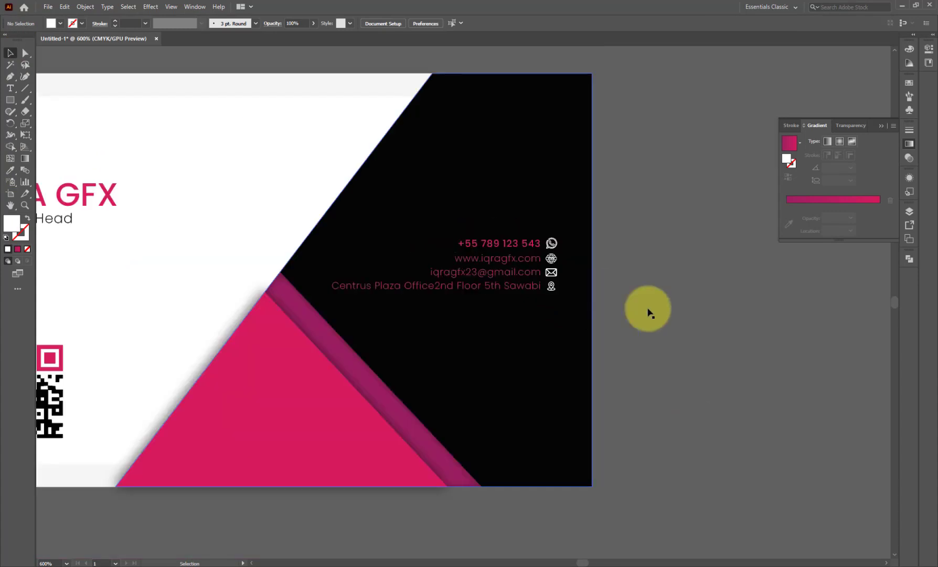
{"action": "scroll", "coordinate": [525, 277], "scroll_direction": "up", "scroll_amount": 4}
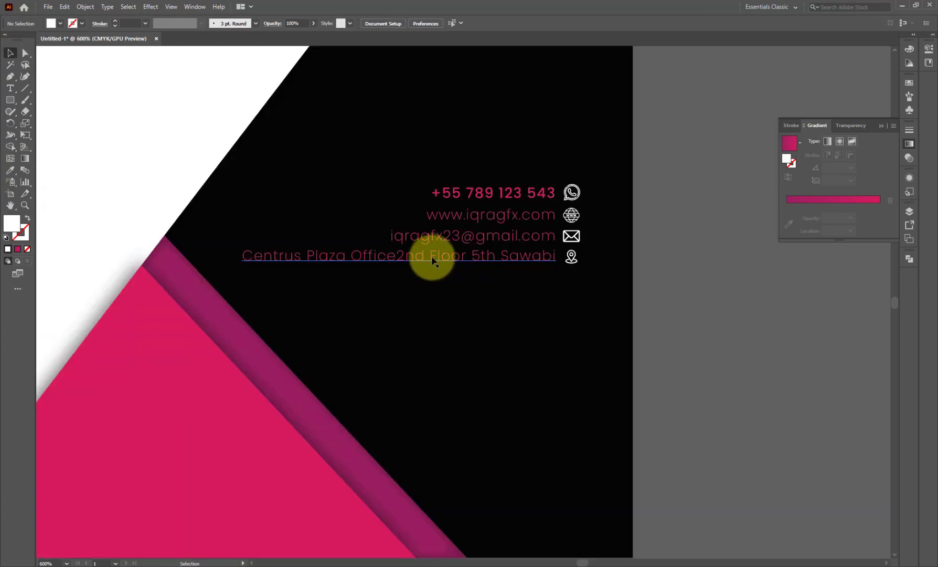
- Break the address before 'Floor' into two right-aligned lines beside the location icon
{"action": "double_click", "coordinate": [433, 260]}
{"action": "key", "text": "Return"}
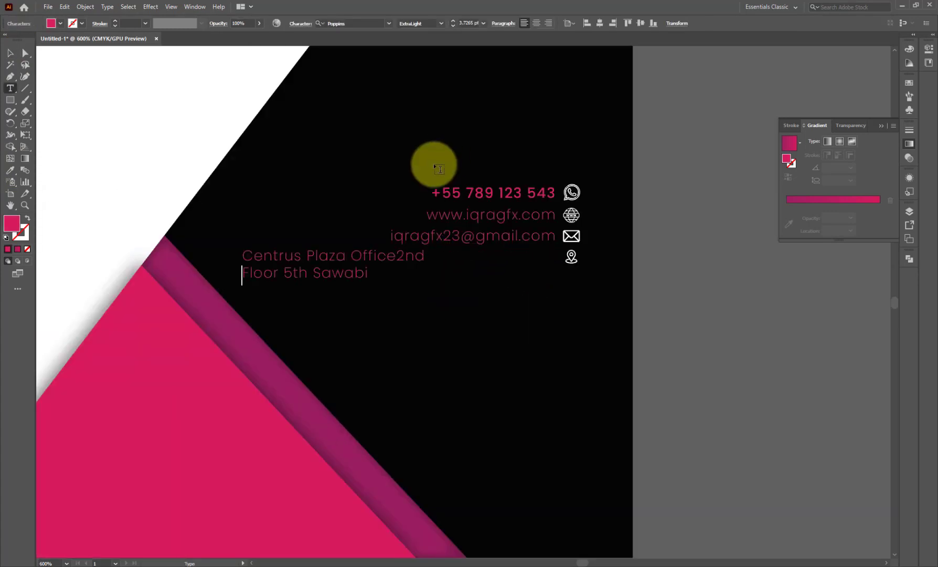
{"action": "left_click", "coordinate": [9, 52]}
{"action": "left_click", "coordinate": [549, 24]}
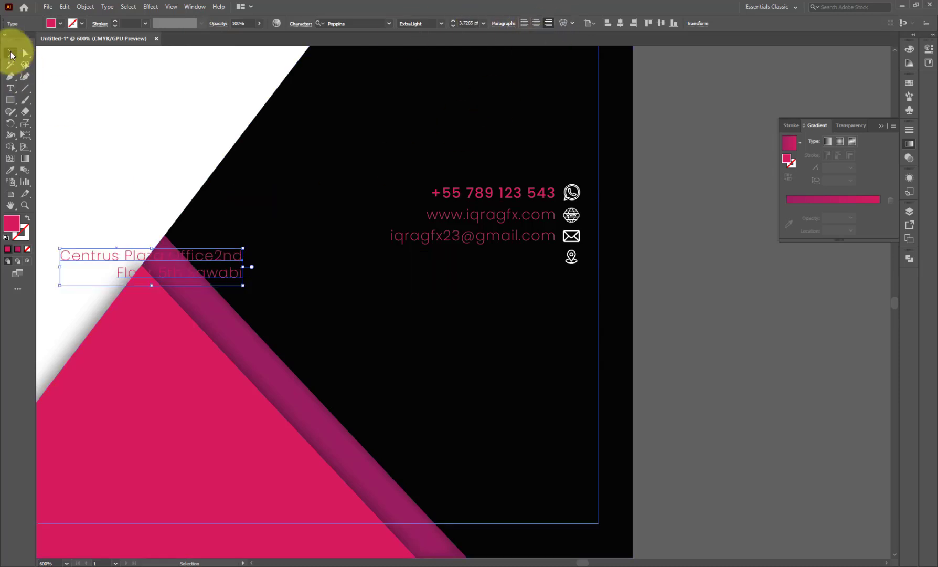
{"action": "left_click_drag", "start_coordinate": [183, 259], "coordinate": [497, 259]}
{"action": "left_click", "coordinate": [646, 279]}
{"action": "left_click_drag", "start_coordinate": [567, 266], "coordinate": [568, 264]}
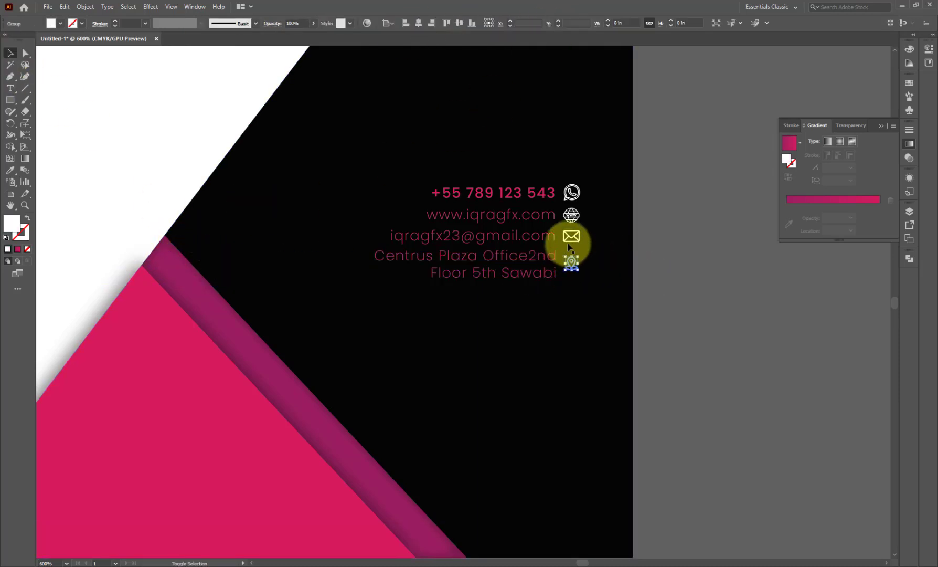
{"action": "left_click", "coordinate": [571, 237], "text": "shift"}
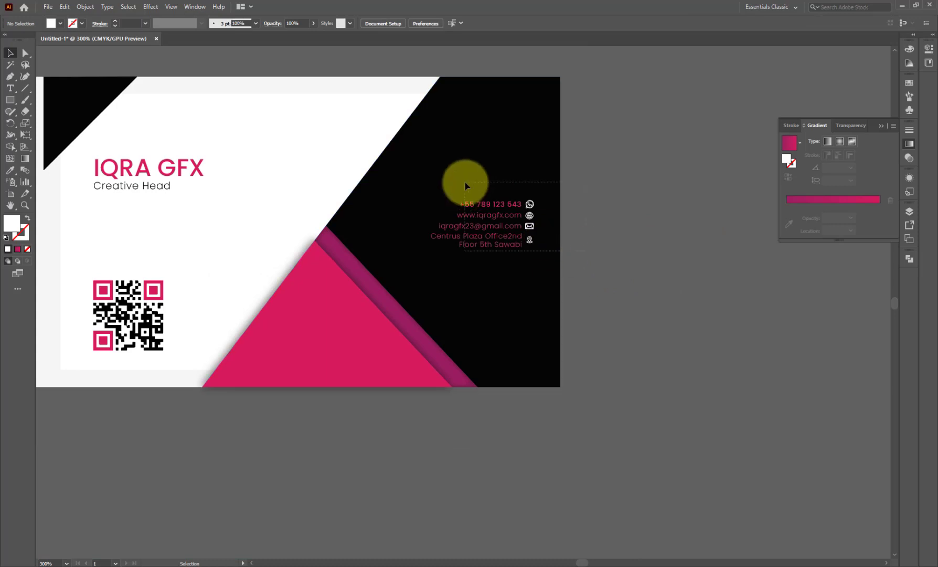
- Enlarge the back card's contact details slightly and nudge them upward
{"action": "left_click_drag", "start_coordinate": [465, 184], "coordinate": [551, 274]}
{"action": "left_click", "coordinate": [483, 318], "text": "shift"}
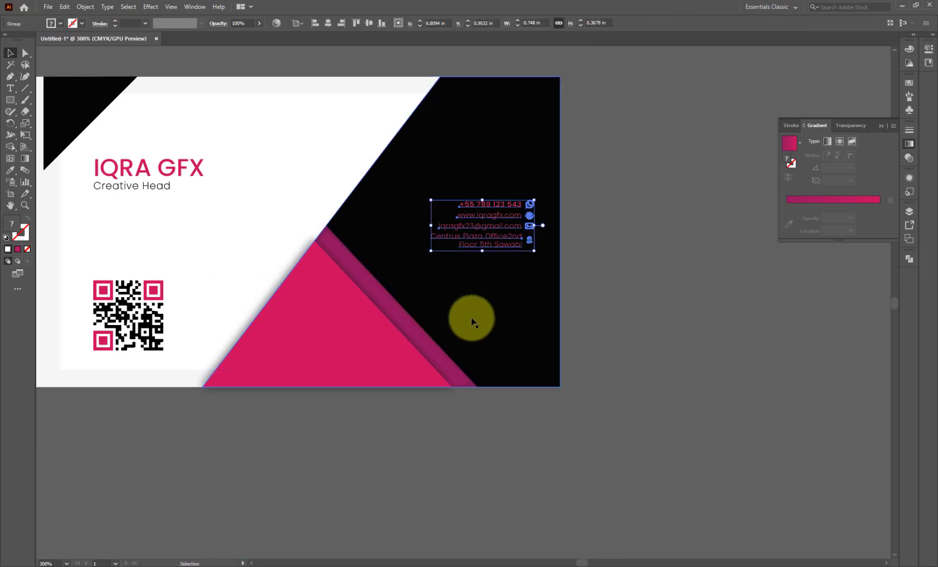
{"action": "left_click", "coordinate": [429, 251]}
{"action": "left_click", "coordinate": [622, 266]}
{"action": "left_click", "coordinate": [499, 238]}
{"action": "left_click_drag", "start_coordinate": [431, 251], "coordinate": [402, 266]}
{"action": "left_click_drag", "start_coordinate": [508, 237], "coordinate": [508, 234]}
{"action": "left_click", "coordinate": [602, 244]}
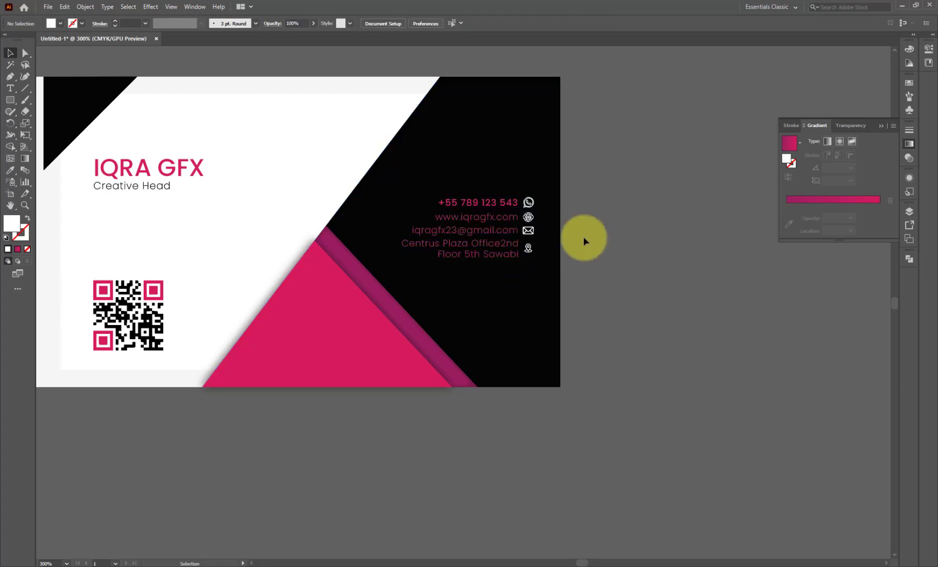
{"action": "scroll", "coordinate": [586, 240], "scroll_direction": "down", "scroll_amount": 1}
{"action": "scroll", "coordinate": [608, 278], "scroll_direction": "down", "scroll_amount": 1}
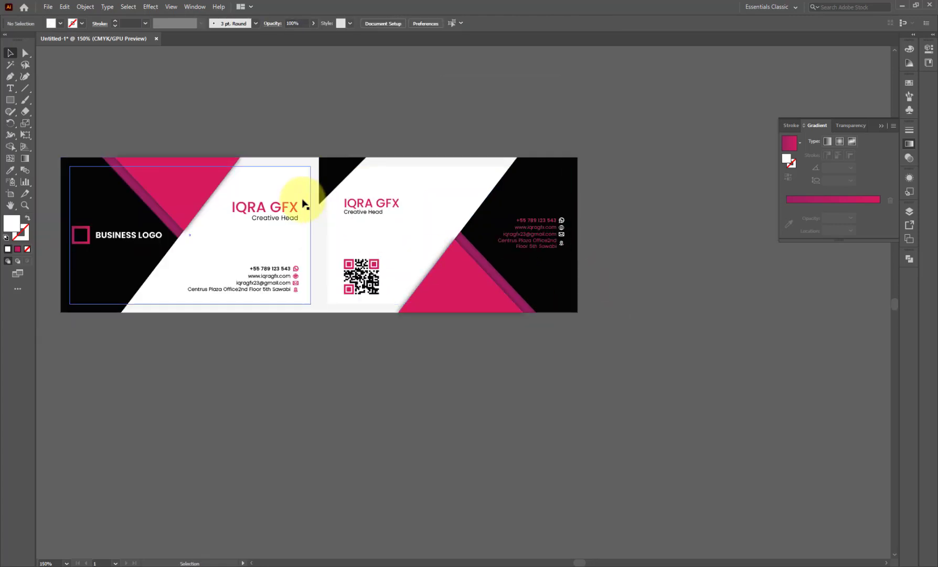
- Paste a copy of the front card rectangle in front, bring it forward, and clip the front artwork to it
{"action": "left_click", "coordinate": [85, 6]}
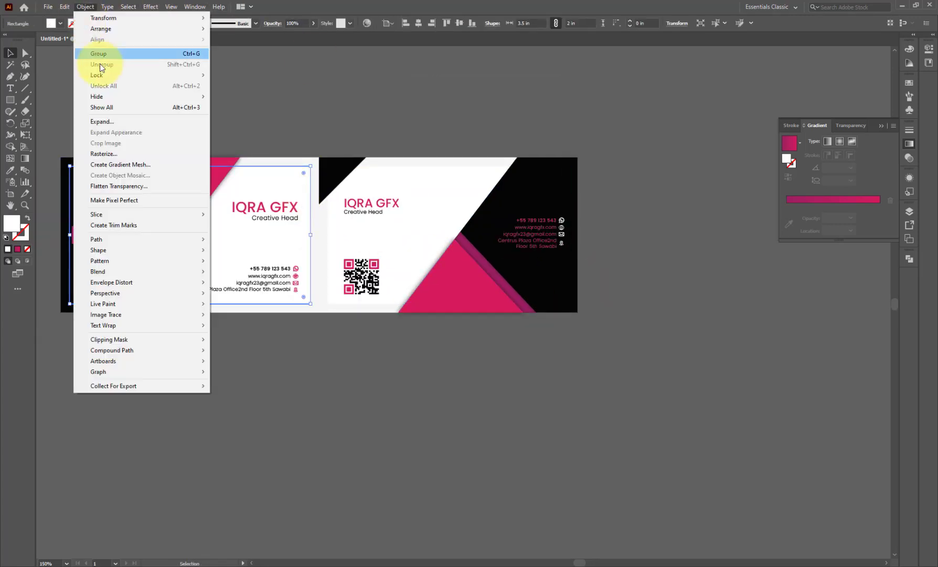
{"action": "mouse_move", "coordinate": [64, 7]}
{"action": "left_click", "coordinate": [77, 54]}
{"action": "left_click", "coordinate": [66, 7]}
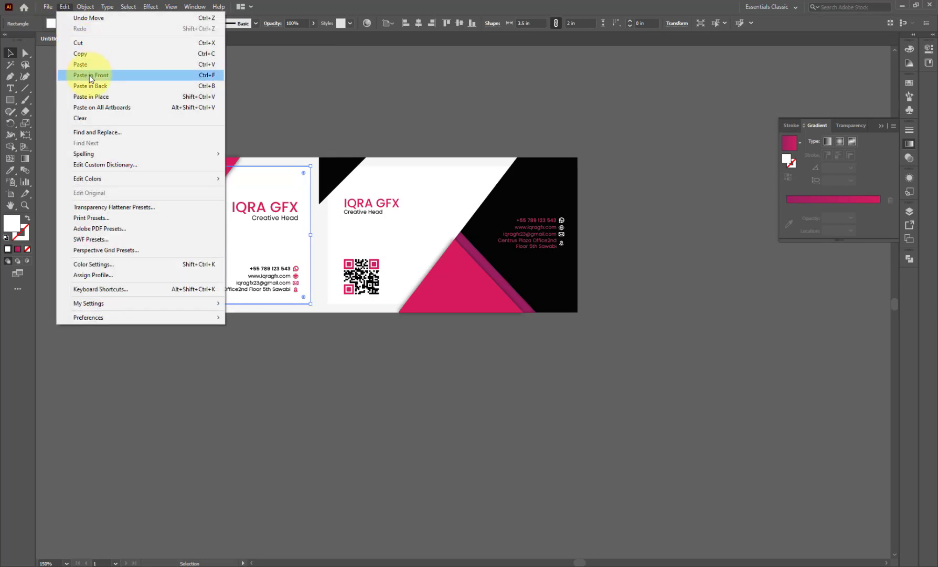
{"action": "left_click", "coordinate": [89, 75]}
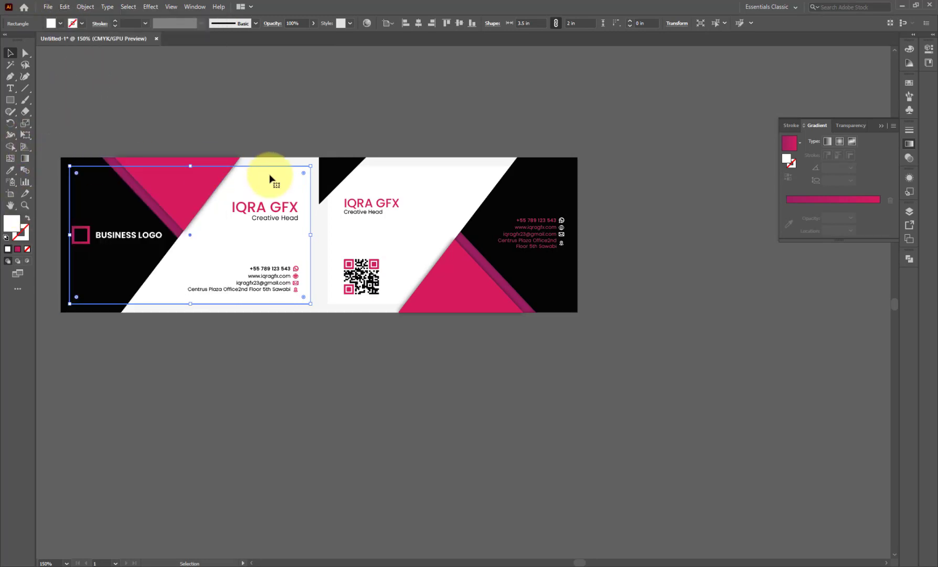
{"action": "right_click", "coordinate": [272, 178]}
{"action": "mouse_move", "coordinate": [314, 350]}
{"action": "left_click", "coordinate": [401, 354]}
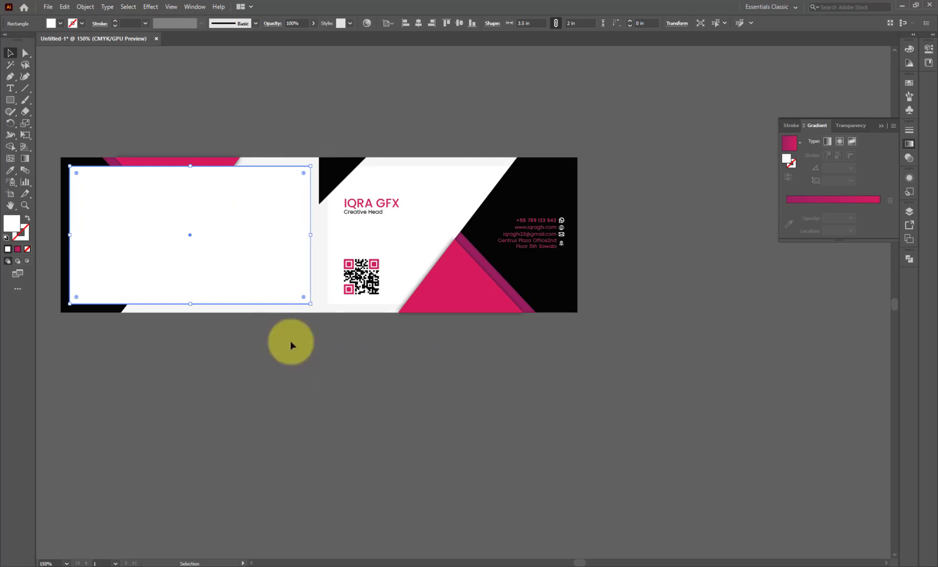
{"action": "left_click_drag", "start_coordinate": [84, 135], "coordinate": [95, 172]}
{"action": "right_click", "coordinate": [108, 172]}
{"action": "left_click", "coordinate": [129, 254]}
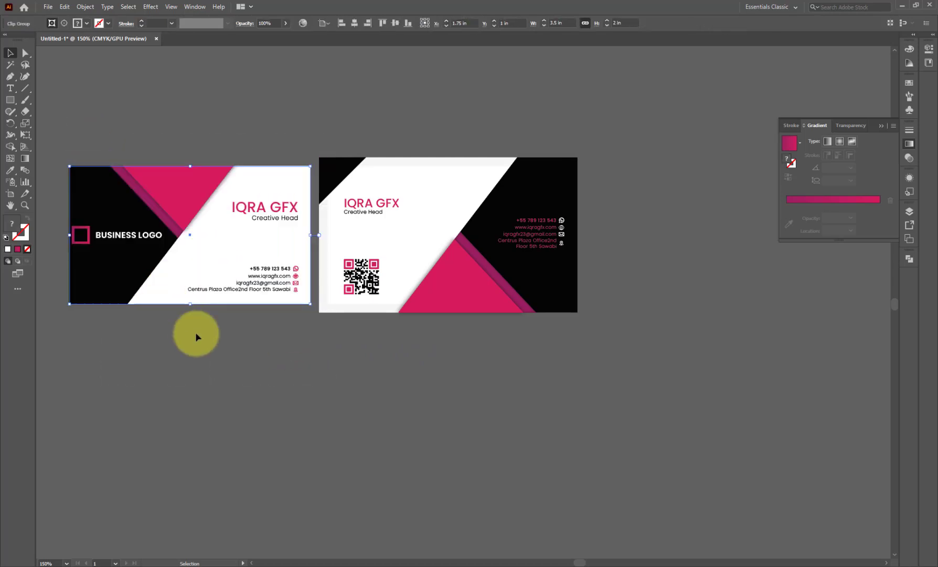
{"action": "left_click", "coordinate": [195, 332]}
- Inside the clipped group, reposition the logo square and the BUSINESS LOGO text beside it
{"action": "double_click", "coordinate": [83, 244]}
{"action": "left_click", "coordinate": [84, 245]}
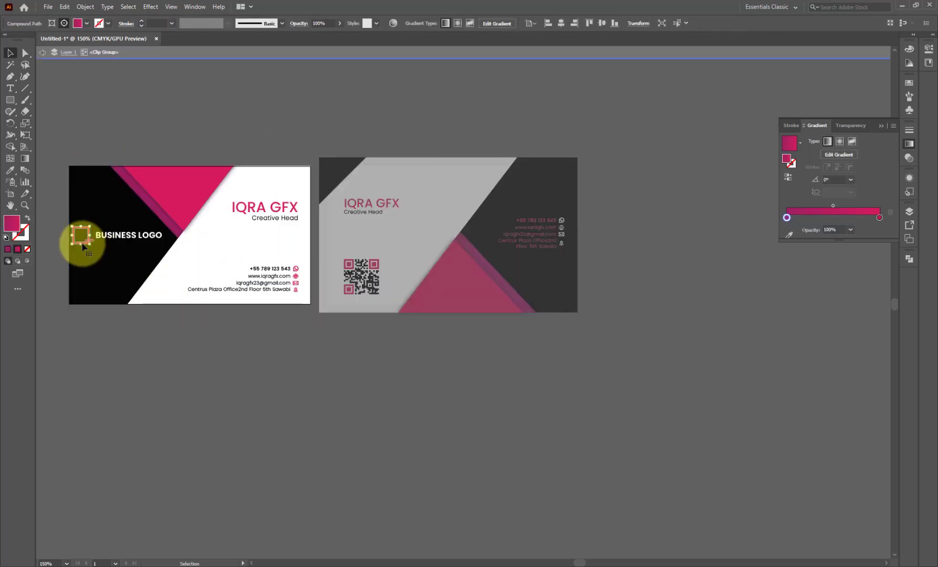
{"action": "scroll", "coordinate": [84, 244], "scroll_direction": "up", "scroll_amount": 2}
{"action": "left_click_drag", "start_coordinate": [115, 245], "coordinate": [166, 231]}
{"action": "left_click", "coordinate": [142, 234]}
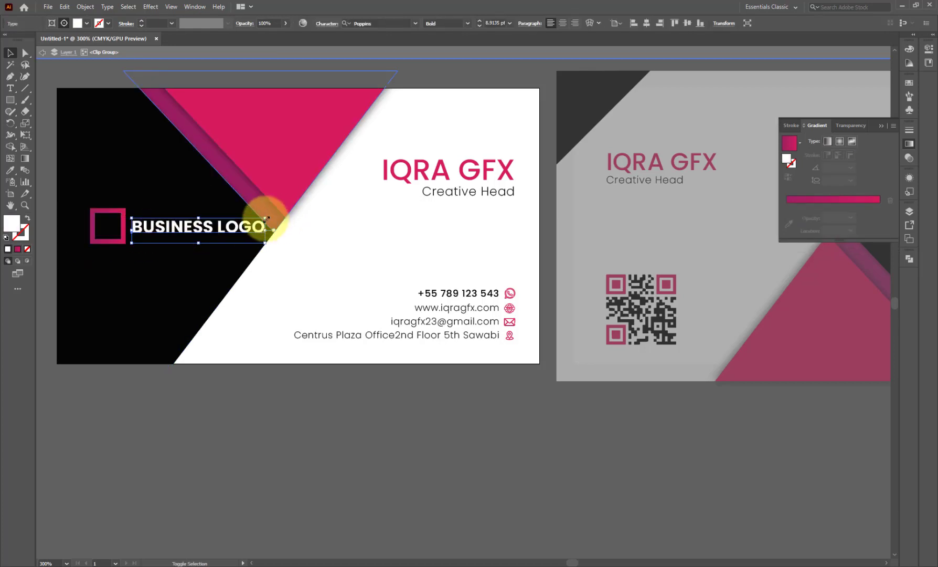
{"action": "left_click_drag", "start_coordinate": [267, 218], "coordinate": [232, 227]}
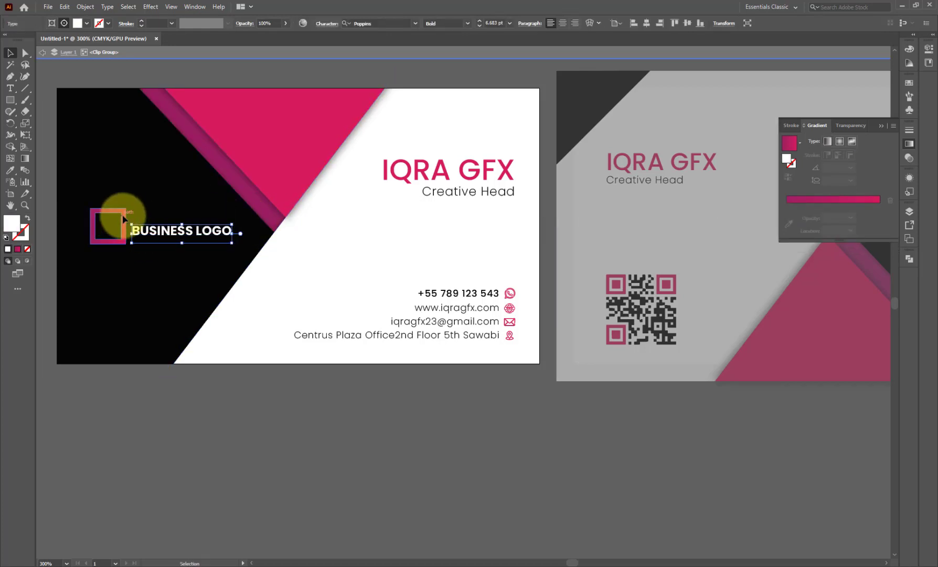
{"action": "left_click", "coordinate": [126, 244]}
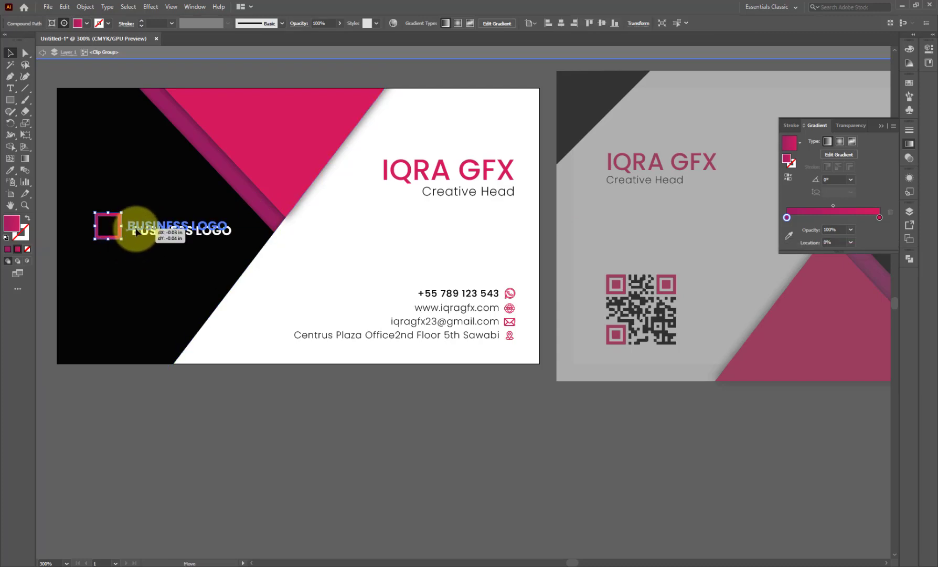
{"action": "left_click_drag", "start_coordinate": [136, 228], "coordinate": [136, 229]}
{"action": "scroll", "coordinate": [146, 232], "scroll_direction": "down", "scroll_amount": 1}
{"action": "left_click", "coordinate": [189, 371]}
{"action": "scroll", "coordinate": [185, 347], "scroll_direction": "down", "scroll_amount": 1}
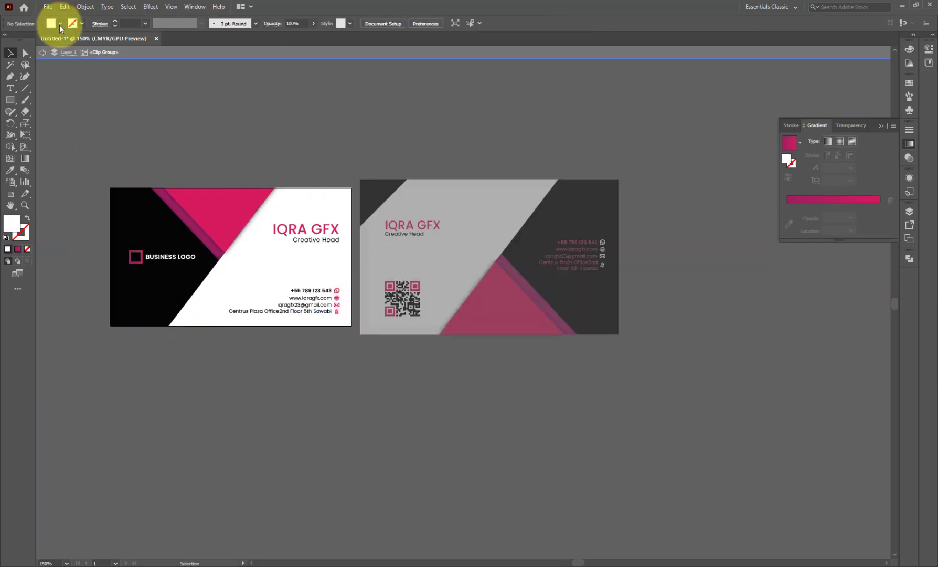
{"action": "left_click", "coordinate": [45, 54]}
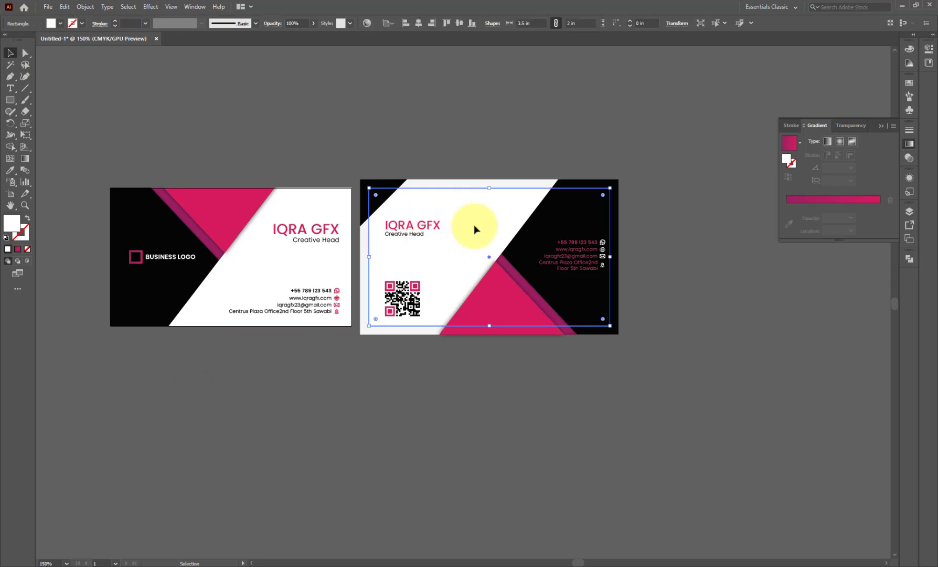
- Paste a copy of the back card's rectangle in front and bring it to the very front
{"action": "left_click", "coordinate": [64, 8]}
{"action": "left_click", "coordinate": [58, 55]}
{"action": "left_click", "coordinate": [66, 8]}
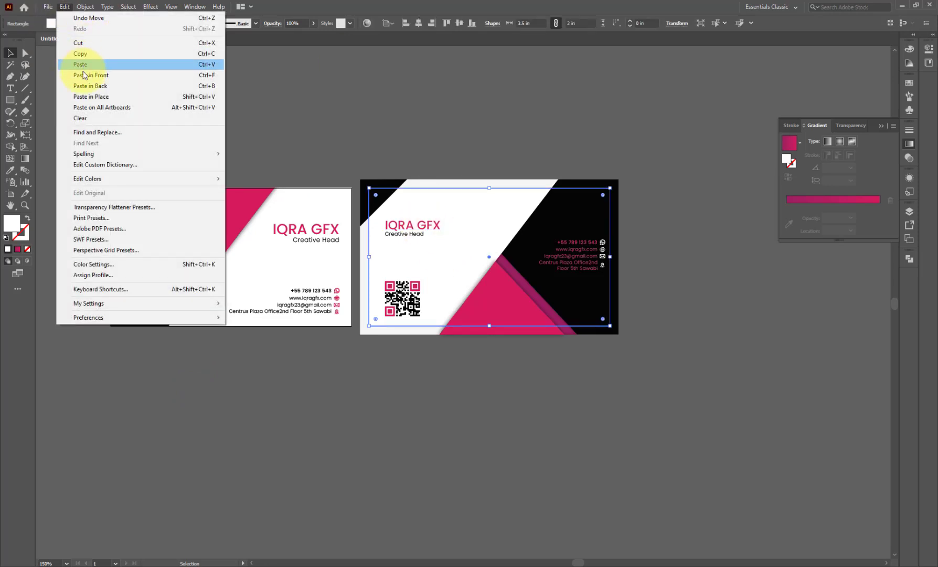
{"action": "left_click", "coordinate": [84, 76]}
{"action": "right_click", "coordinate": [436, 326]}
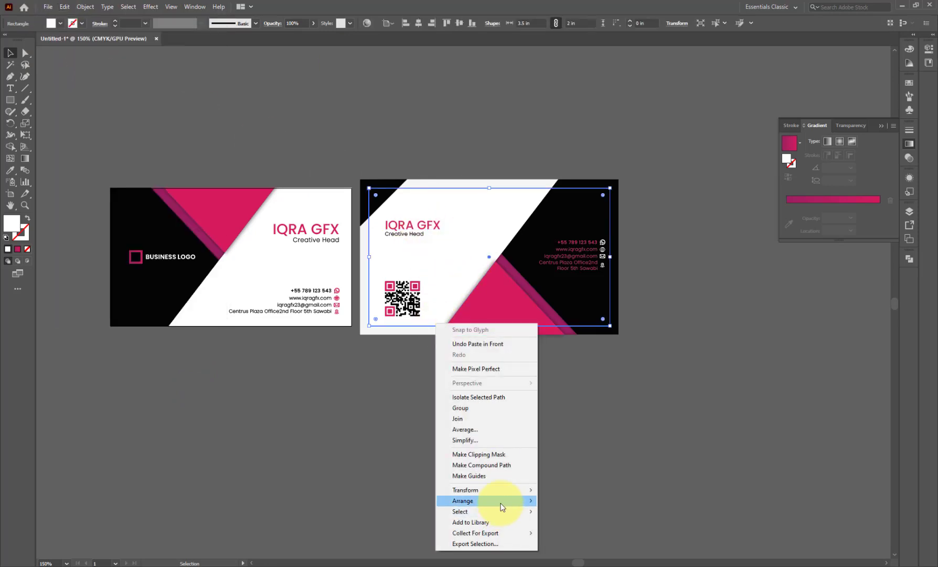
{"action": "left_click", "coordinate": [543, 500]}
{"action": "left_click", "coordinate": [543, 501]}
- Make a clipping mask from the back card's artwork and enter the clipped group
{"action": "left_click_drag", "start_coordinate": [590, 366], "coordinate": [353, 141]}
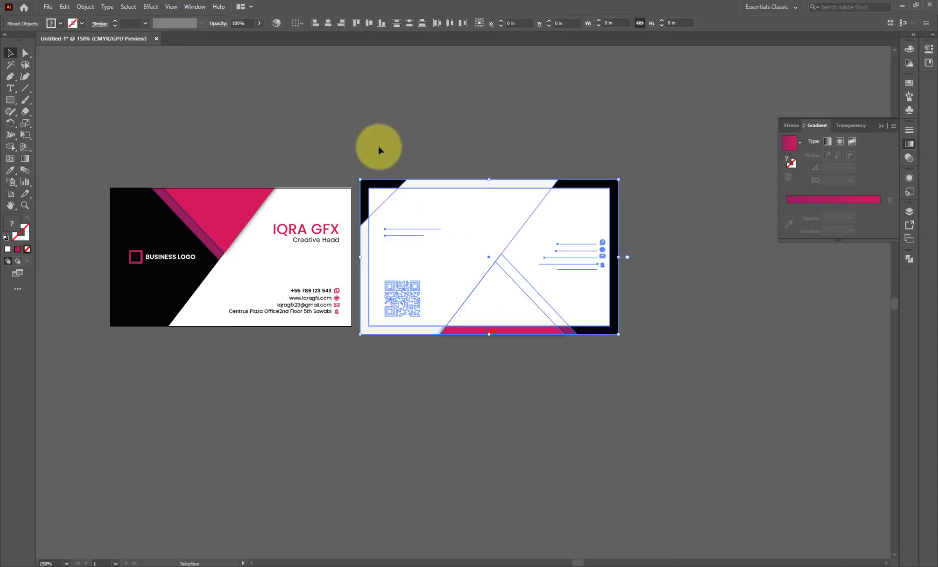
{"action": "right_click", "coordinate": [432, 229]}
{"action": "left_click", "coordinate": [470, 315]}
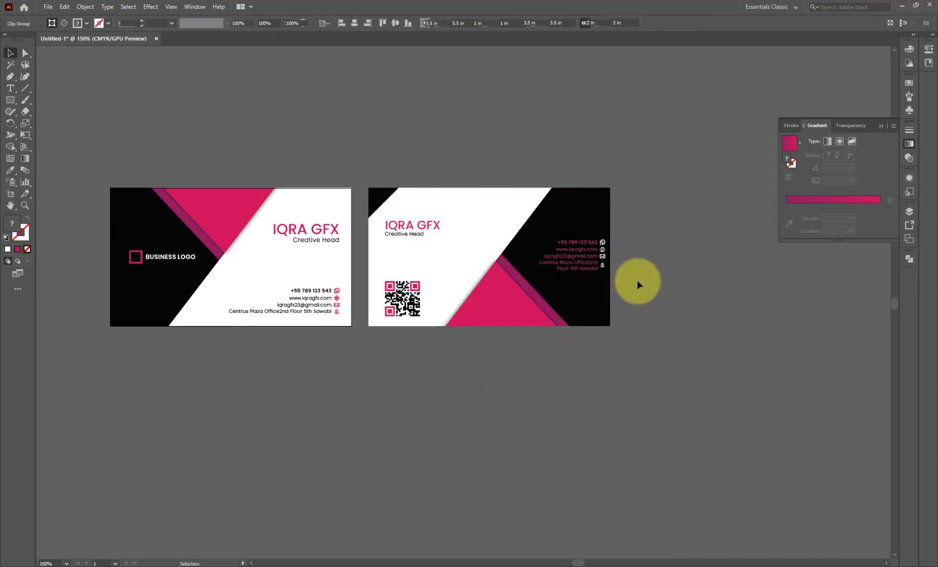
{"action": "double_click", "coordinate": [592, 269]}
{"action": "scroll", "coordinate": [596, 269], "scroll_direction": "up", "scroll_amount": 2}
{"action": "left_click_drag", "start_coordinate": [641, 287], "coordinate": [521, 204]}
- Undo the accidental shape move and nudge the contact details group to the left
{"action": "key", "text": "ctrl+z"}
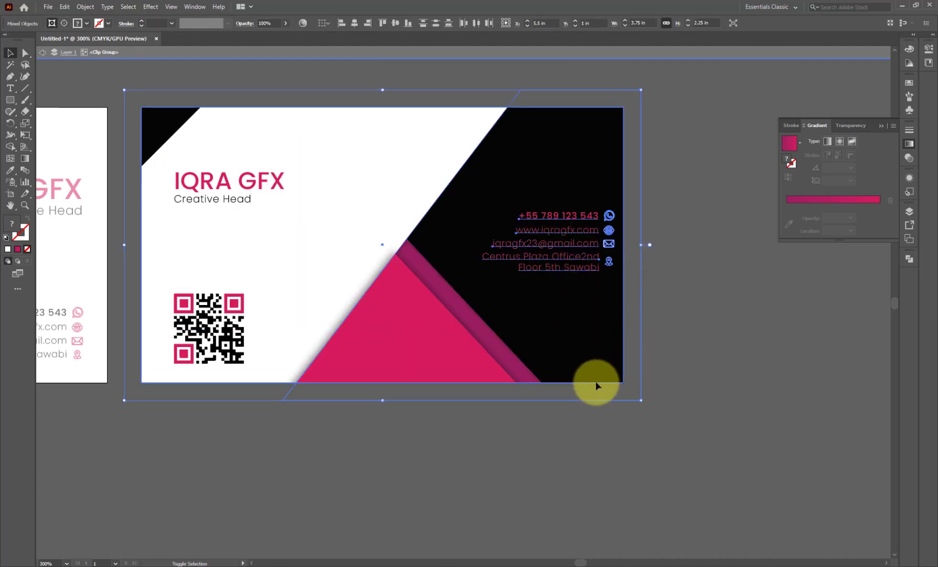
{"action": "left_click", "coordinate": [510, 374], "text": "shift"}
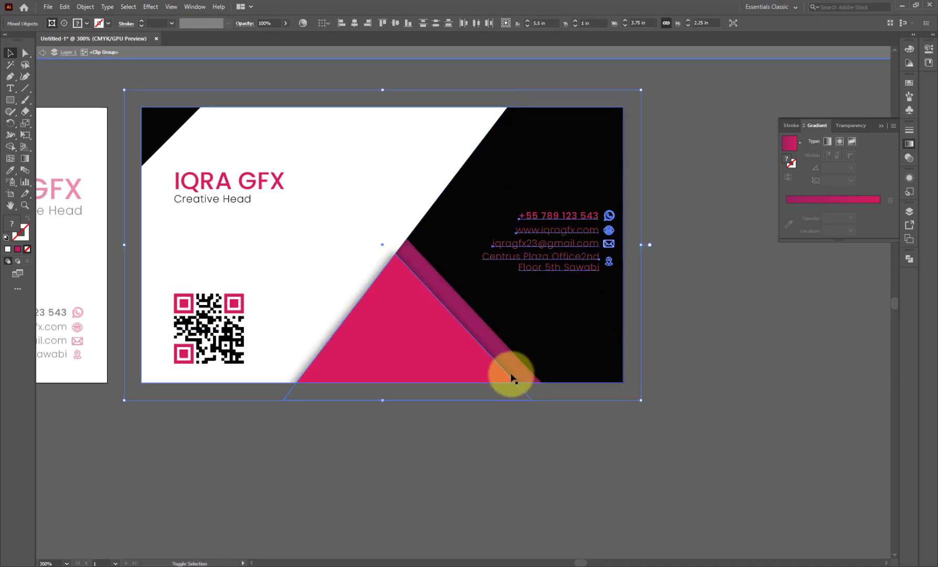
{"action": "left_click", "coordinate": [550, 138], "text": "shift"}
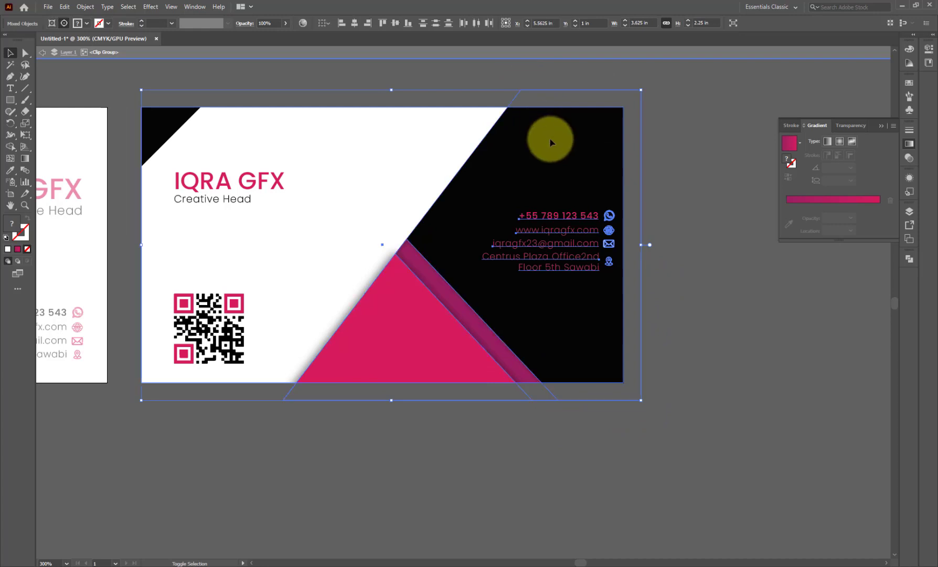
{"action": "left_click", "coordinate": [202, 76]}
{"action": "left_click", "coordinate": [598, 220]}
{"action": "key", "text": "Left"}
{"action": "key", "text": "Left"}
{"action": "key", "text": "Left"}
{"action": "key", "text": "Left"}
{"action": "key", "text": "Left"}
{"action": "key", "text": "Left"}
{"action": "key", "text": "Left"}
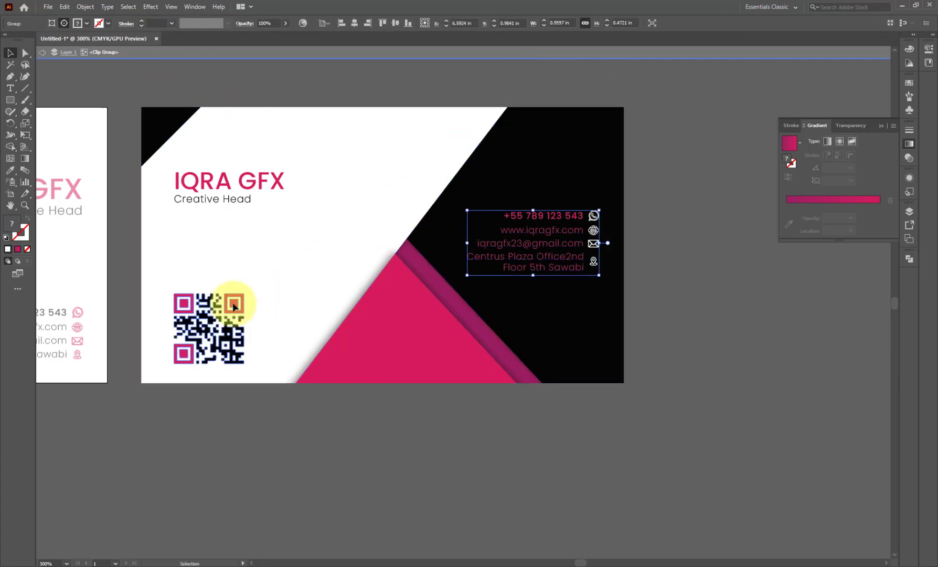
- Move the QR code slightly right, resize the black corner triangle, and leave the group
{"action": "left_click_drag", "start_coordinate": [229, 303], "coordinate": [241, 305]}
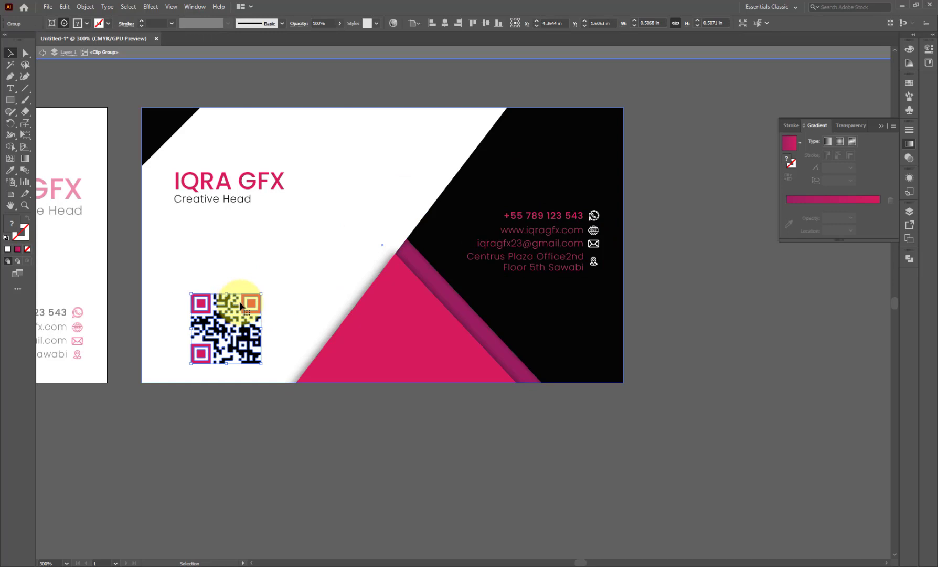
{"action": "left_click", "coordinate": [251, 204]}
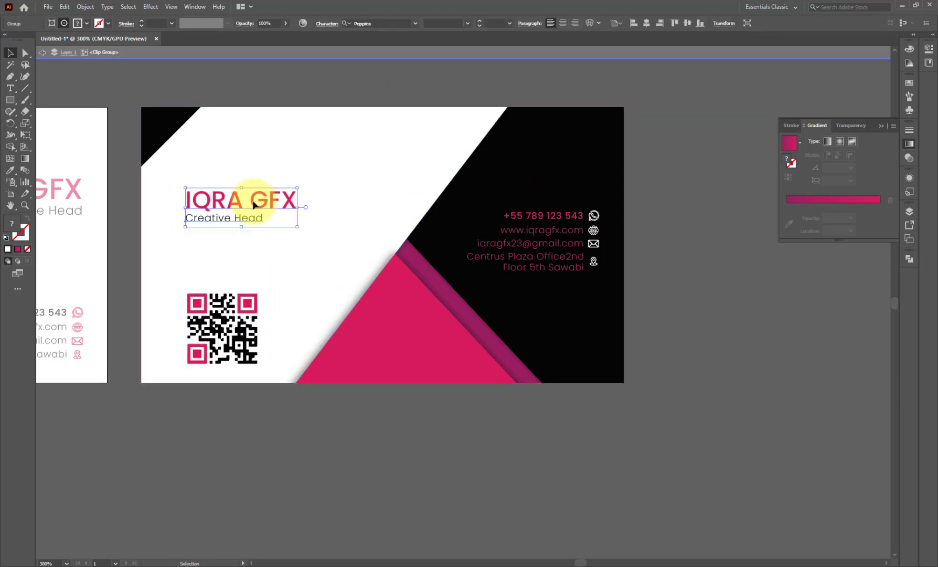
{"action": "left_click", "coordinate": [163, 119]}
{"action": "left_click_drag", "start_coordinate": [164, 120], "coordinate": [255, 219]}
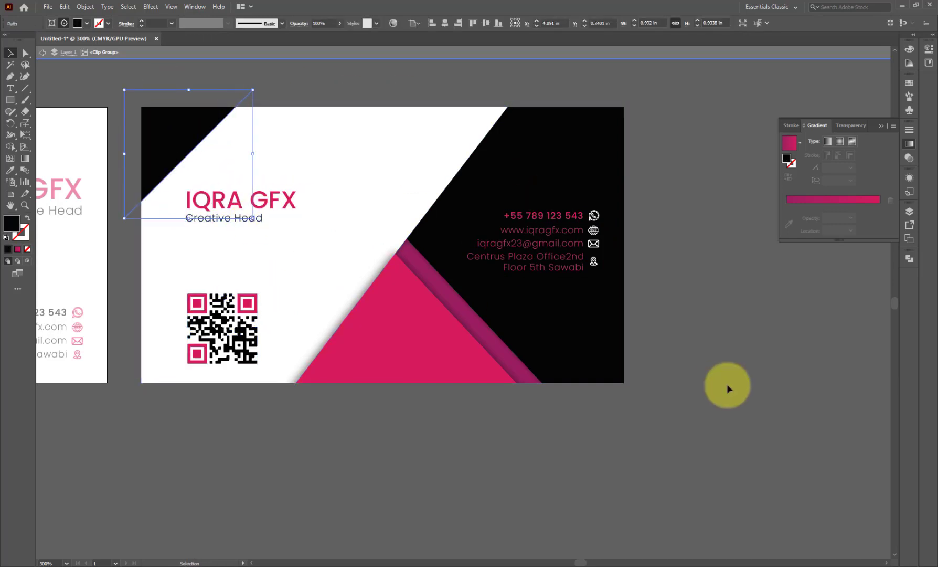
{"action": "left_click", "coordinate": [727, 385]}
{"action": "scroll", "coordinate": [567, 402], "scroll_direction": "down", "scroll_amount": 2}
{"action": "left_click", "coordinate": [43, 52]}
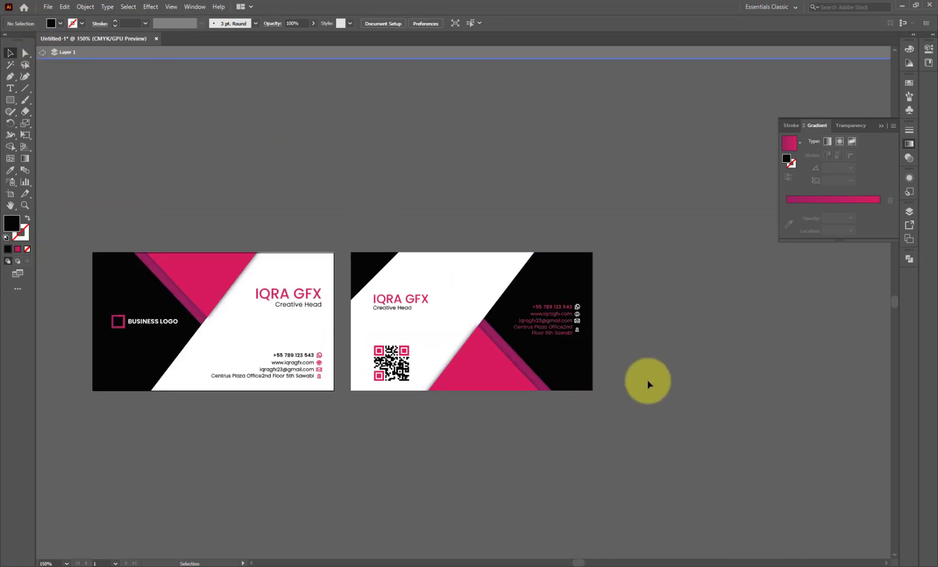
{"action": "key", "text": "ctrl+a"}
{"action": "scroll", "coordinate": [843, 349], "scroll_direction": "down", "scroll_amount": 1}
{"action": "scroll", "coordinate": [554, 358], "scroll_direction": "up", "scroll_amount": 1}
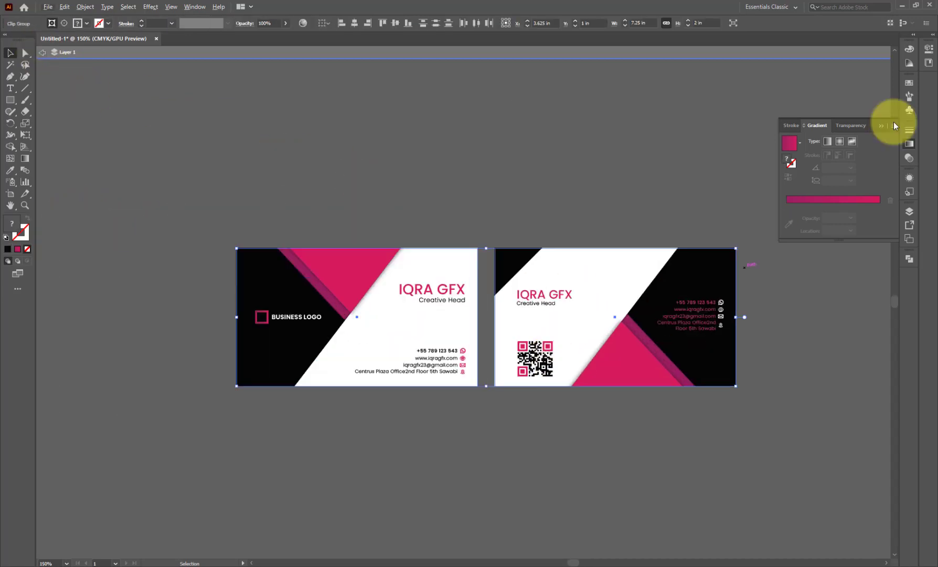
{"action": "left_click", "coordinate": [883, 126]}
{"action": "left_click", "coordinate": [43, 52]}
{"action": "scroll", "coordinate": [595, 372], "scroll_direction": "up", "scroll_amount": 1}
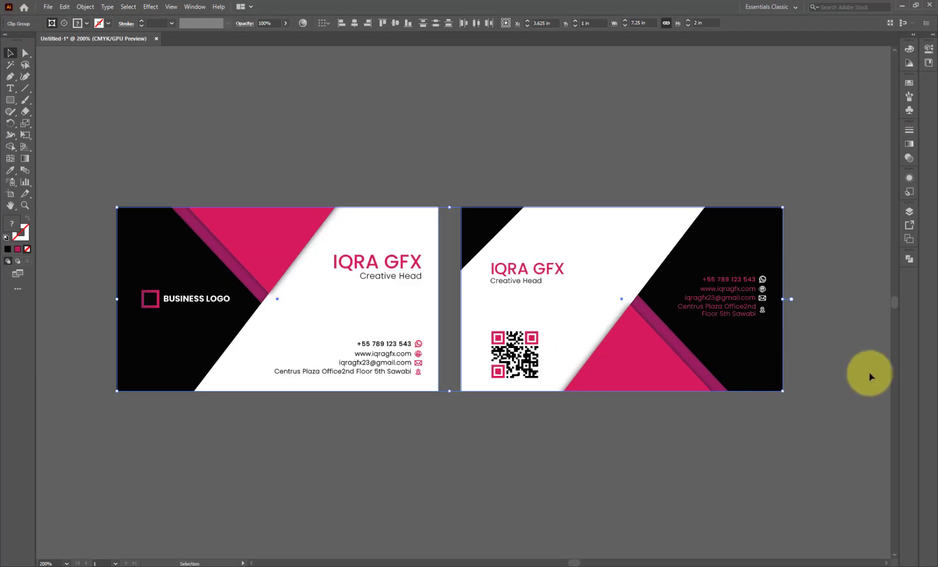
{"action": "left_click", "coordinate": [870, 371]}
{"action": "left_click", "coordinate": [887, 564]}
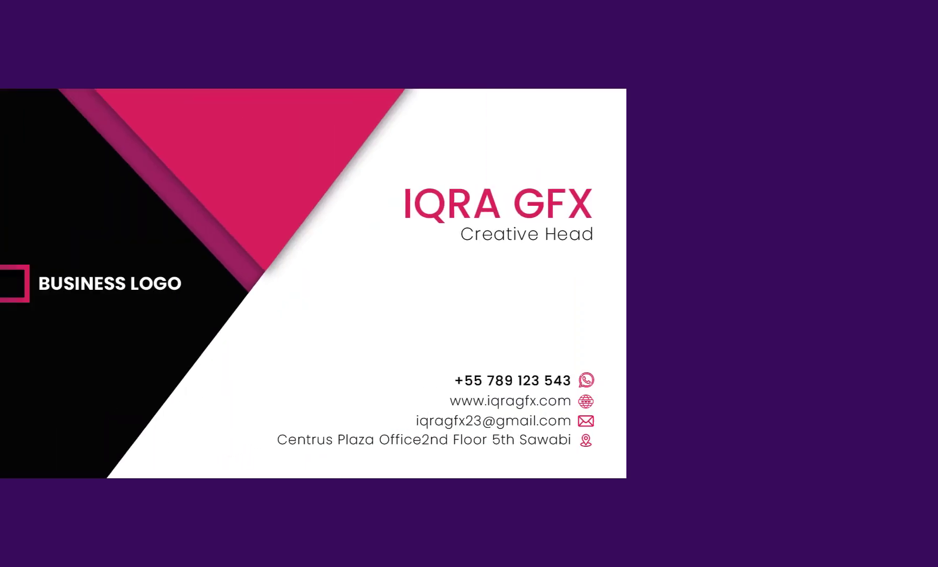